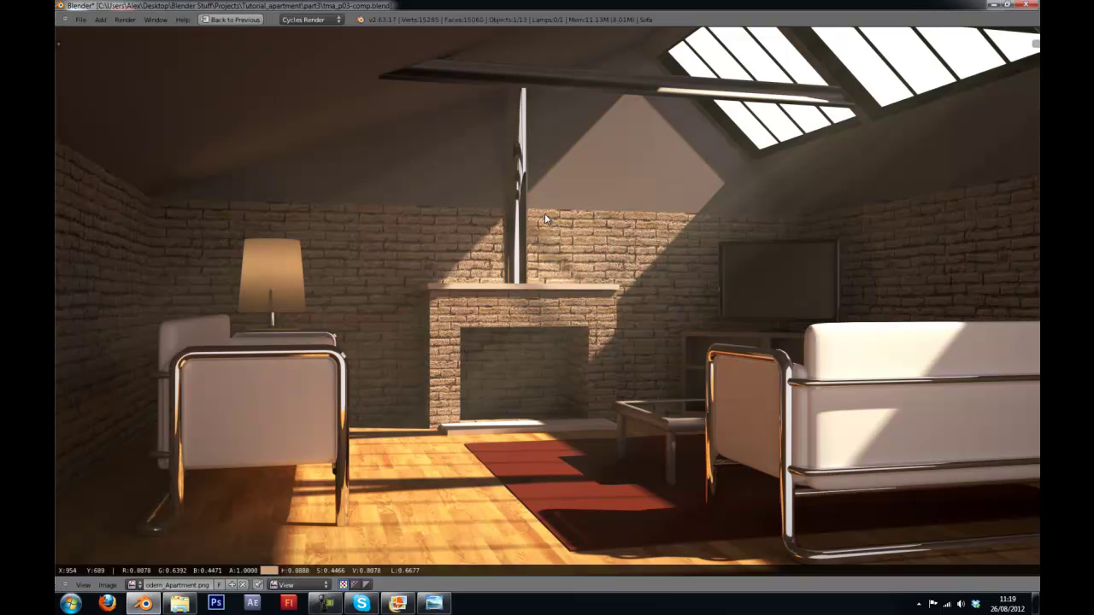
Step: Leave the full-window render for the 3D scene, hide the side panels and show only the empty second layer
{"action": "key", "text": "ctrl+Up"}
{"action": "left_click_drag", "start_coordinate": [440, 31], "coordinate": [603, 133]}
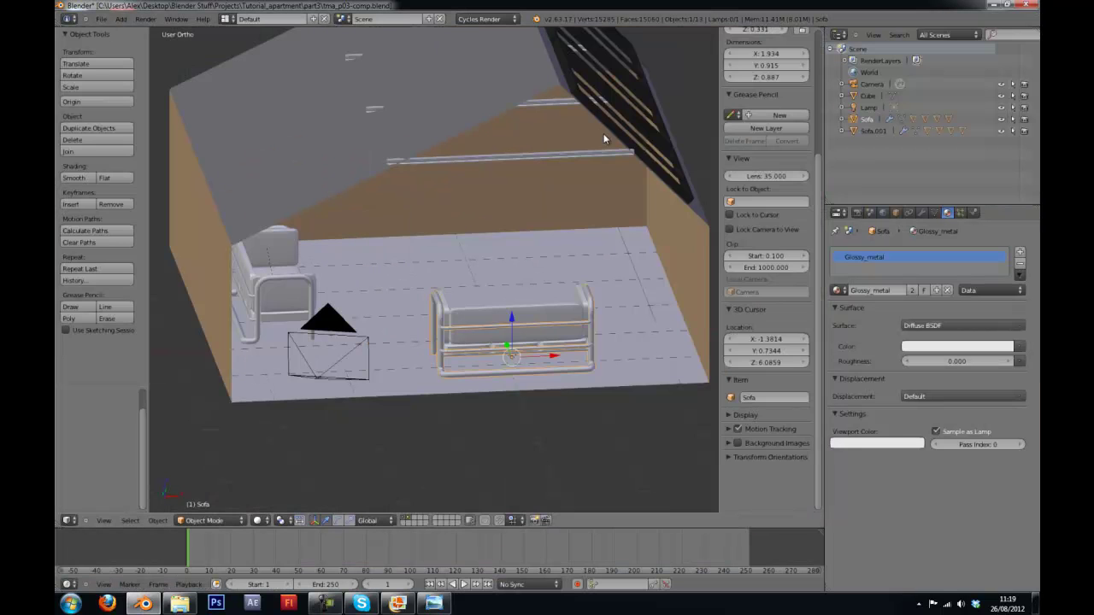
{"action": "scroll", "coordinate": [596, 261], "scroll_direction": "up", "scroll_amount": 1}
{"action": "key", "text": "n"}
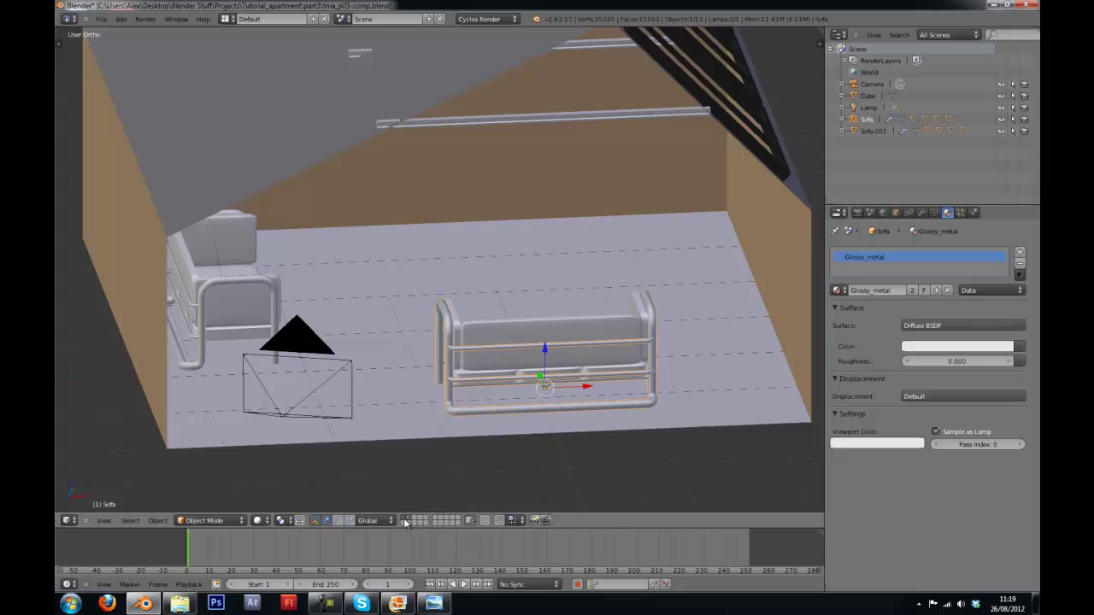
{"action": "left_click", "coordinate": [413, 520]}
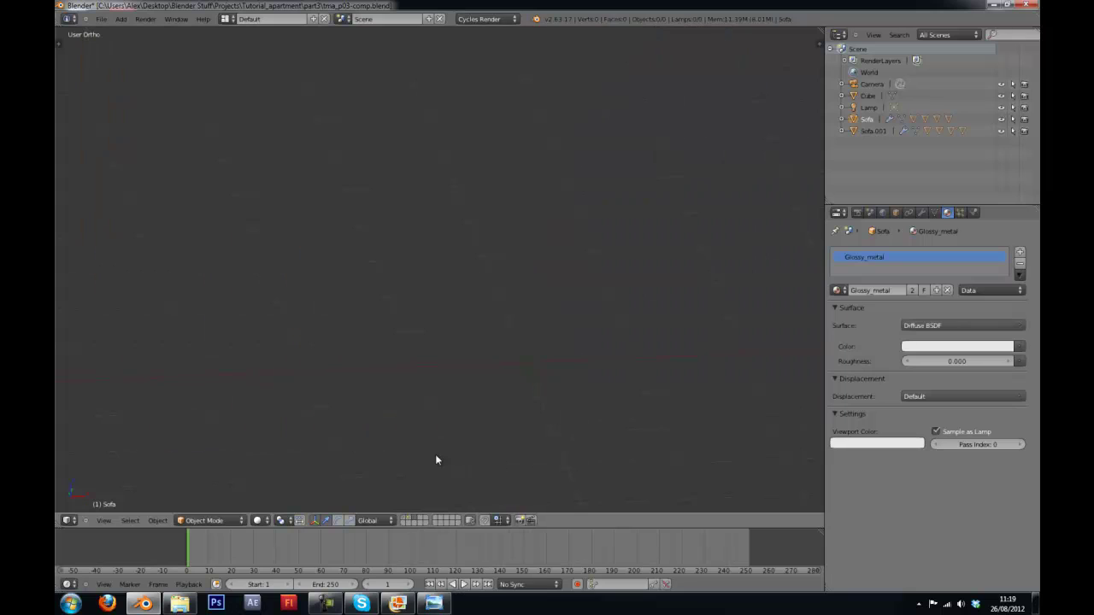
Step: Snap the 3D cursor to the world centre and add a cube there in front view
{"action": "key", "text": "shift+s"}
{"action": "left_click", "coordinate": [561, 177]}
{"action": "key", "text": "shift+s"}
{"action": "key", "text": "KP_1"}
{"action": "key", "text": "shift+a"}
{"action": "mouse_move", "coordinate": [545, 231]}
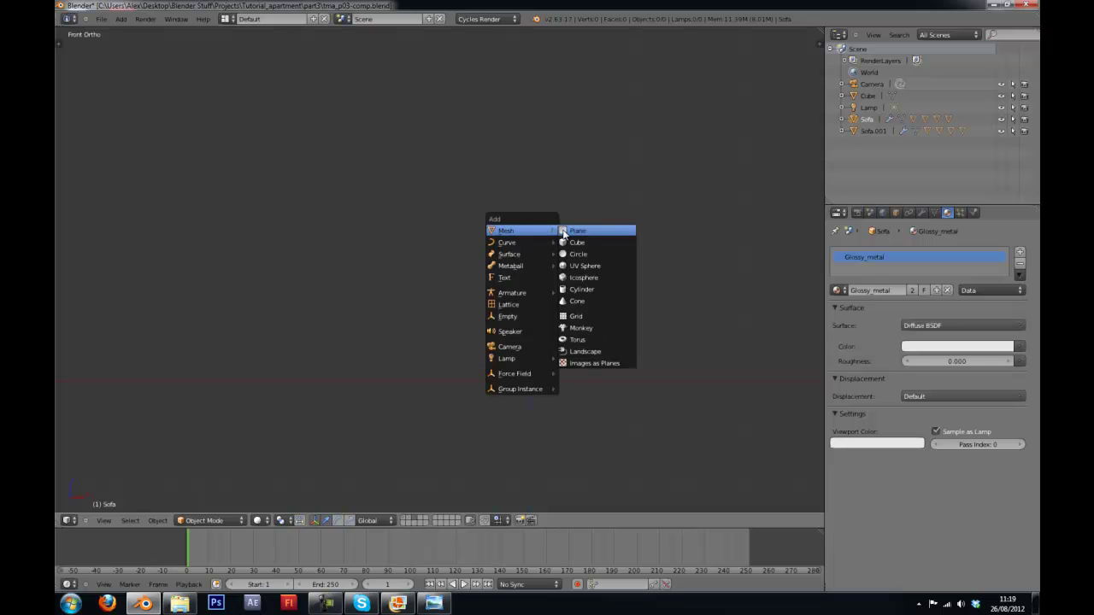
{"action": "left_click", "coordinate": [575, 243]}
Step: Move the cube up 1 unit along Z and apply its location so the origin sits at its base
{"action": "key", "text": "g"}
{"action": "key", "text": "z"}
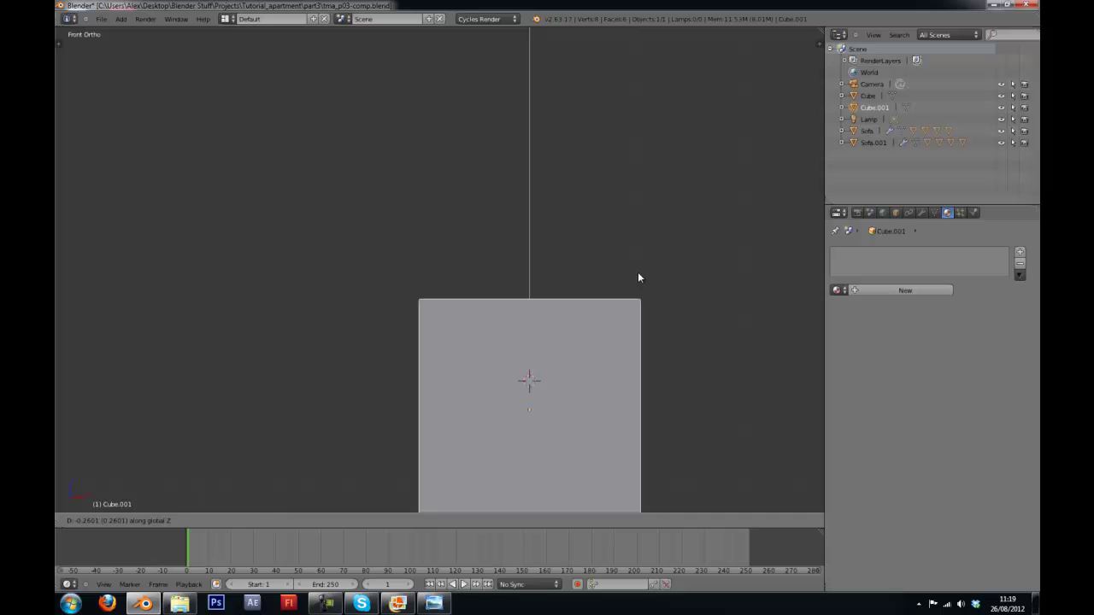
{"action": "type", "text": "1"}
{"action": "key", "text": "Return"}
{"action": "key", "text": "Tab"}
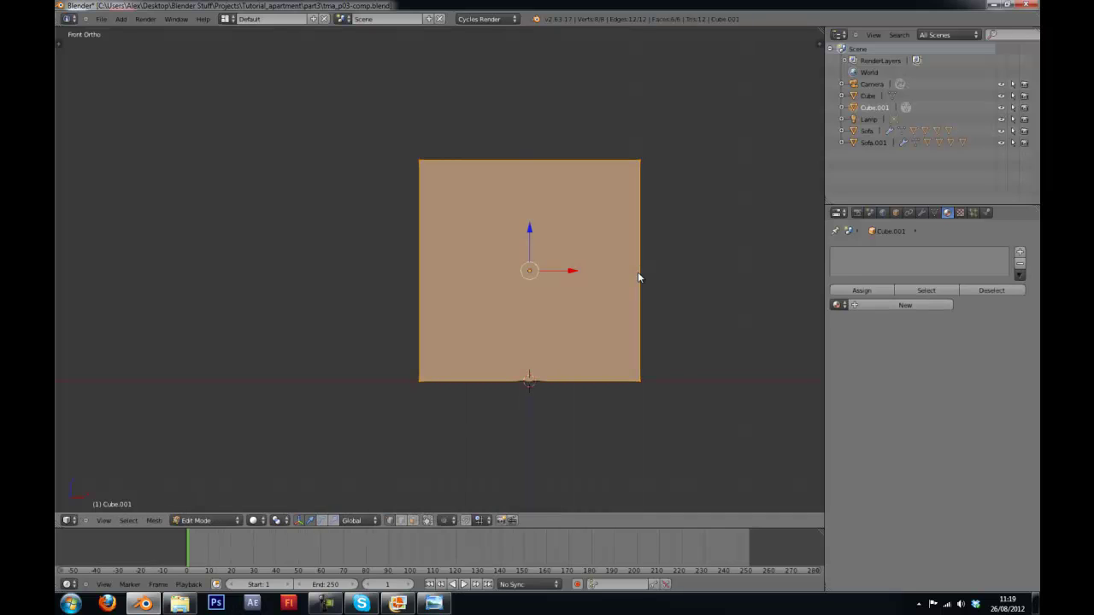
{"action": "key", "text": "Tab"}
{"action": "key", "text": "ctrl+a"}
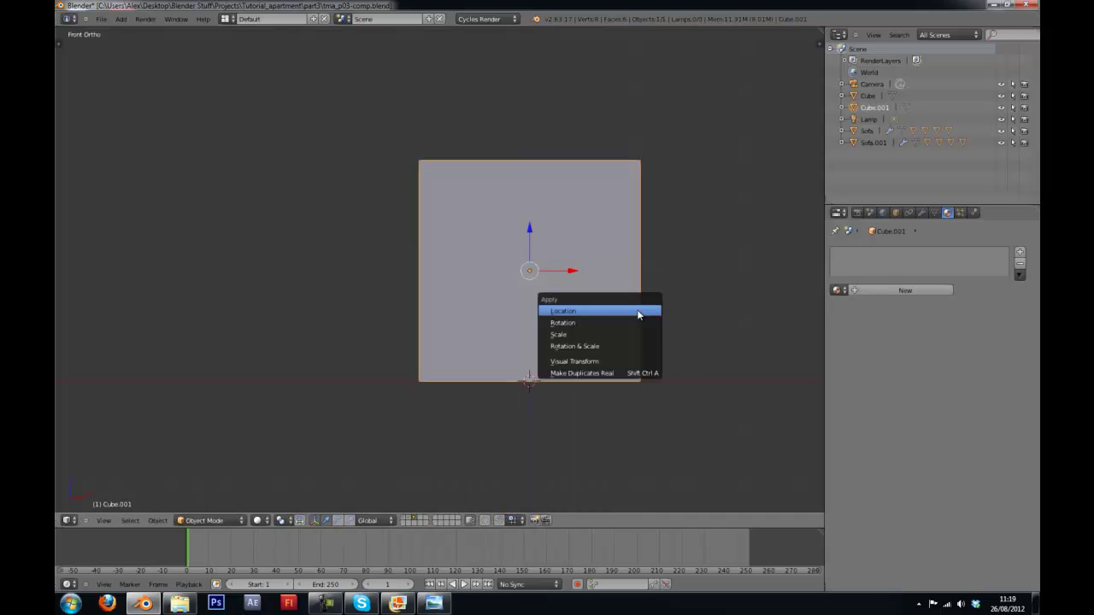
{"action": "left_click", "coordinate": [638, 311]}
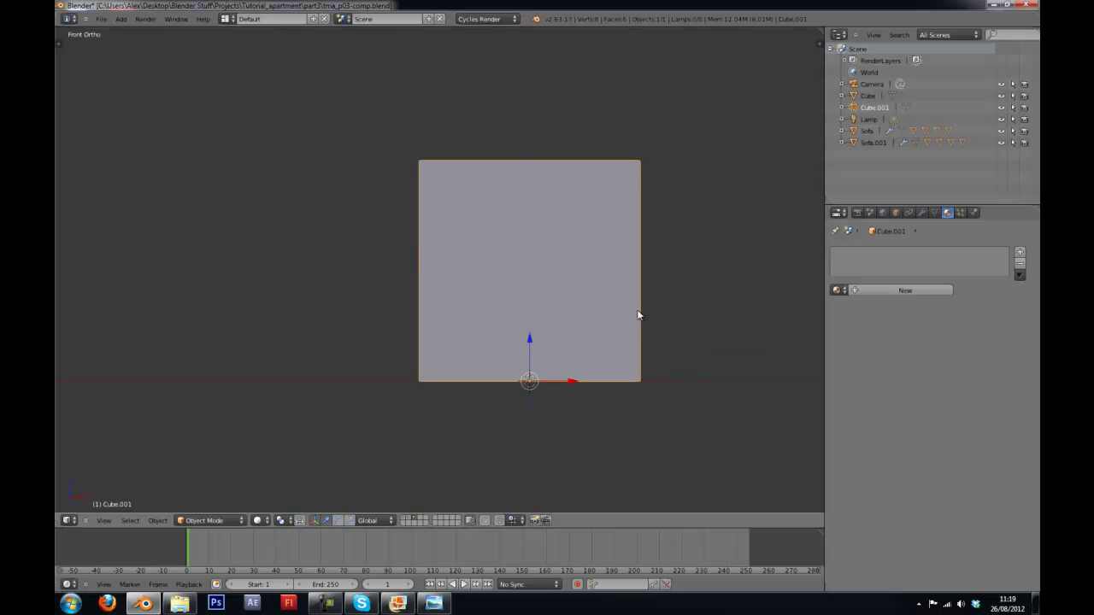
Step: Widen the cube's mesh along X by a factor of 1.6
{"action": "scroll", "coordinate": [517, 354], "scroll_direction": "down", "scroll_amount": 3}
{"action": "scroll", "coordinate": [515, 358], "scroll_direction": "up", "scroll_amount": 4}
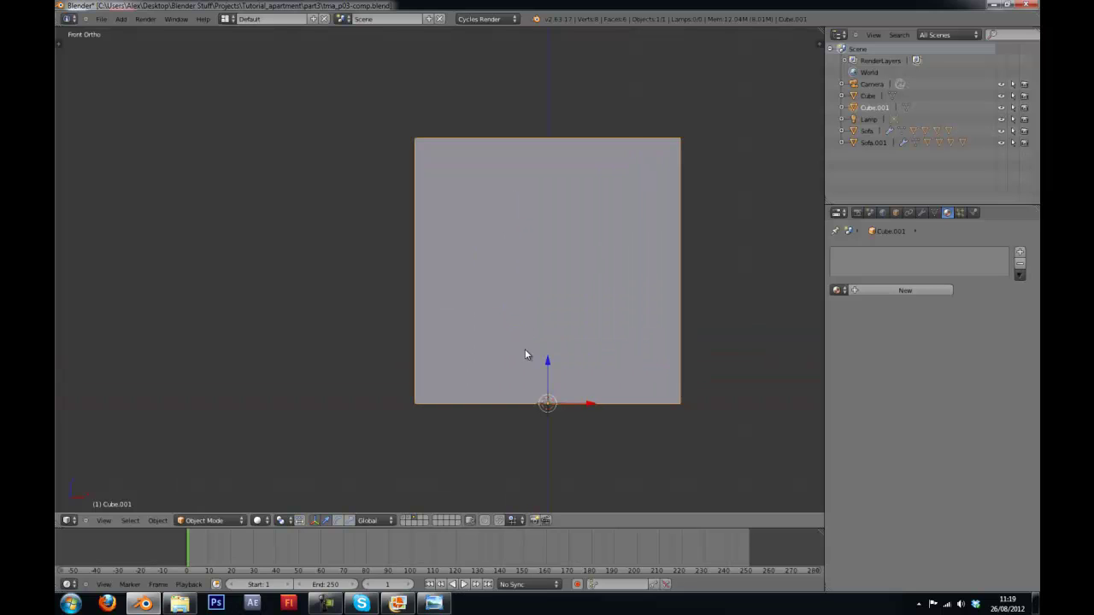
{"action": "key", "text": "Tab"}
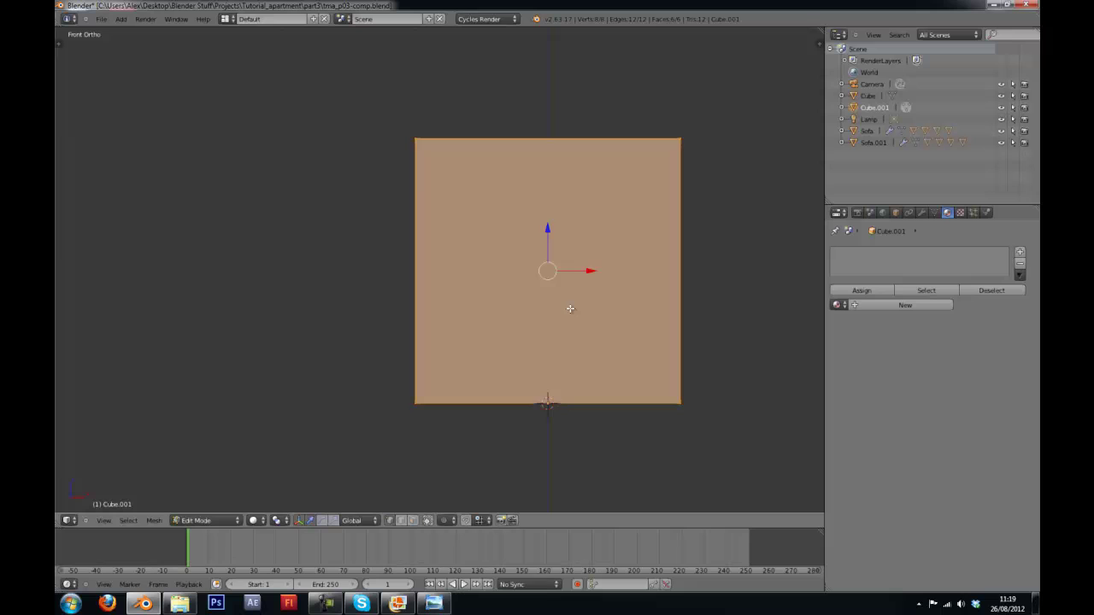
{"action": "scroll", "coordinate": [478, 393], "scroll_direction": "down", "scroll_amount": 1}
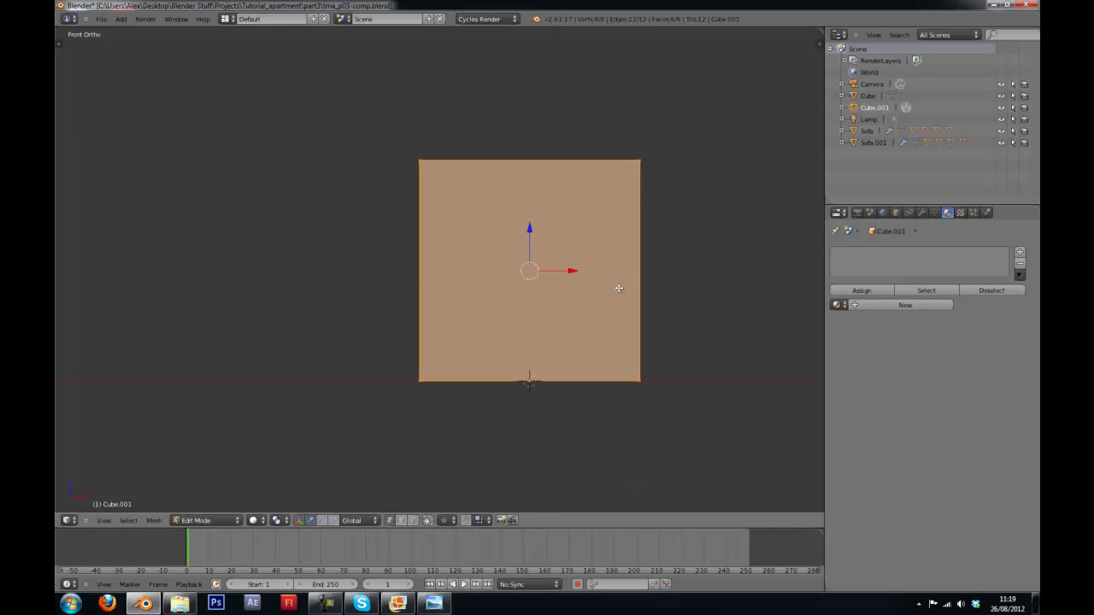
{"action": "key", "text": "s"}
{"action": "key", "text": "x"}
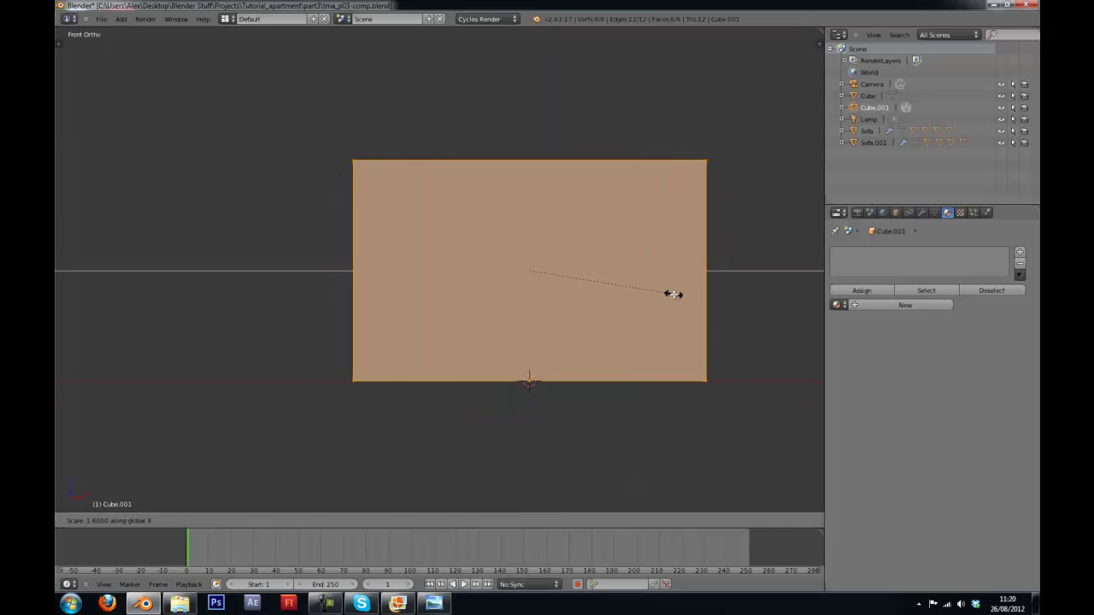
{"action": "left_click", "coordinate": [674, 294]}
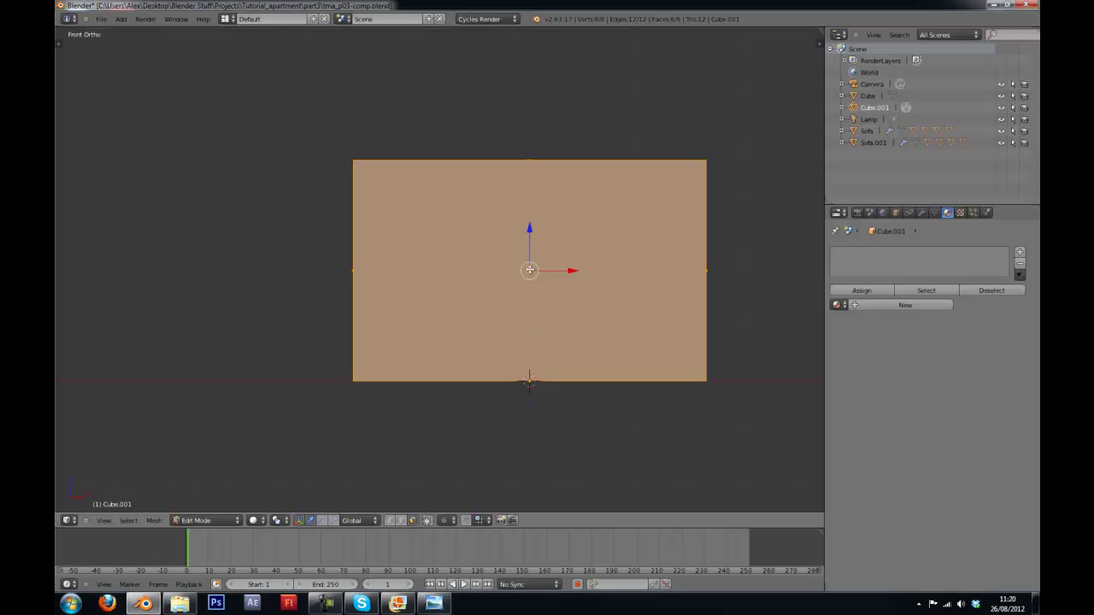
Step: Inset the box's front face by extruding it in place and scaling it down to leave a frame around it
{"action": "key", "text": "a"}
{"action": "middle_click_drag", "start_coordinate": [530, 269], "coordinate": [519, 286]}
{"action": "right_click", "coordinate": [519, 287]}
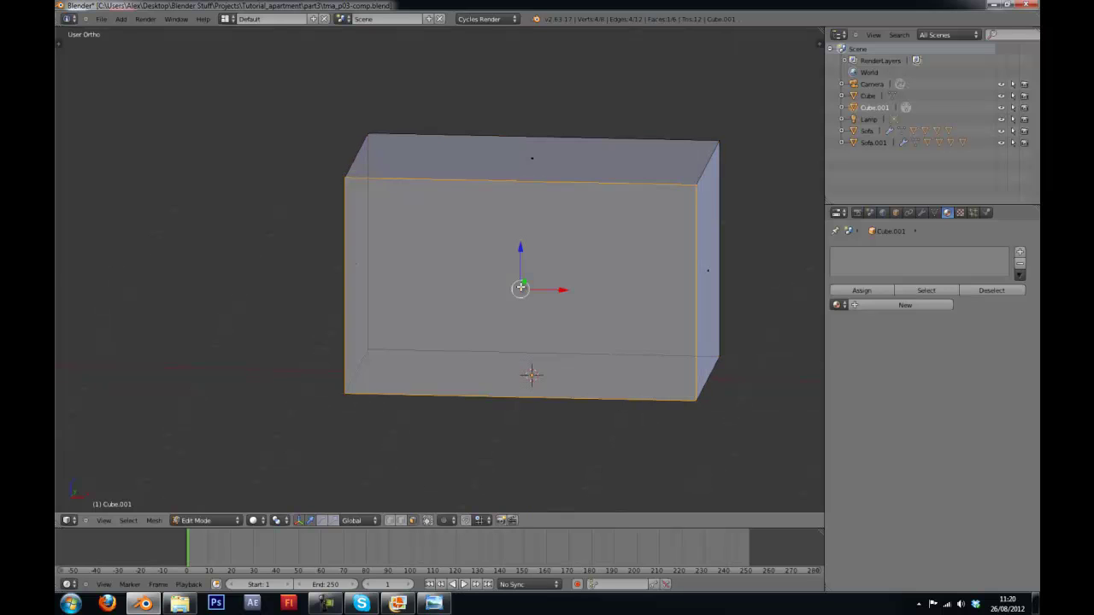
{"action": "key", "text": "e"}
{"action": "key", "text": "s"}
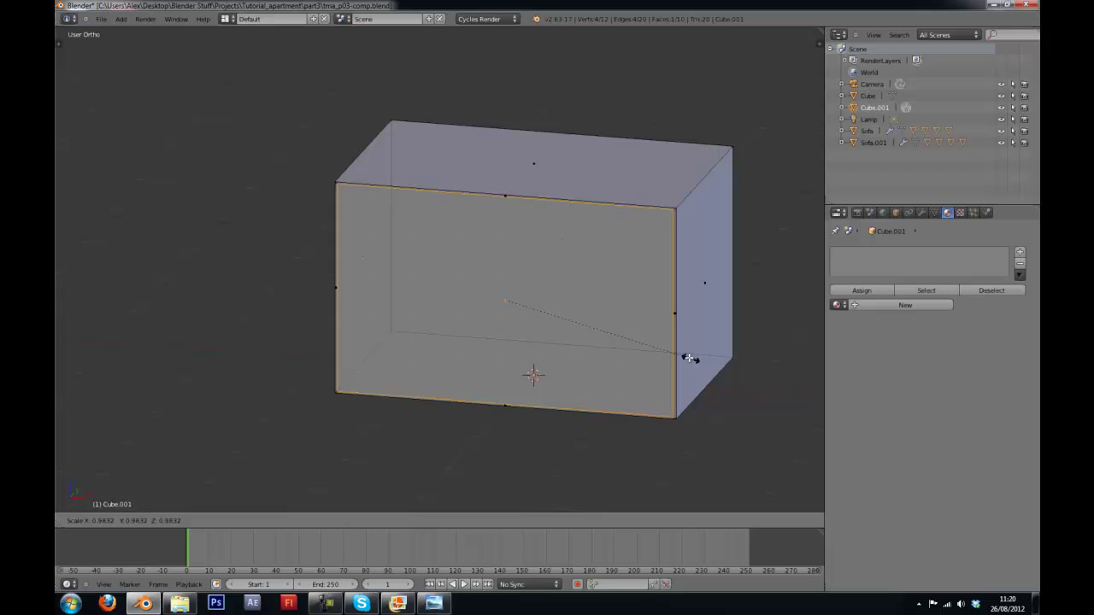
{"action": "left_click", "coordinate": [670, 353]}
{"action": "middle_click_drag", "start_coordinate": [674, 344], "coordinate": [688, 319]}
{"action": "key", "text": "KP_1"}
{"action": "key", "text": "s"}
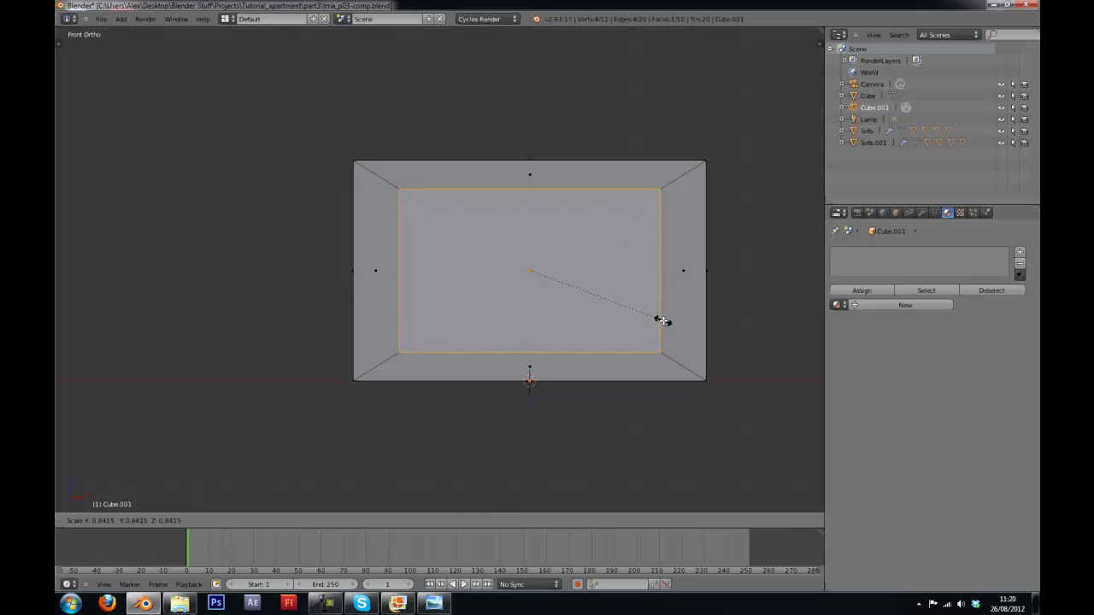
{"action": "left_click", "coordinate": [664, 319]}
Step: Lower the inset front face along Z, leaving only a thin strip beneath it
{"action": "key", "text": "g"}
{"action": "key", "text": "z"}
{"action": "left_click", "coordinate": [659, 340]}
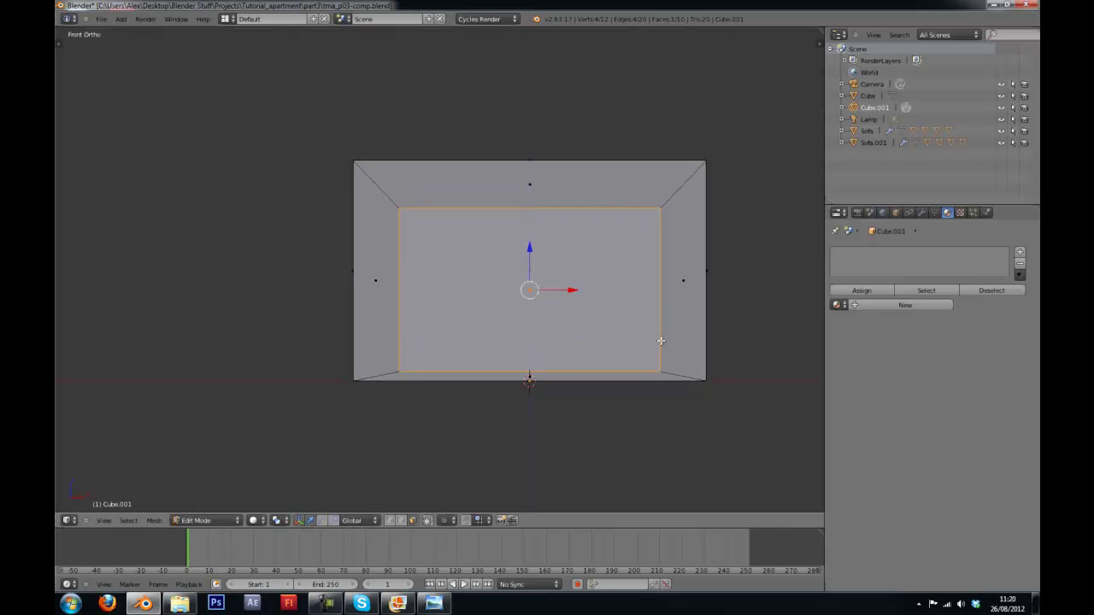
Step: Extrude the inset face inward about 0.2 units and widen it with a second extrusion scaled slightly larger than the opening
{"action": "middle_click_drag", "start_coordinate": [659, 340], "coordinate": [583, 364]}
{"action": "key", "text": "e"}
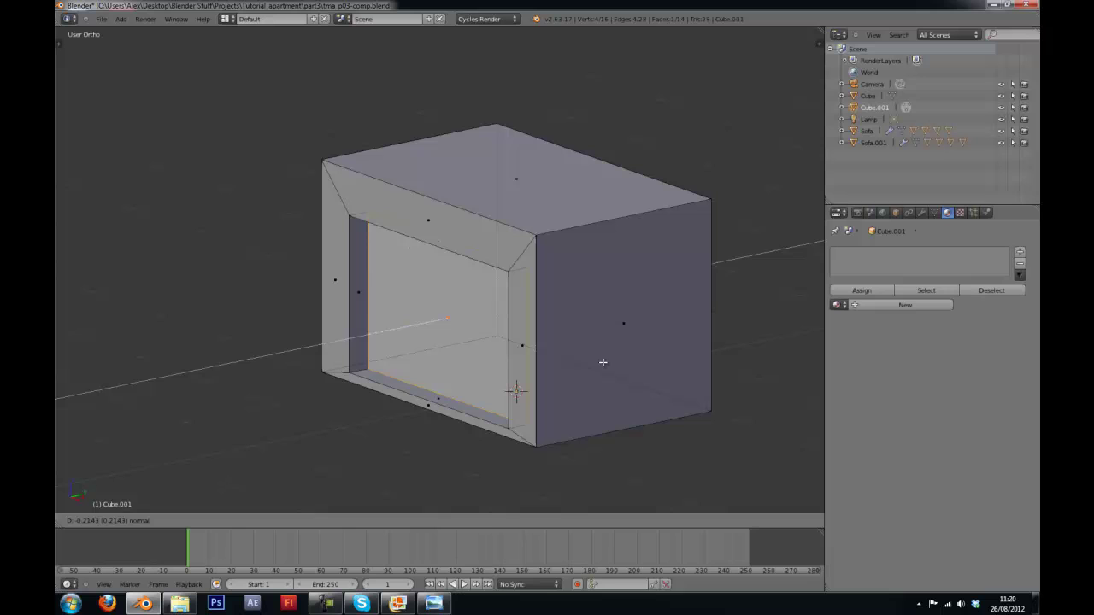
{"action": "left_click", "coordinate": [606, 360]}
{"action": "key", "text": "s"}
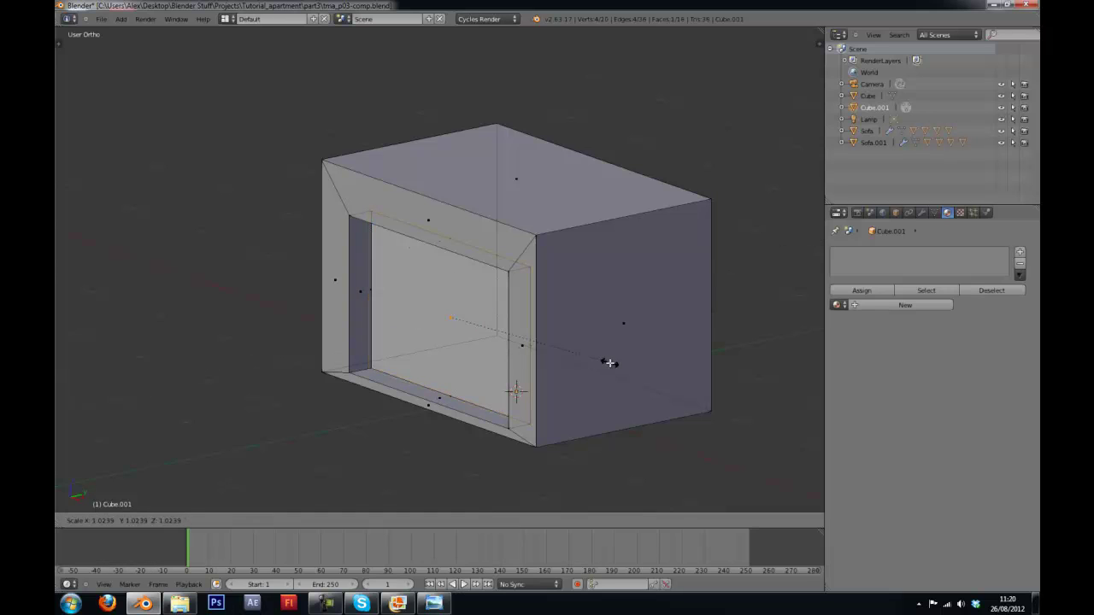
{"action": "left_click", "coordinate": [631, 371]}
{"action": "key", "text": "KP_1"}
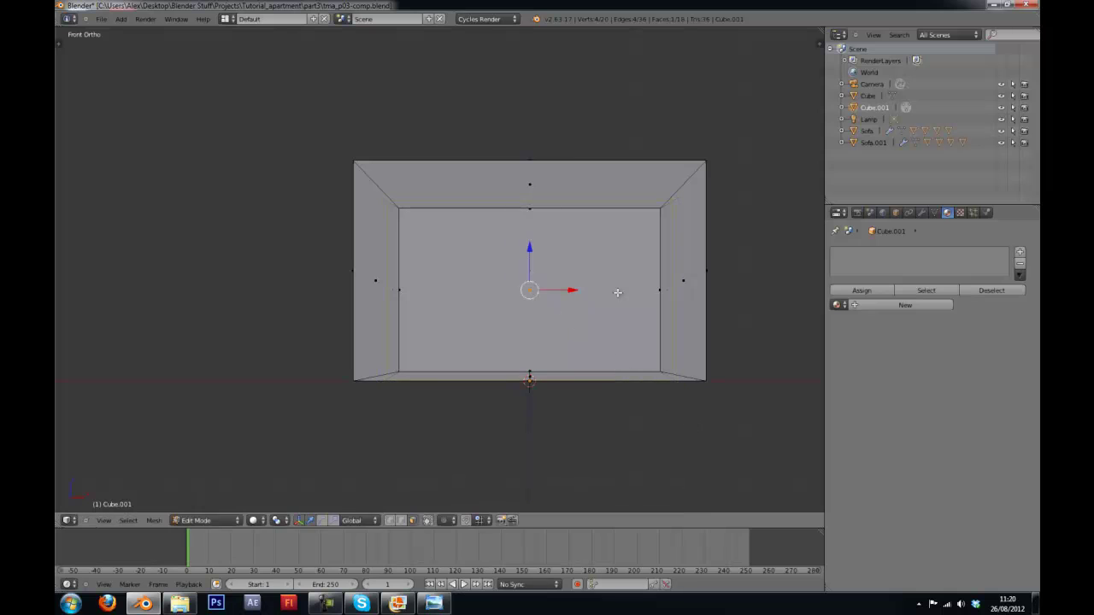
Step: Extrude the widened inner face deep into the box to form the fireplace cavity
{"action": "middle_click_drag", "start_coordinate": [615, 293], "coordinate": [536, 322]}
{"action": "key", "text": "e"}
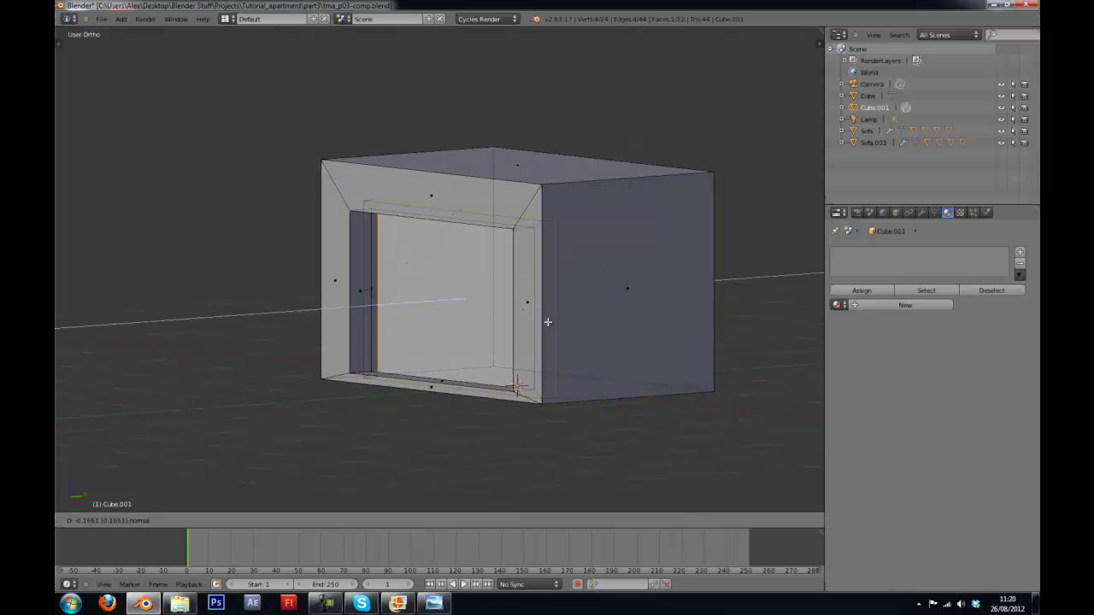
{"action": "left_click", "coordinate": [648, 318]}
{"action": "middle_click_drag", "start_coordinate": [621, 322], "coordinate": [602, 328]}
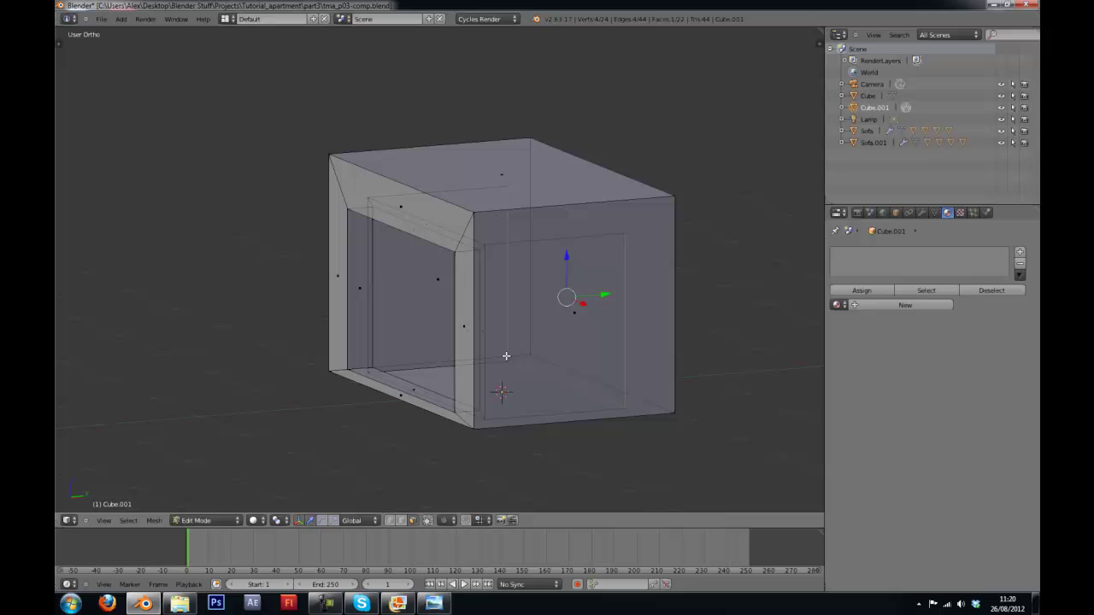
Step: Raise the inner cavity's ceiling along Z and leave mesh editing
{"action": "middle_click_drag", "start_coordinate": [503, 340], "coordinate": [564, 232]}
{"action": "key", "text": "g"}
{"action": "key", "text": "z"}
{"action": "left_click", "coordinate": [591, 214]}
{"action": "key", "text": "Tab"}
{"action": "key", "text": "shift+a"}
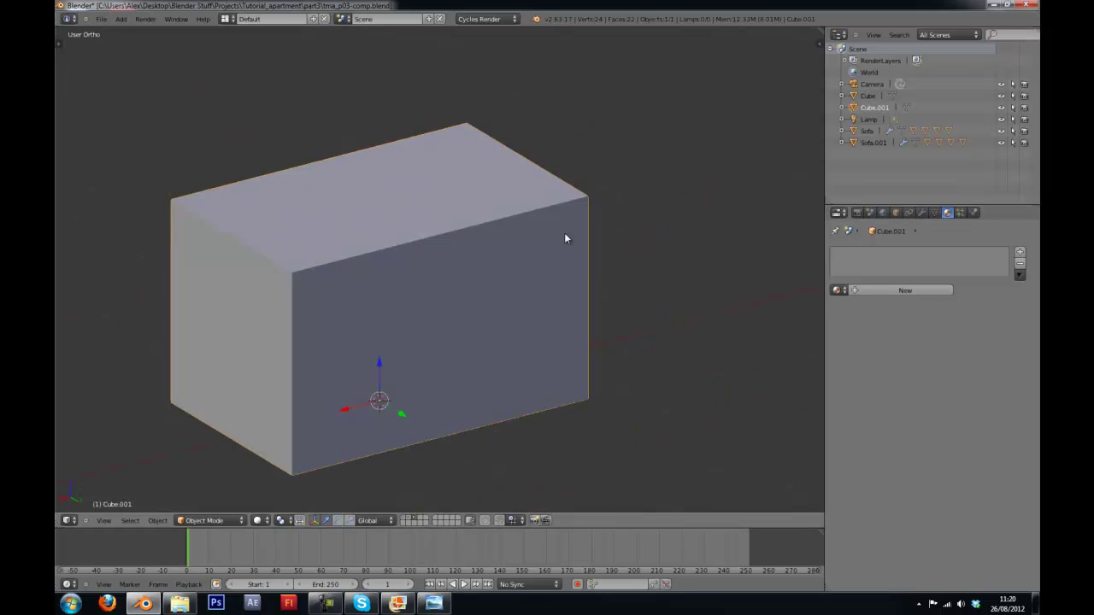
Step: Delete the outer back face of the fireplace box
{"action": "key", "text": "Tab"}
{"action": "right_click", "coordinate": [449, 317]}
{"action": "key", "text": "x"}
{"action": "left_click", "coordinate": [435, 367]}
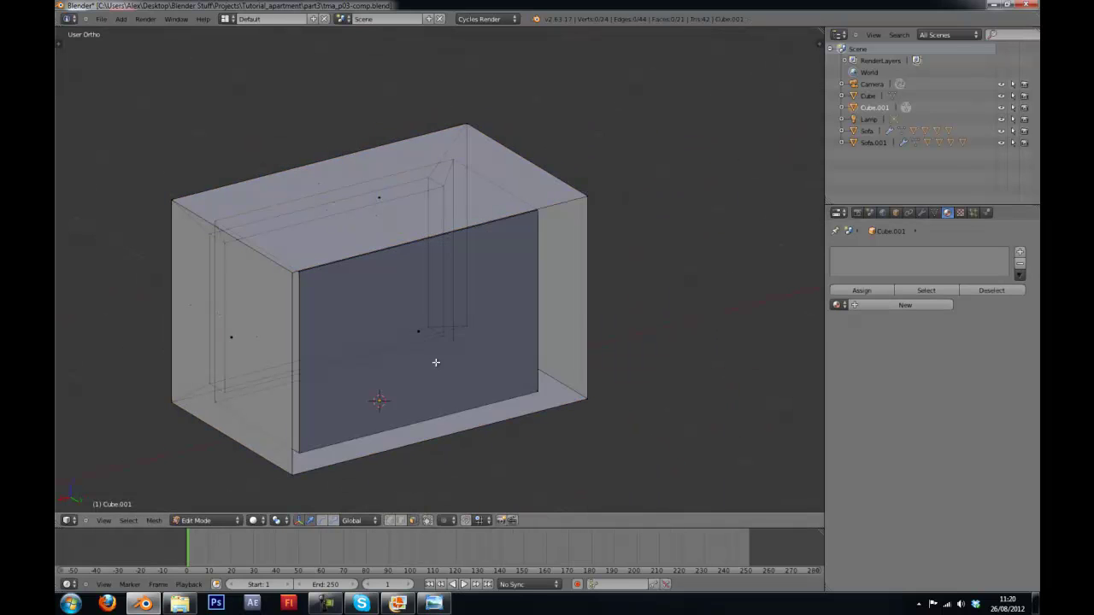
{"action": "middle_click_drag", "start_coordinate": [435, 364], "coordinate": [655, 337]}
{"action": "key", "text": "Tab"}
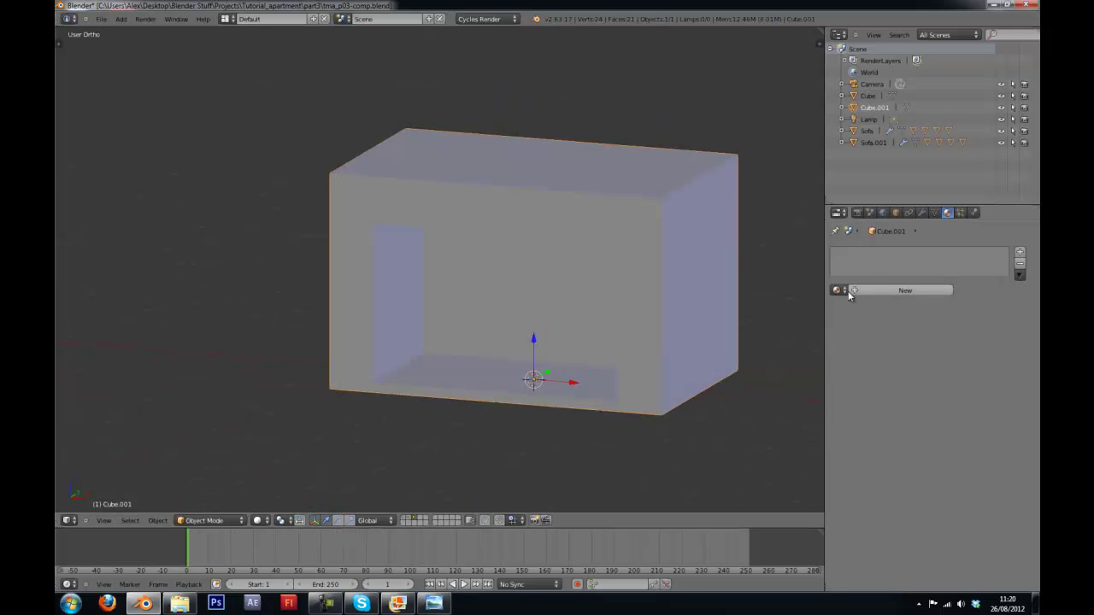
{"action": "left_click", "coordinate": [837, 290]}
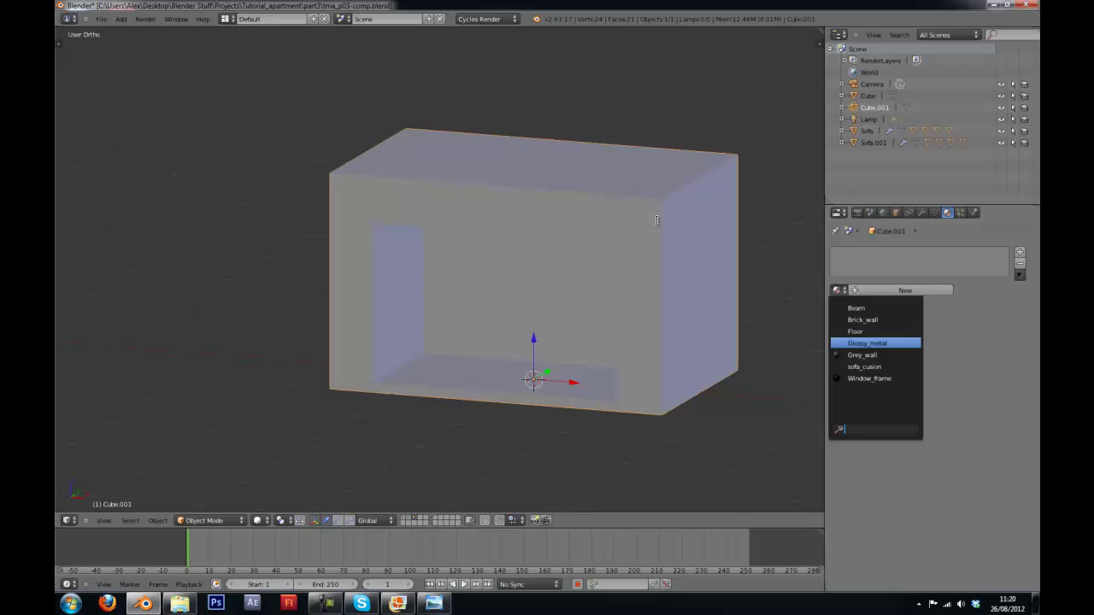
Step: Fill the open back of the box with a face spanning its four outer corners
{"action": "key", "text": "Tab"}
{"action": "middle_click_drag", "start_coordinate": [635, 261], "coordinate": [504, 279]}
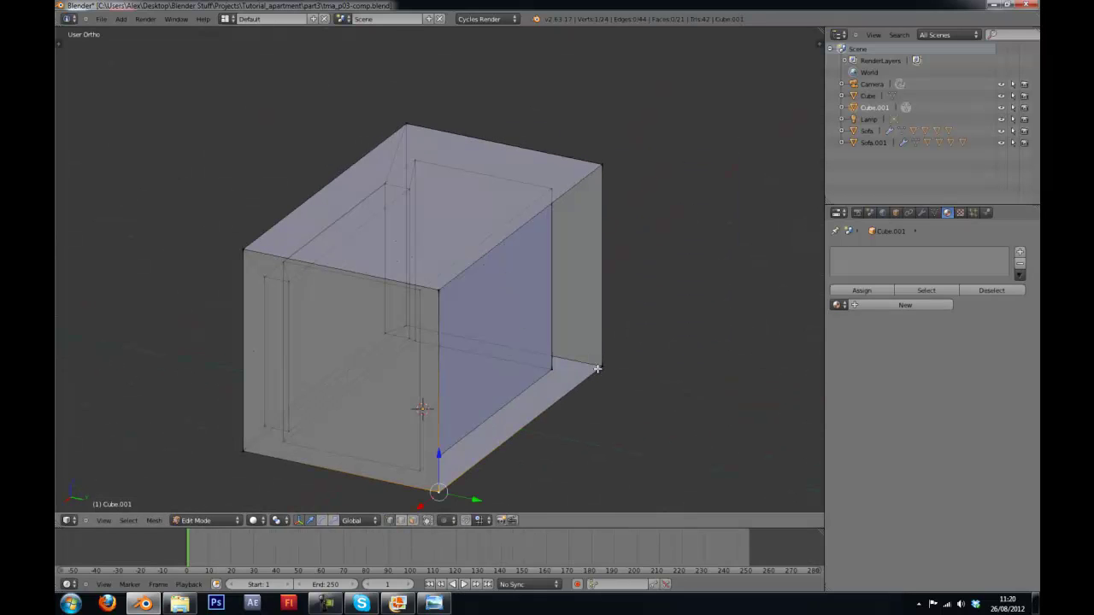
{"action": "right_click", "coordinate": [592, 173], "text": "shift"}
{"action": "right_click", "coordinate": [444, 287], "text": "shift"}
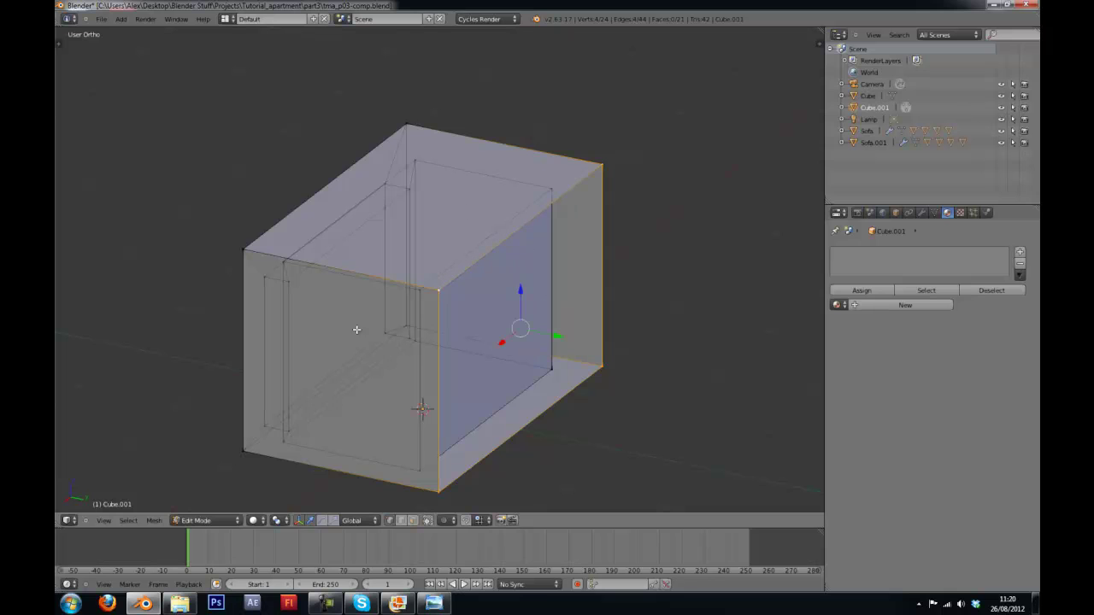
{"action": "key", "text": "f"}
{"action": "middle_click_drag", "start_coordinate": [495, 366], "coordinate": [711, 249]}
{"action": "key", "text": "Tab"}
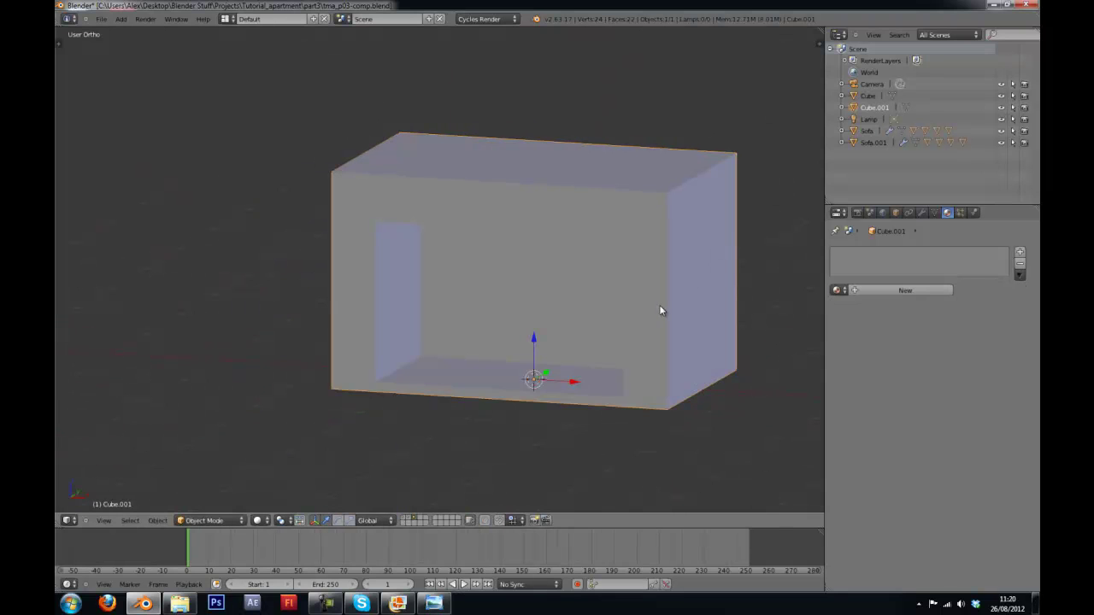
Step: Assign the existing Brick_wall material to the fireplace box
{"action": "middle_click_drag", "start_coordinate": [658, 342], "coordinate": [702, 357]}
{"action": "left_click", "coordinate": [836, 290]}
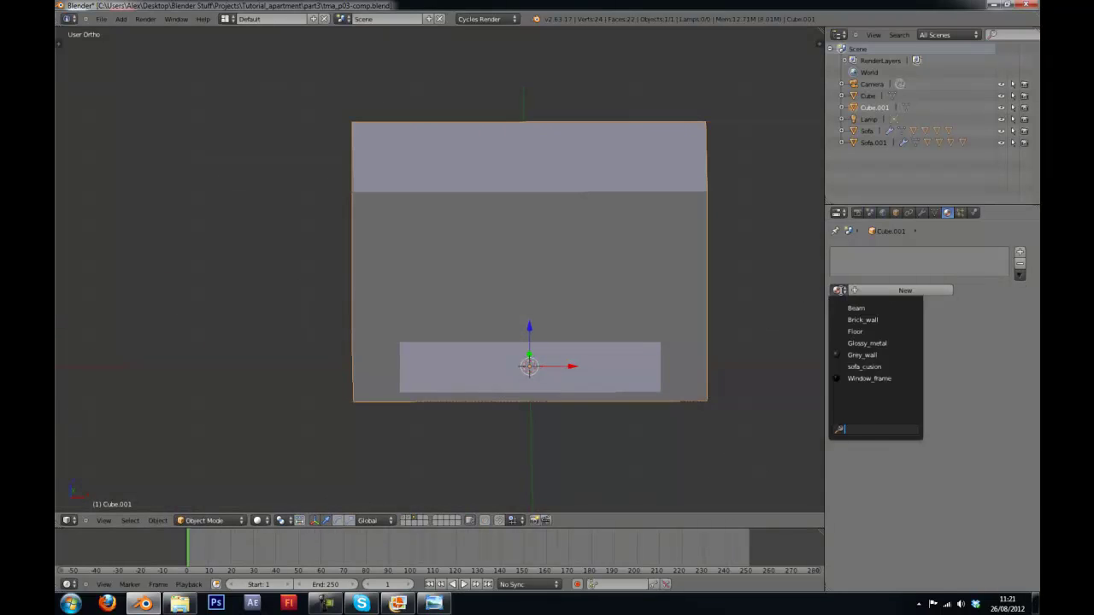
{"action": "left_click", "coordinate": [842, 317]}
{"action": "middle_click_drag", "start_coordinate": [598, 248], "coordinate": [643, 277]}
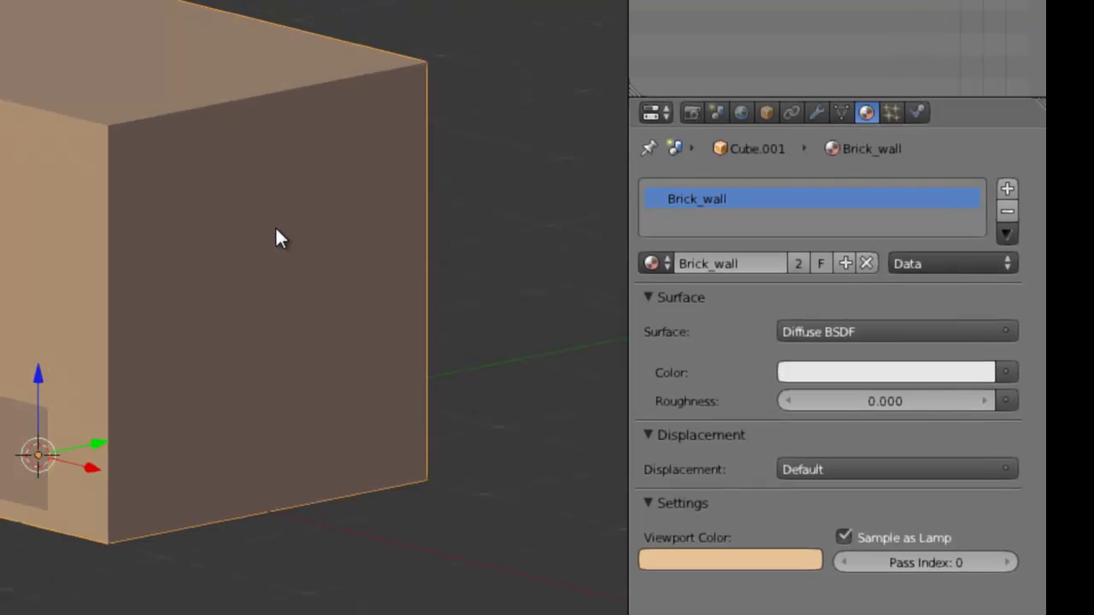
Step: Set the Brick_wall material's viewport color to R 0.8, G 0.8, B 0.8 and save the file
{"action": "middle_click_drag", "start_coordinate": [275, 229], "coordinate": [546, 495]}
{"action": "left_click", "coordinate": [702, 560]}
{"action": "left_click", "coordinate": [720, 480]}
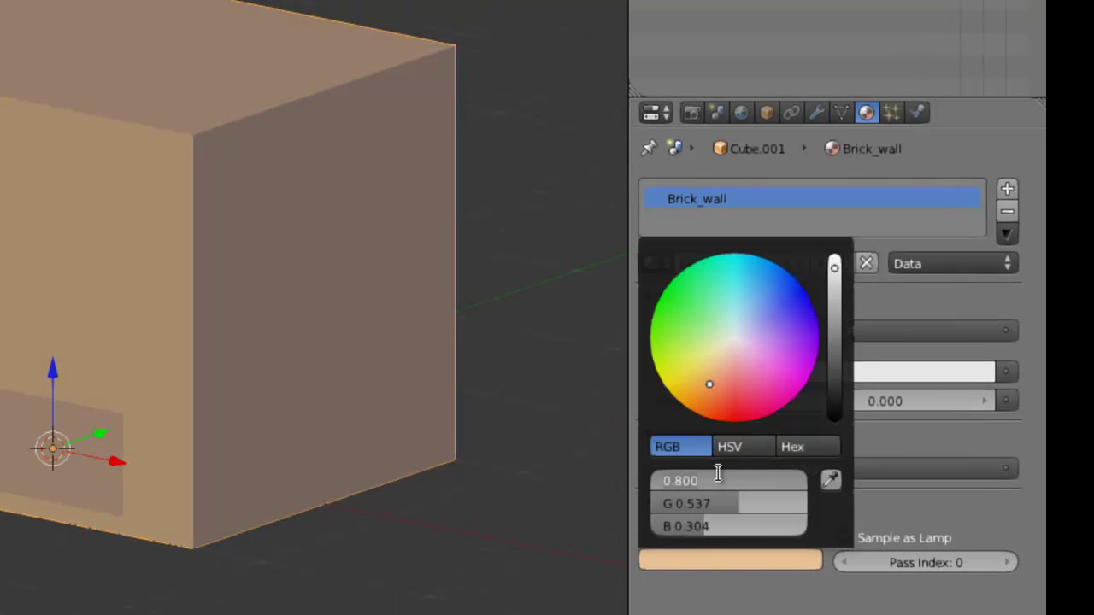
{"action": "key", "text": "Tab"}
{"action": "type", "text": "0.8"}
{"action": "key", "text": "Tab"}
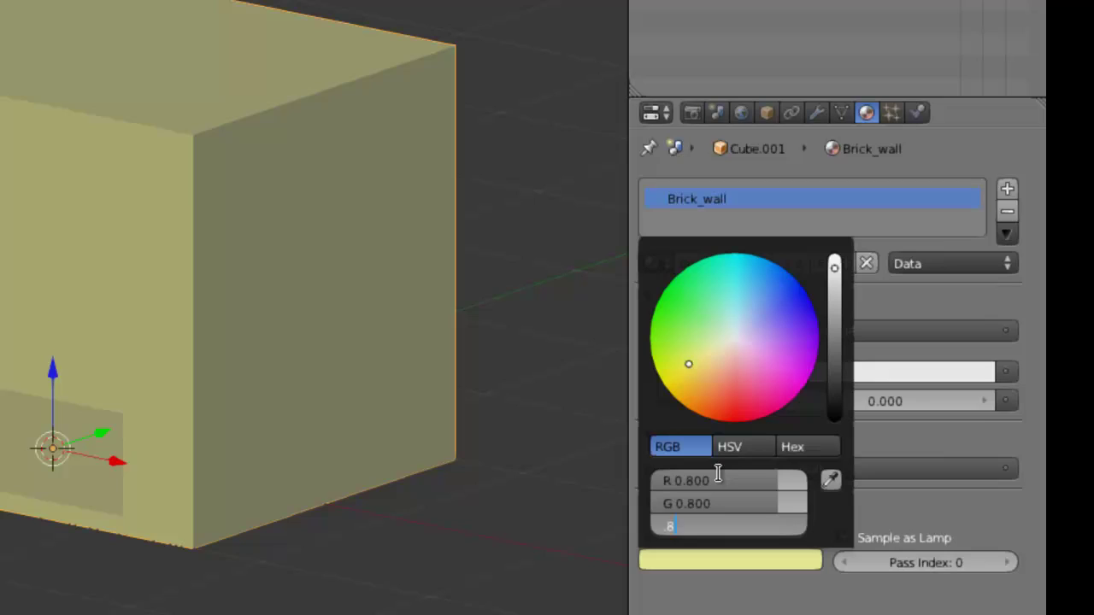
{"action": "type", "text": ".8"}
{"action": "key", "text": "Return"}
{"action": "left_click", "coordinate": [718, 480]}
{"action": "key", "text": "Return"}
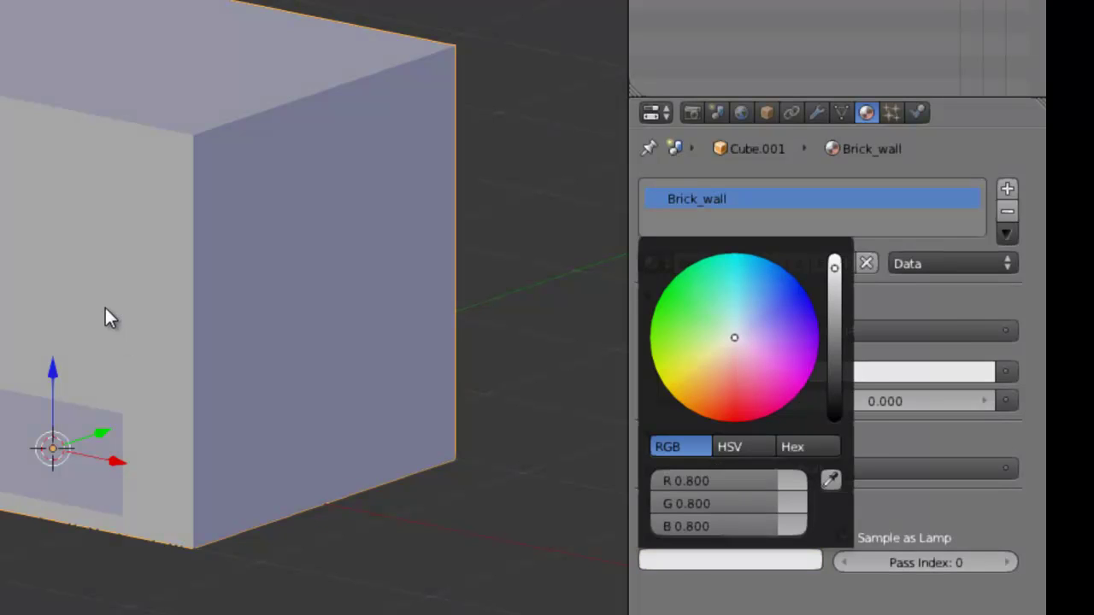
{"action": "key", "text": "ctrl+s"}
{"action": "left_click", "coordinate": [105, 307]}
Step: Raise the bottom front lip of the fireplace opening along Z and save the file
{"action": "middle_click_drag", "start_coordinate": [105, 308], "coordinate": [221, 449]}
{"action": "key", "text": "Tab"}
{"action": "key", "text": "KP_1"}
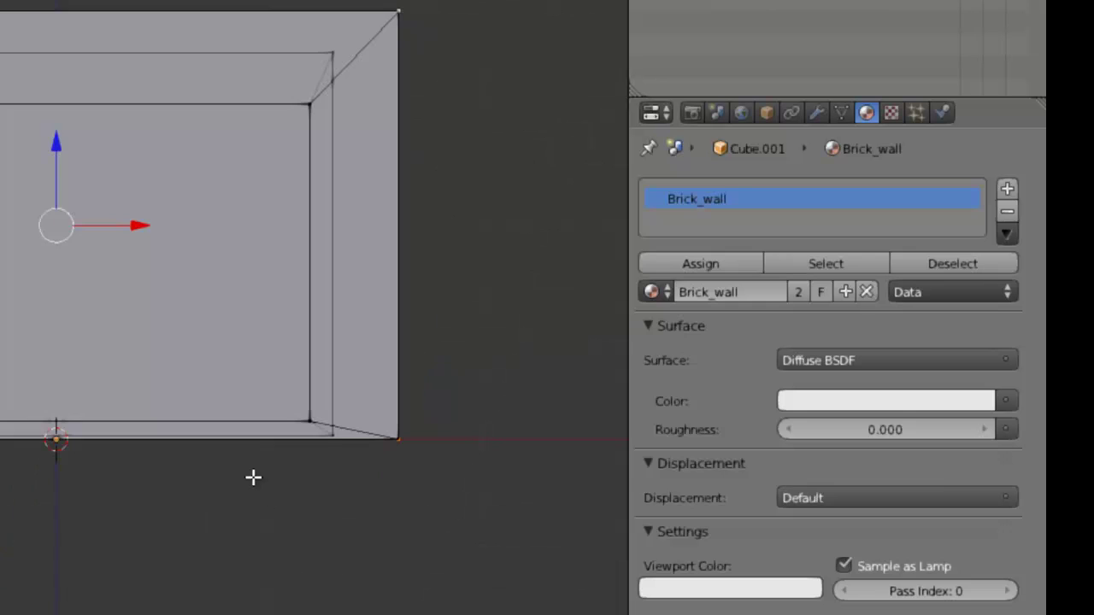
{"action": "middle_click_drag", "start_coordinate": [323, 444], "coordinate": [283, 501]}
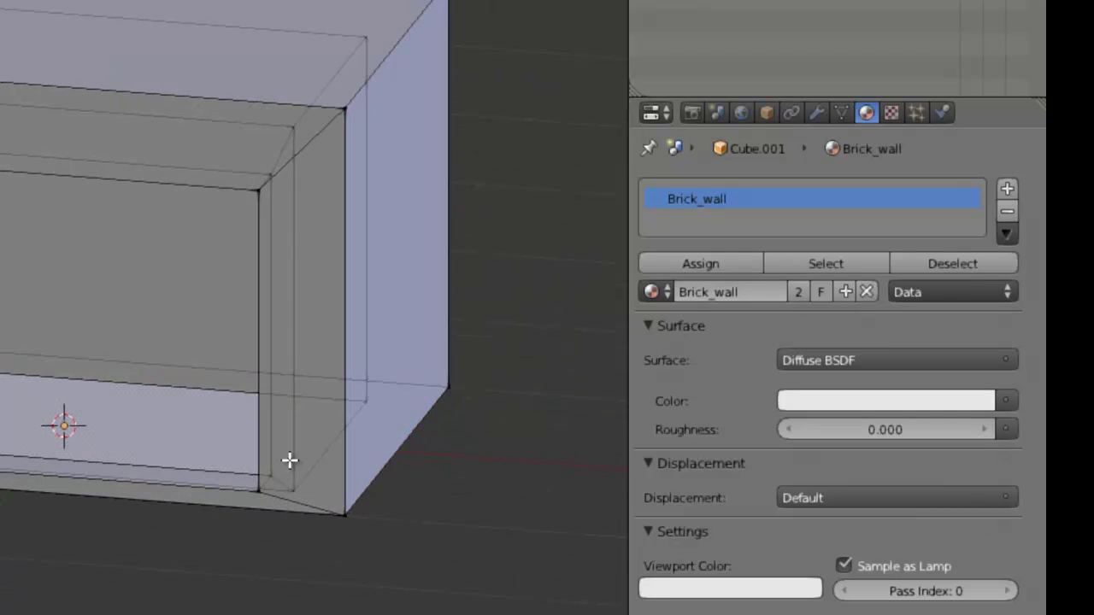
{"action": "key", "text": "b"}
{"action": "left_click_drag", "start_coordinate": [288, 458], "coordinate": [241, 501]}
{"action": "left_click_drag", "start_coordinate": [328, 501], "coordinate": [327, 502]}
{"action": "key", "text": "b"}
{"action": "left_click_drag", "start_coordinate": [293, 412], "coordinate": [257, 461]}
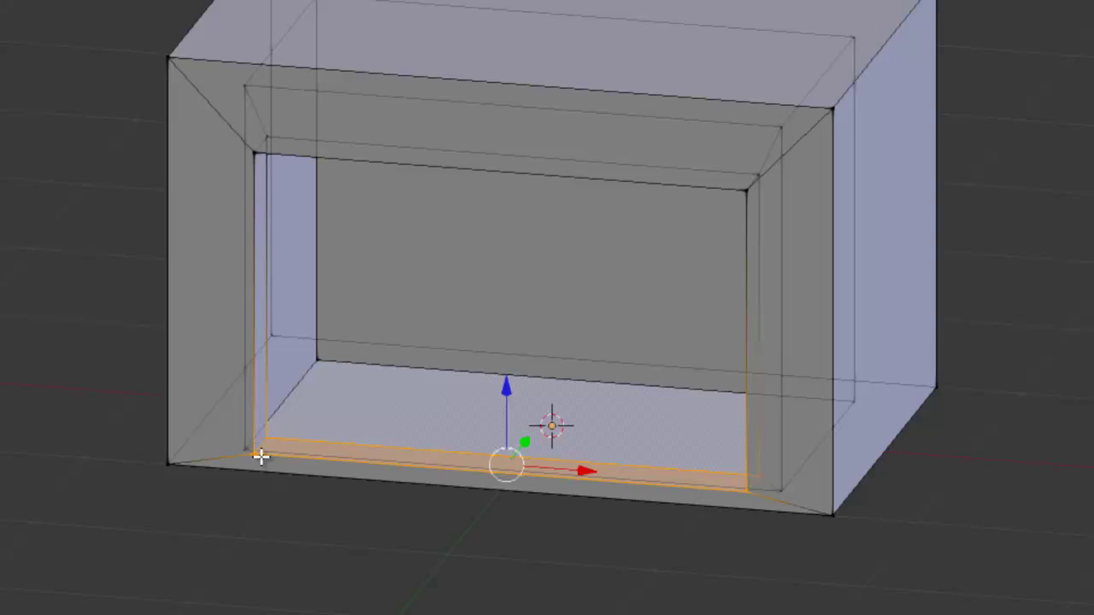
{"action": "middle_click_drag", "start_coordinate": [328, 411], "coordinate": [358, 387]}
{"action": "middle_click_drag", "start_coordinate": [917, 211], "coordinate": [712, 215]}
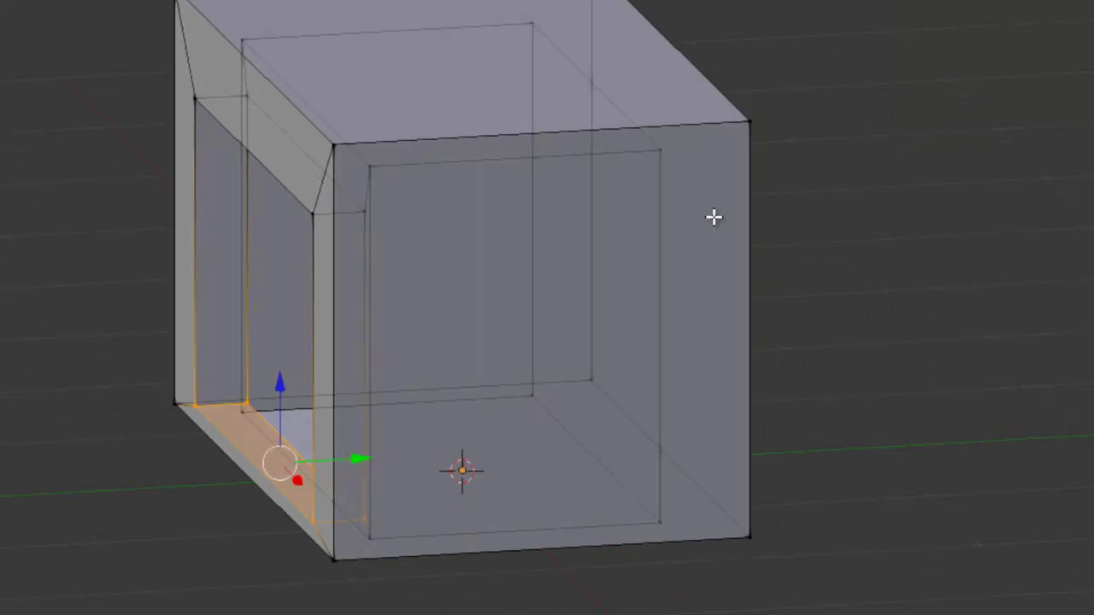
{"action": "middle_click_drag", "start_coordinate": [369, 410], "coordinate": [362, 501]}
{"action": "middle_click_drag", "start_coordinate": [229, 358], "coordinate": [325, 384]}
{"action": "key", "text": "g"}
{"action": "key", "text": "z"}
{"action": "left_click", "coordinate": [262, 305]}
{"action": "key", "text": "Tab"}
{"action": "key", "text": "ctrl+s"}
{"action": "left_click", "coordinate": [366, 368]}
Step: Add a cube at the 3D cursor and flatten it along Z into a thin slab
{"action": "scroll", "coordinate": [288, 345], "scroll_direction": "down", "scroll_amount": 3}
{"action": "key", "text": "a"}
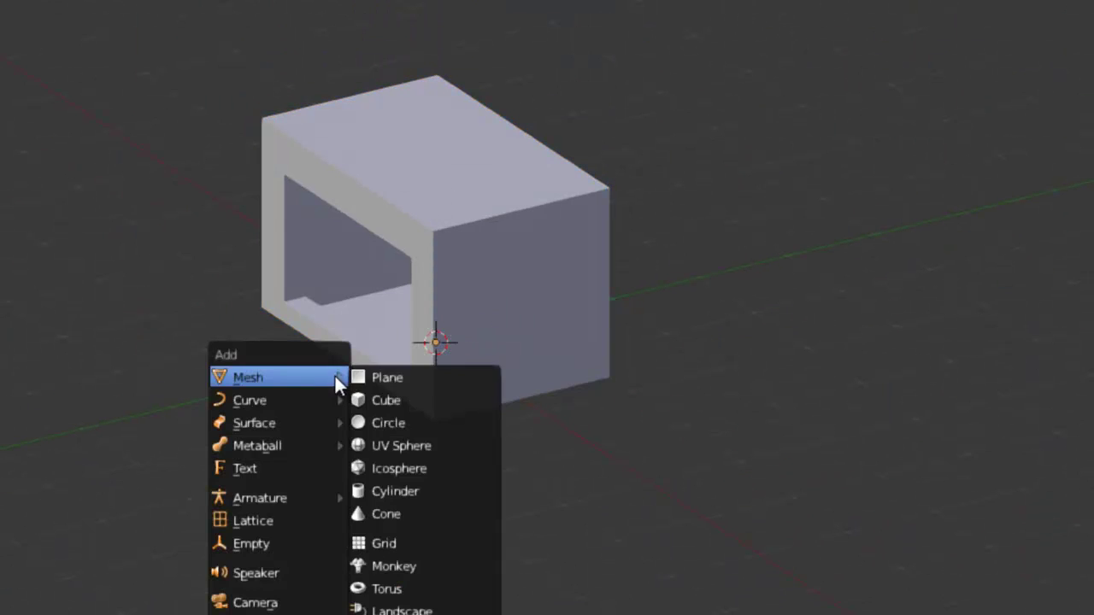
{"action": "key", "text": "shift+a"}
{"action": "left_click", "coordinate": [415, 399]}
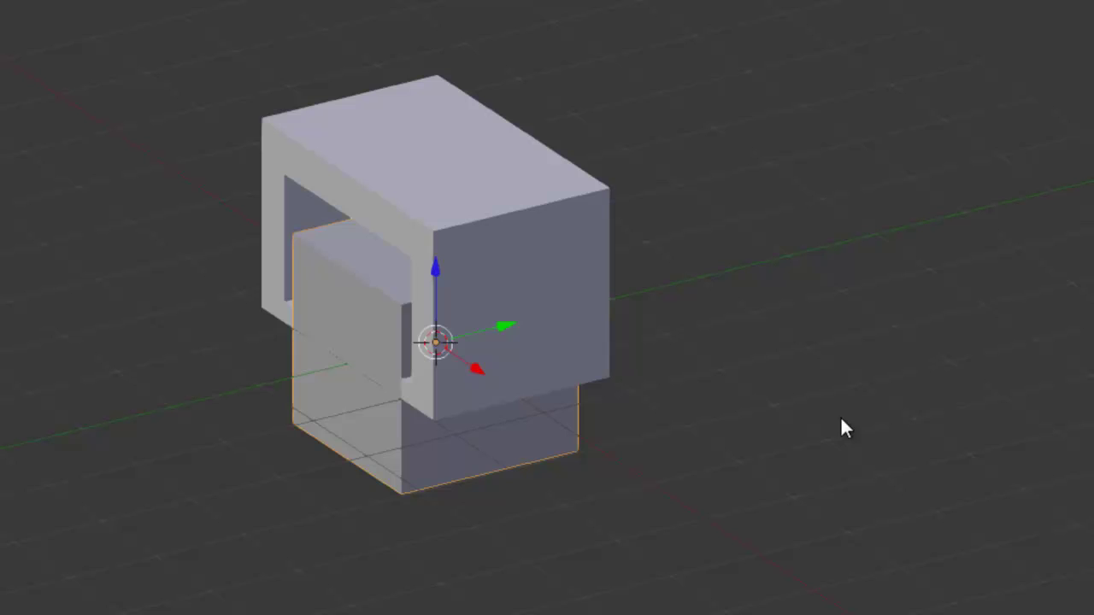
{"action": "key", "text": "r"}
{"action": "key", "text": "z"}
{"action": "left_click", "coordinate": [442, 436]}
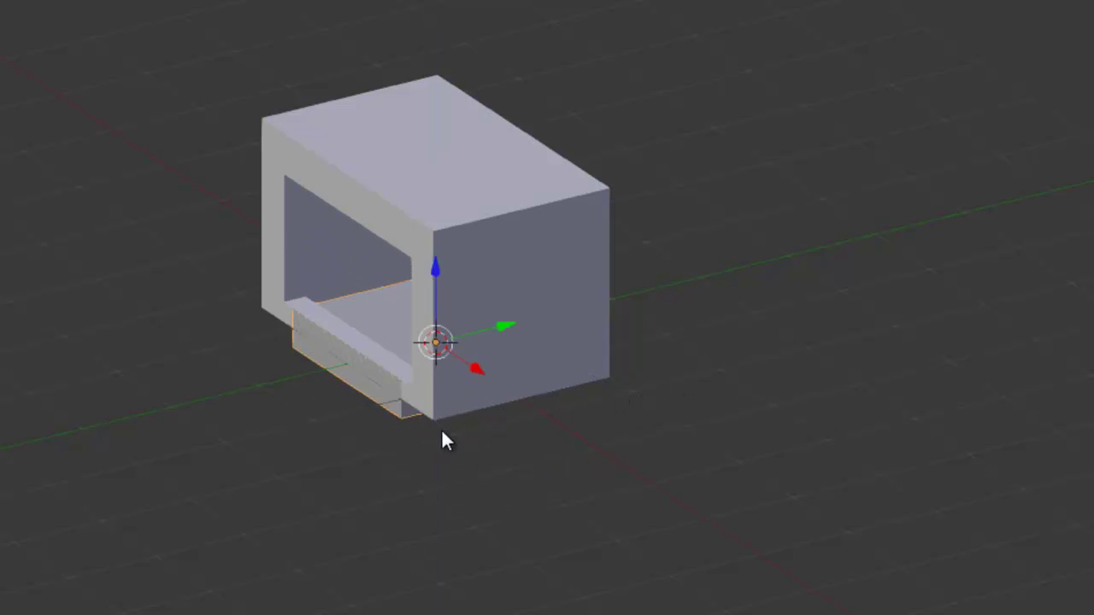
Step: Raise the slab along Z to sit level with the box's base and slide it along Y in front of the opening
{"action": "key", "text": "g"}
{"action": "key", "text": "z"}
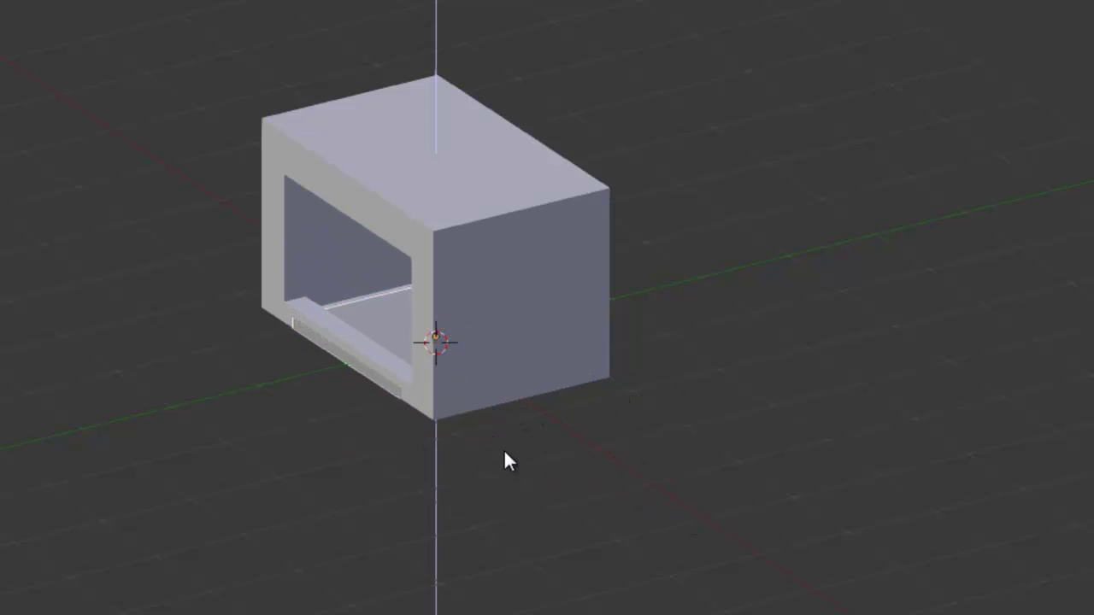
{"action": "left_click", "coordinate": [502, 450]}
{"action": "middle_click_drag", "start_coordinate": [502, 450], "coordinate": [583, 451]}
{"action": "key", "text": "g"}
{"action": "key", "text": "y"}
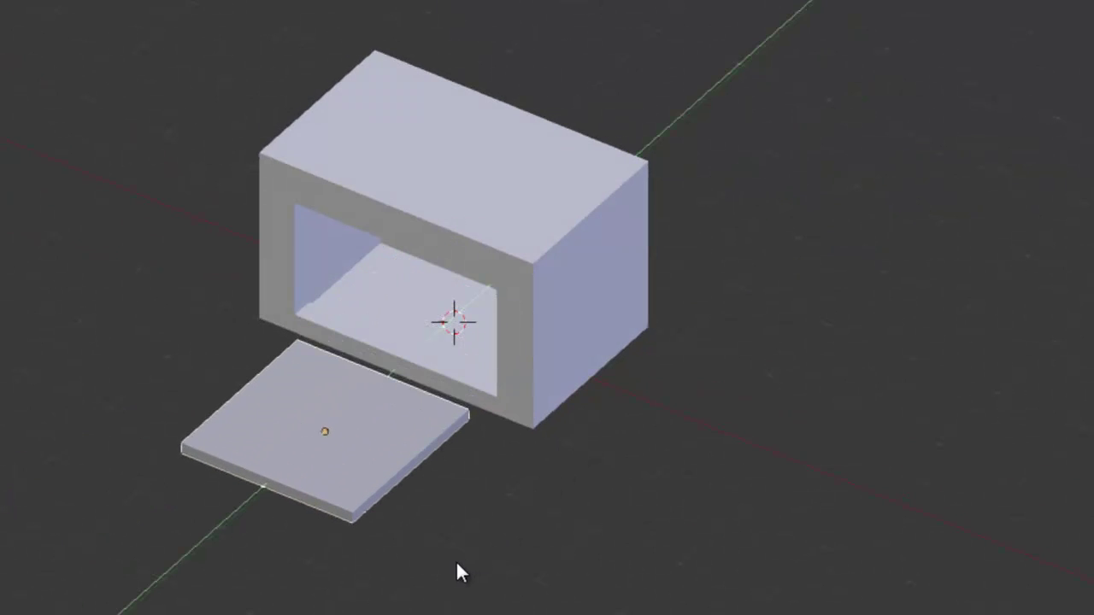
{"action": "left_click", "coordinate": [479, 545]}
{"action": "key", "text": "KP_3"}
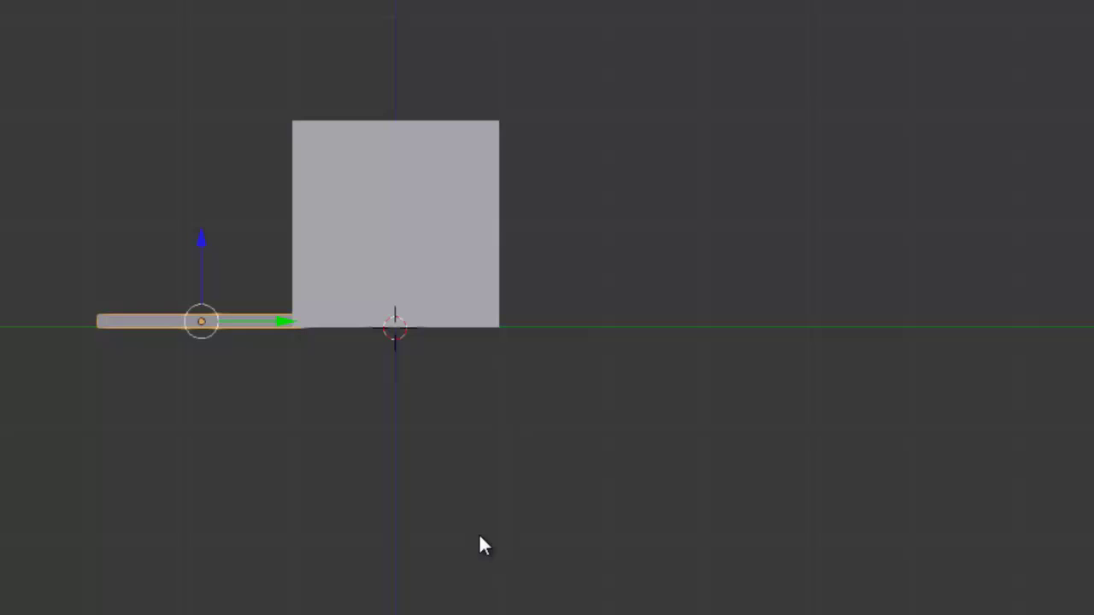
Step: Shorten the slab's depth by moving its front edge vertices back along Y toward the fireplace opening
{"action": "middle_click_drag", "start_coordinate": [732, 383], "coordinate": [456, 496]}
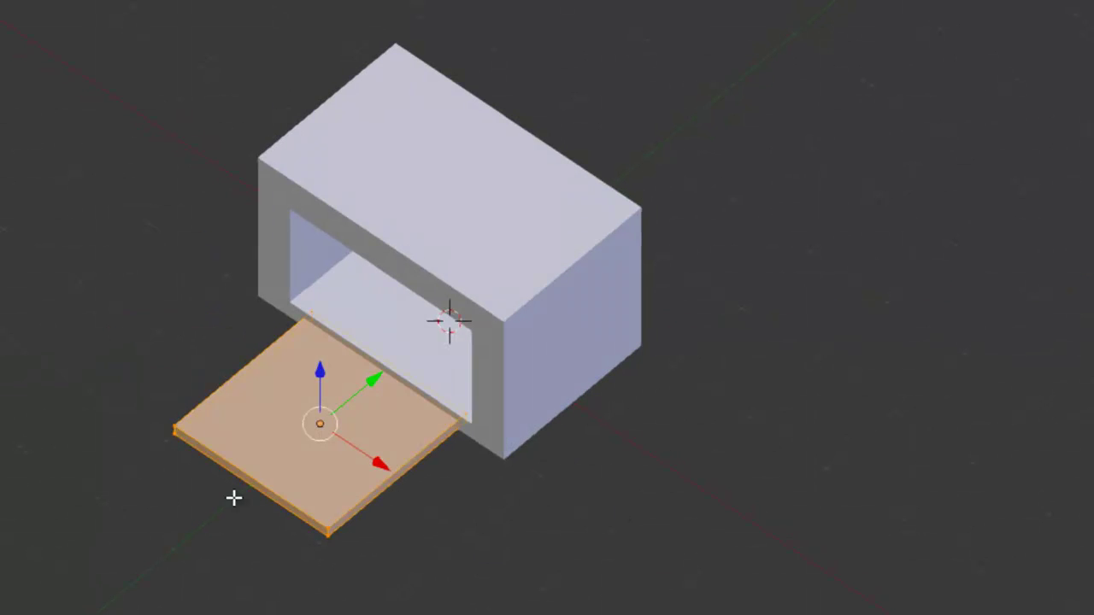
{"action": "key", "text": "b"}
{"action": "key", "text": "Escape"}
{"action": "key", "text": "a"}
{"action": "key", "text": "b"}
{"action": "left_click_drag", "start_coordinate": [346, 397], "coordinate": [252, 547]}
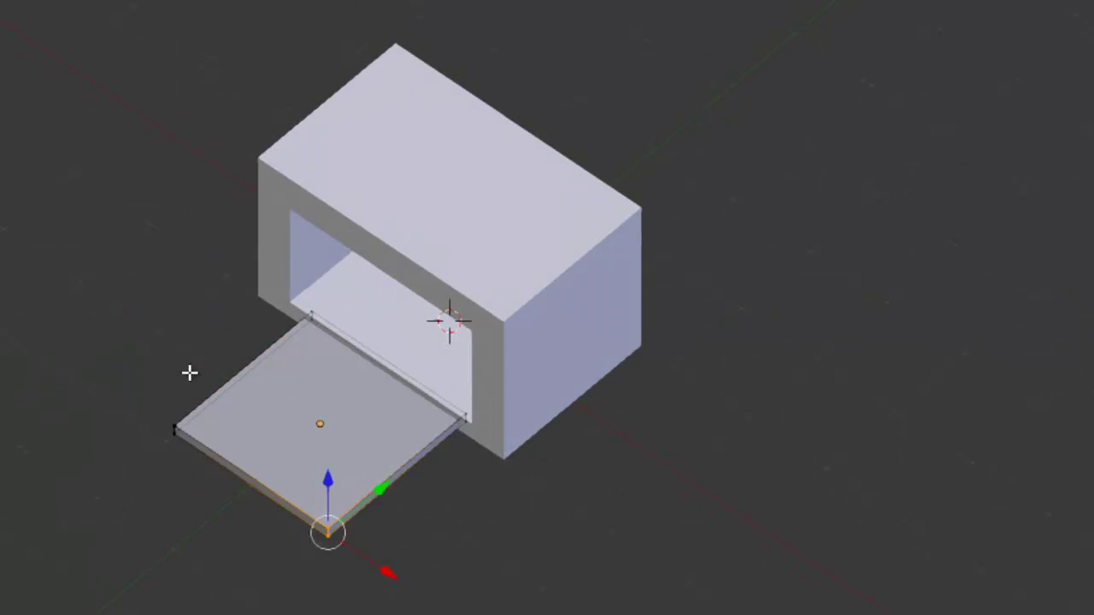
{"action": "key", "text": "b"}
{"action": "left_click_drag", "start_coordinate": [193, 376], "coordinate": [131, 476]}
{"action": "key", "text": "g"}
{"action": "key", "text": "y"}
{"action": "left_click", "coordinate": [253, 432]}
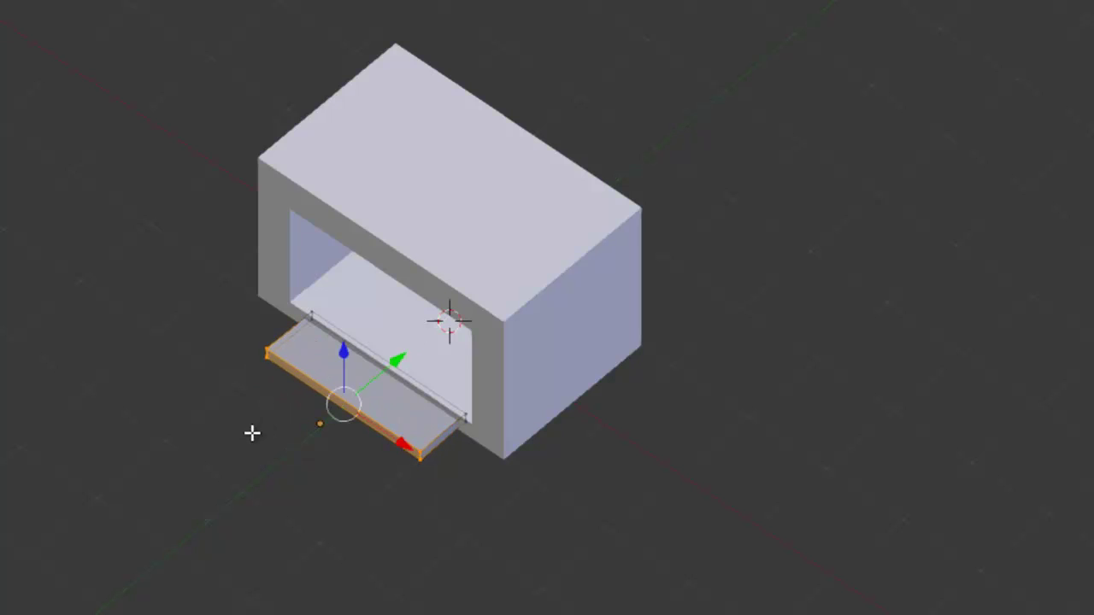
Step: Scale the whole hearth slab along X to roughly match the width of the fireplace box
{"action": "key", "text": "a"}
{"action": "key", "text": "a"}
{"action": "key", "text": "s"}
{"action": "key", "text": "x"}
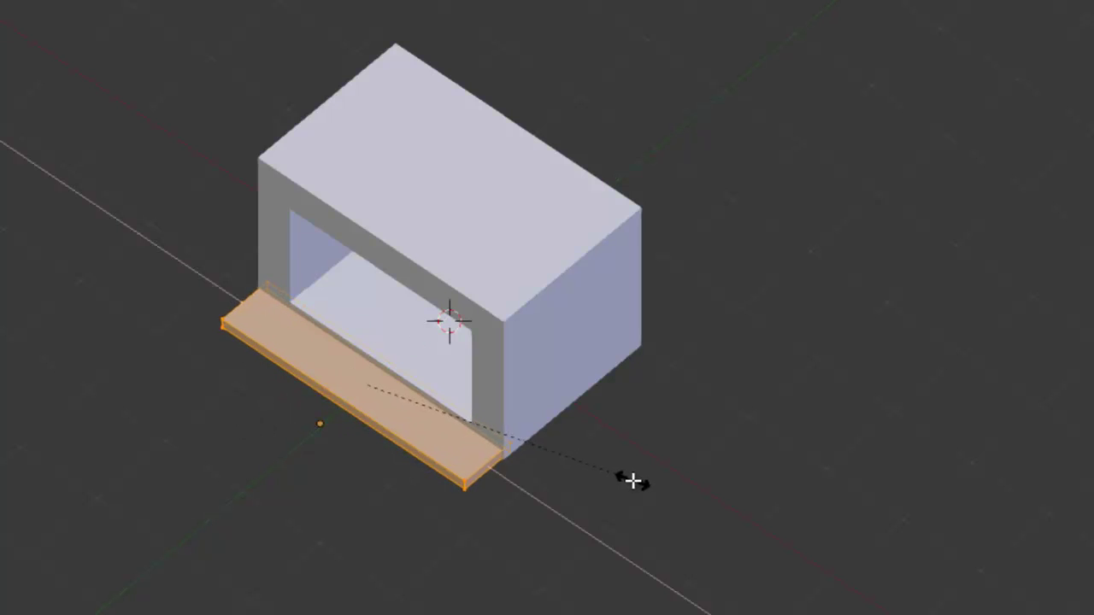
{"action": "left_click", "coordinate": [628, 484]}
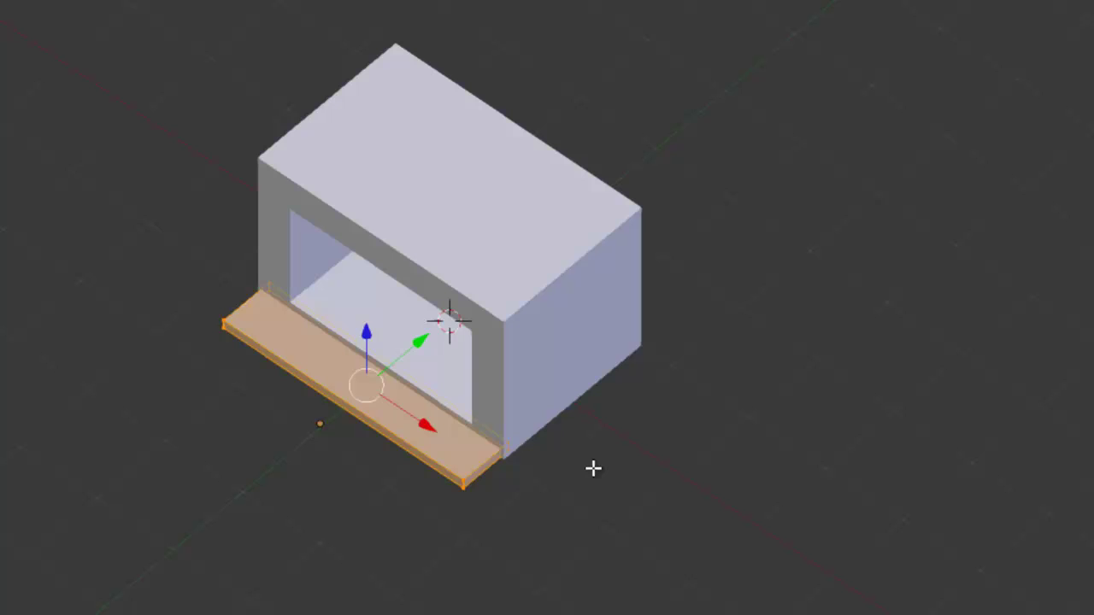
Step: Duplicate the hearth slab up along Z to the top of the box and shift the copy back along Y
{"action": "key", "text": "shift+d"}
{"action": "key", "text": "z"}
{"action": "left_click", "coordinate": [603, 335]}
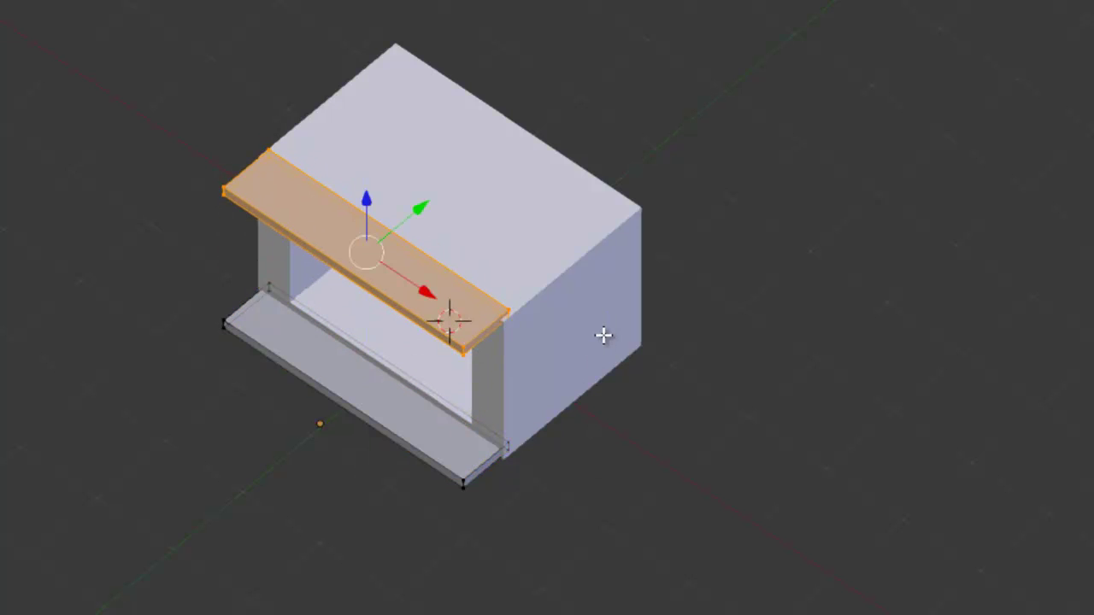
{"action": "key", "text": "KP_7"}
{"action": "key", "text": "g"}
{"action": "key", "text": "y"}
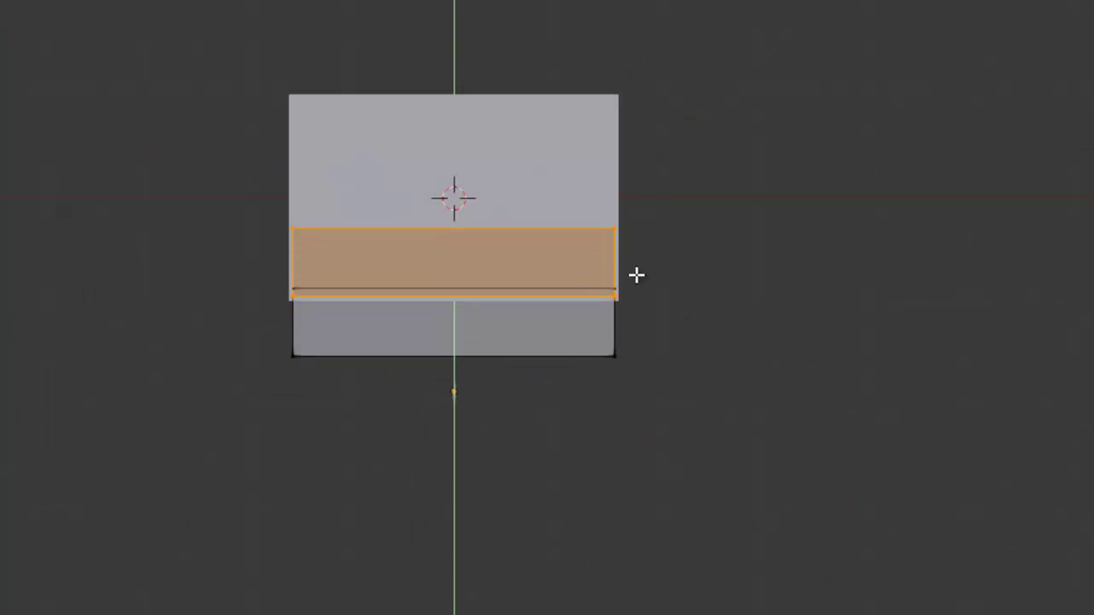
{"action": "left_click", "coordinate": [633, 296]}
Step: Extend the right end of the top slab along X slightly past the side of the box
{"action": "key", "text": "a"}
{"action": "right_click", "coordinate": [619, 299]}
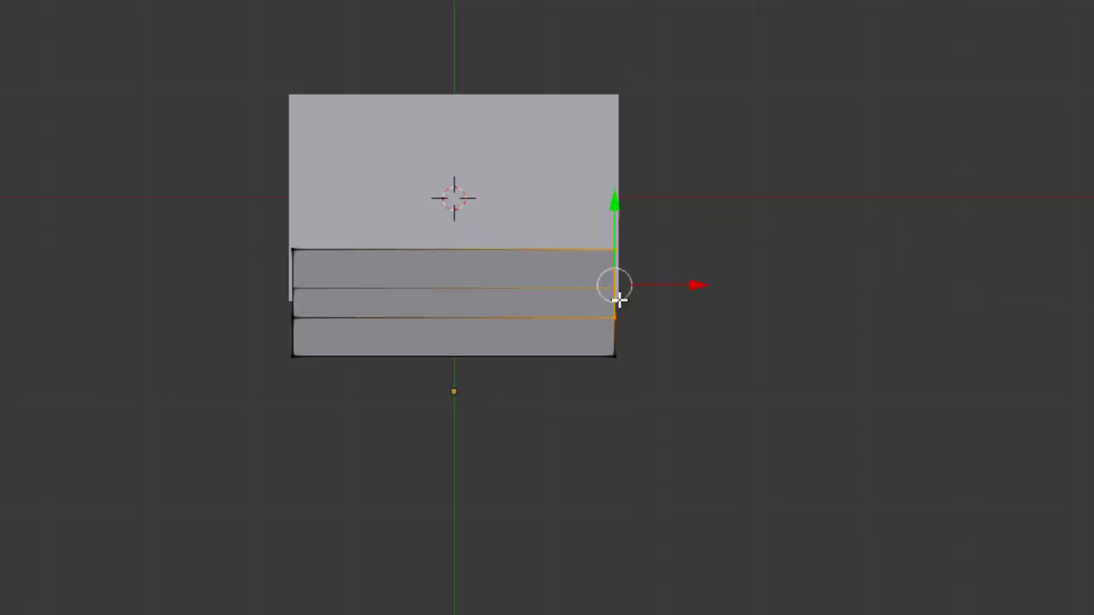
{"action": "middle_click_drag", "start_coordinate": [619, 299], "coordinate": [559, 320]}
{"action": "key", "text": "b"}
{"action": "middle_click_drag", "start_coordinate": [598, 393], "coordinate": [525, 439]}
{"action": "key", "text": "g"}
{"action": "key", "text": "y"}
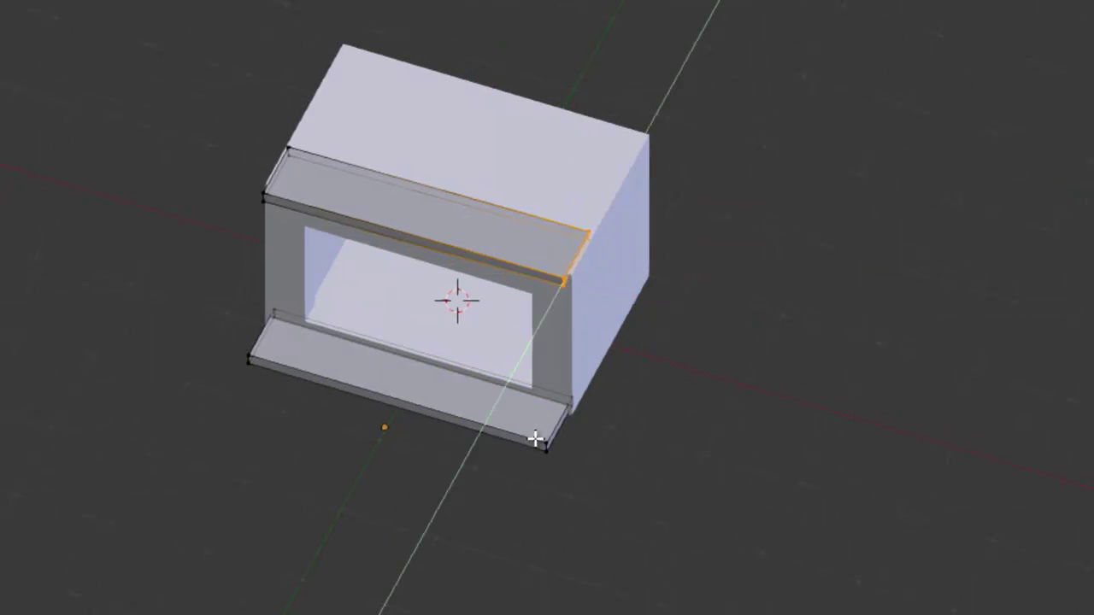
{"action": "key", "text": "x"}
{"action": "left_click", "coordinate": [538, 440]}
Step: Extend the left end of the top slab along X slightly past the side of the box
{"action": "right_click", "coordinate": [286, 176]}
{"action": "key", "text": "g"}
{"action": "key", "text": "x"}
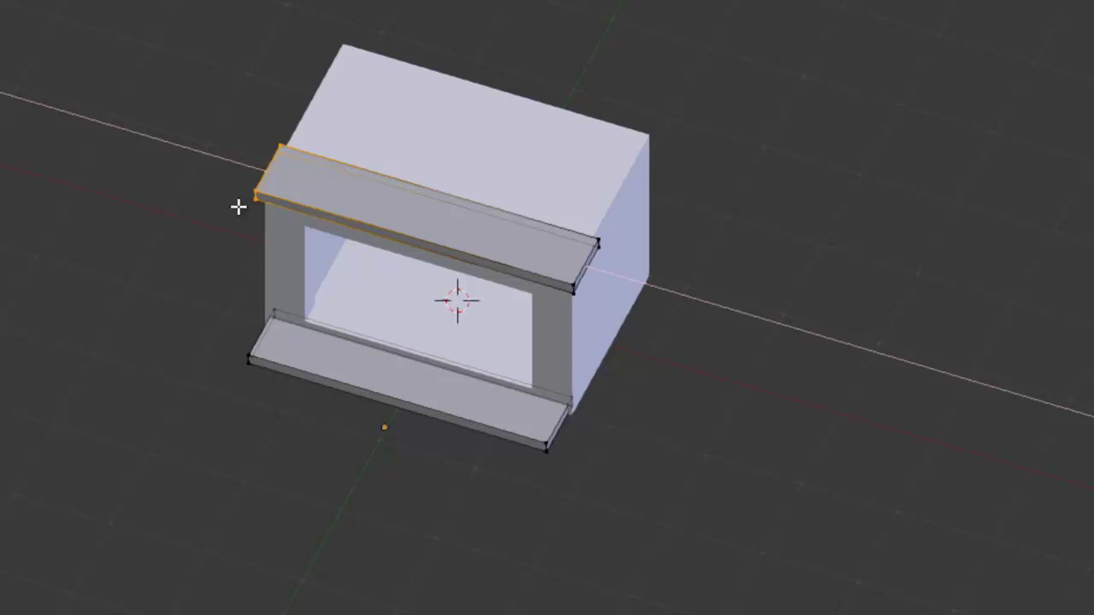
{"action": "left_click", "coordinate": [237, 206]}
{"action": "middle_click_drag", "start_coordinate": [237, 206], "coordinate": [176, 182]}
Step: Move the back edge of the top slab along Y to the rear of the box to cover its top
{"action": "key", "text": "KP_7"}
{"action": "key", "text": "a"}
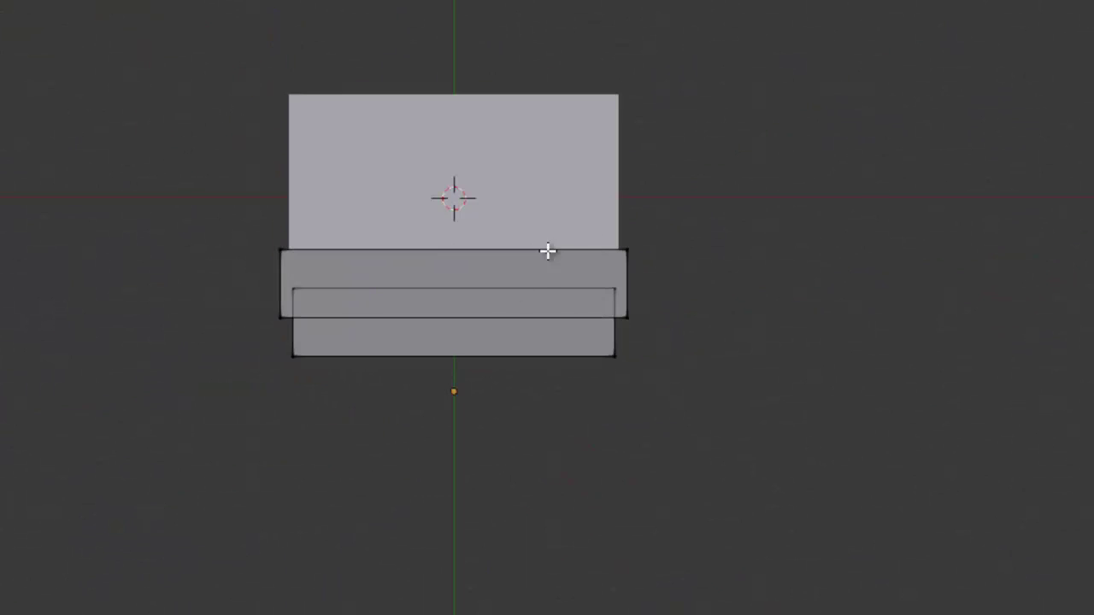
{"action": "key", "text": "b"}
{"action": "left_click_drag", "start_coordinate": [659, 211], "coordinate": [247, 260]}
{"action": "key", "text": "g"}
{"action": "key", "text": "y"}
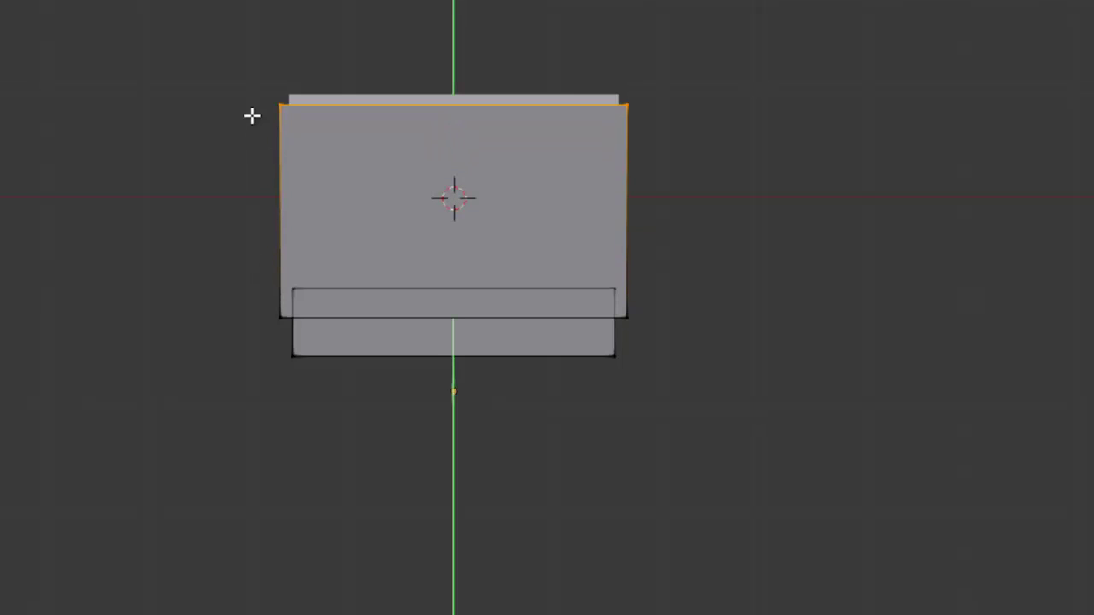
{"action": "left_click", "coordinate": [261, 105]}
Step: Select the vertices at the right end of the top slab and nudge them along X
{"action": "middle_click_drag", "start_coordinate": [359, 137], "coordinate": [483, 28]}
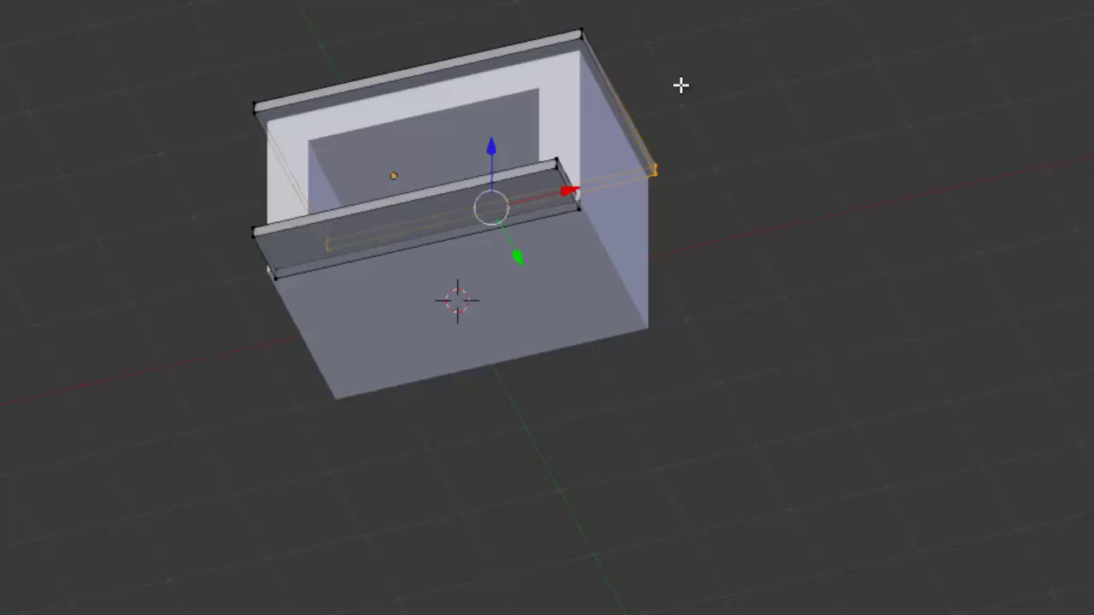
{"action": "middle_click_drag", "start_coordinate": [681, 85], "coordinate": [727, 59]}
{"action": "key", "text": "a"}
{"action": "key", "text": "b"}
{"action": "left_click_drag", "start_coordinate": [716, 29], "coordinate": [616, 320]}
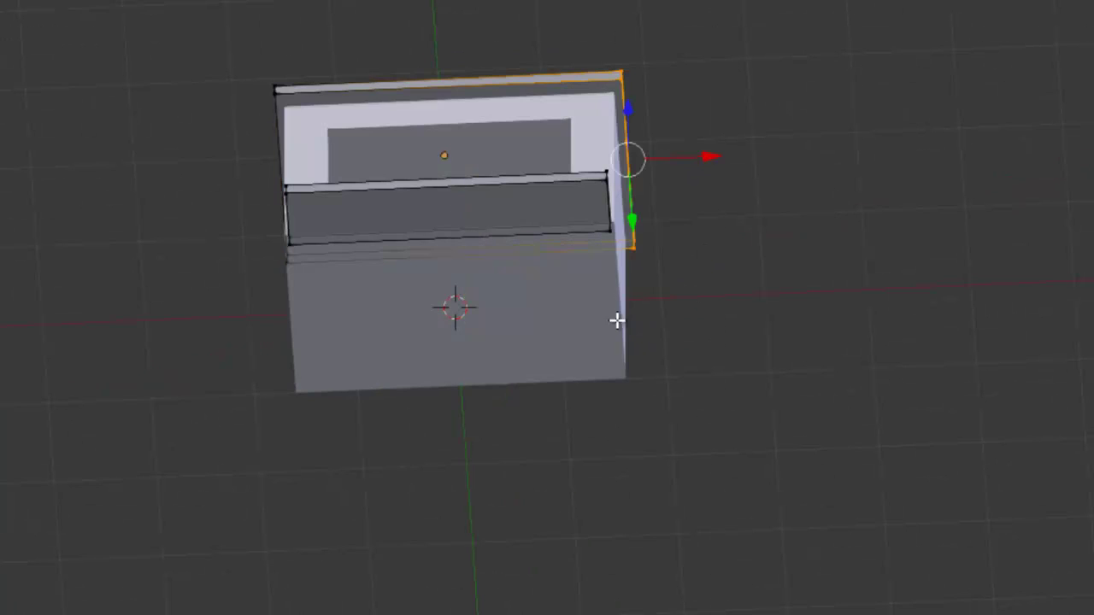
{"action": "key", "text": "g"}
{"action": "key", "text": "x"}
{"action": "left_click", "coordinate": [651, 120]}
Step: Add the left end to the selection and scale the whole top slab along X for a slight overhang on both sides
{"action": "key", "text": "b"}
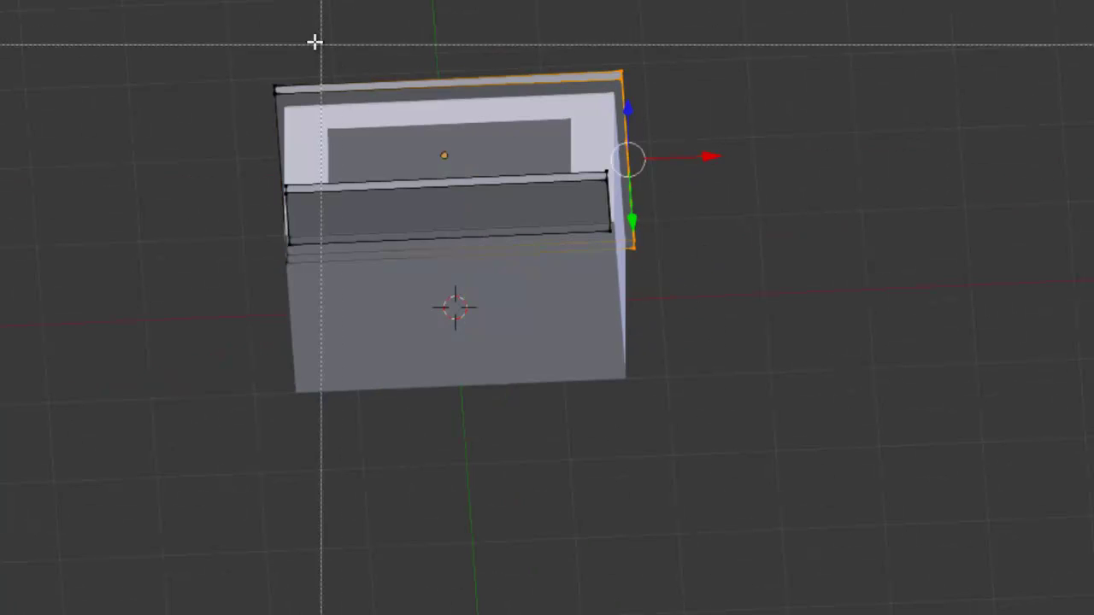
{"action": "left_click_drag", "start_coordinate": [316, 42], "coordinate": [247, 118]}
{"action": "middle_click_drag", "start_coordinate": [342, 147], "coordinate": [423, 195]}
{"action": "key", "text": "b"}
{"action": "left_click_drag", "start_coordinate": [225, 114], "coordinate": [175, 201]}
{"action": "middle_click_drag", "start_coordinate": [176, 202], "coordinate": [353, 243]}
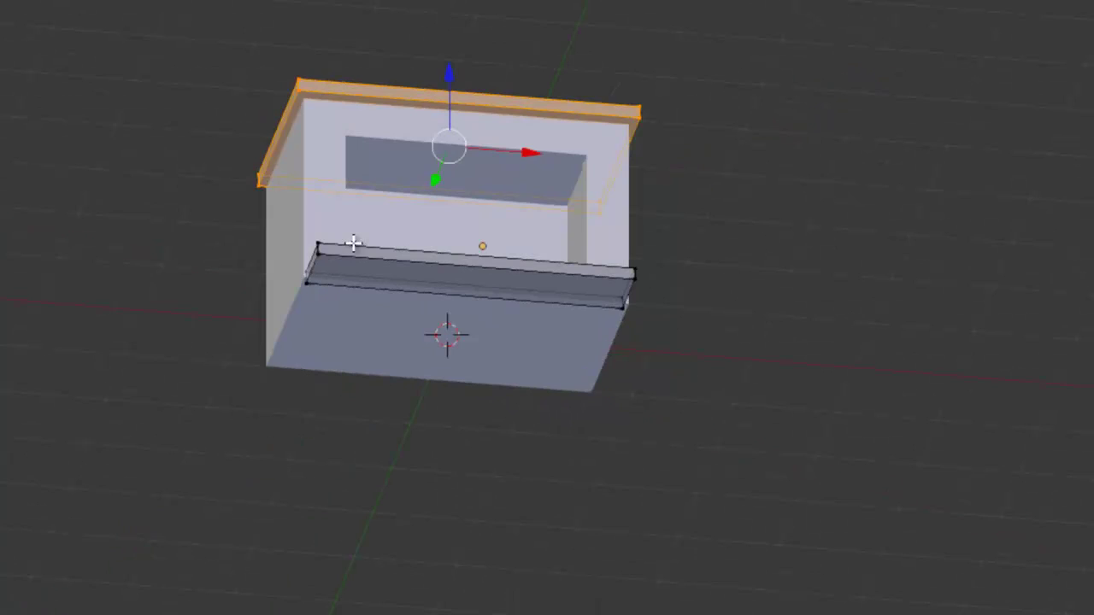
{"action": "key", "text": "s"}
{"action": "key", "text": "x"}
{"action": "left_click", "coordinate": [766, 338]}
{"action": "middle_click_drag", "start_coordinate": [765, 338], "coordinate": [398, 324]}
{"action": "key", "text": "s"}
{"action": "key", "text": "x"}
{"action": "left_click", "coordinate": [695, 425]}
{"action": "key", "text": "Tab"}
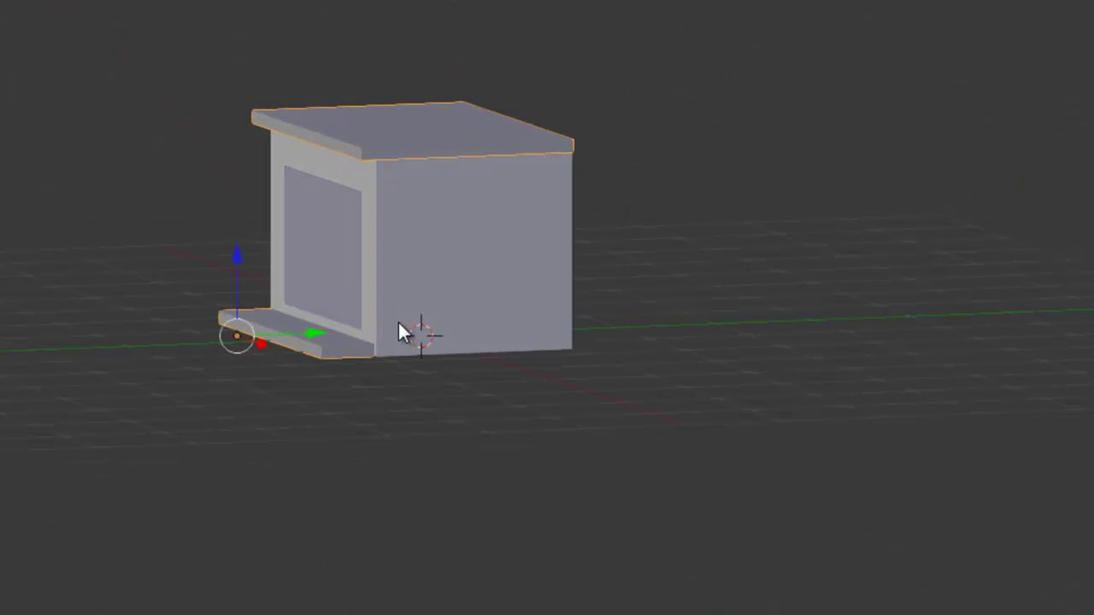
Step: Give the shelf and hearth object a new material named Fireplace_shelf
{"action": "right_click", "coordinate": [398, 322]}
{"action": "right_click", "coordinate": [300, 335]}
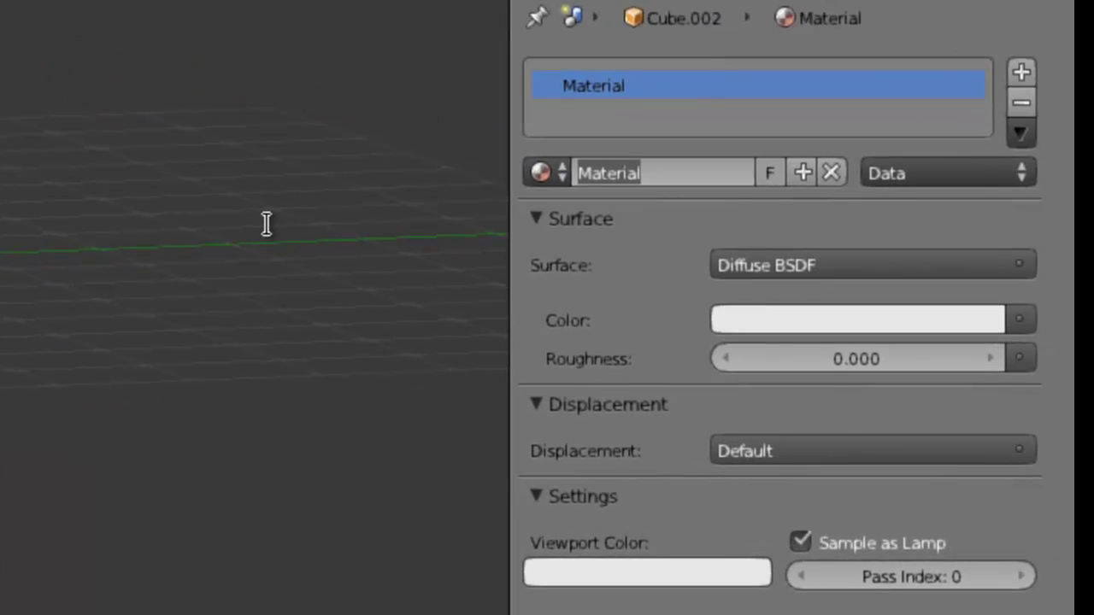
{"action": "type", "text": "Fireplace"}
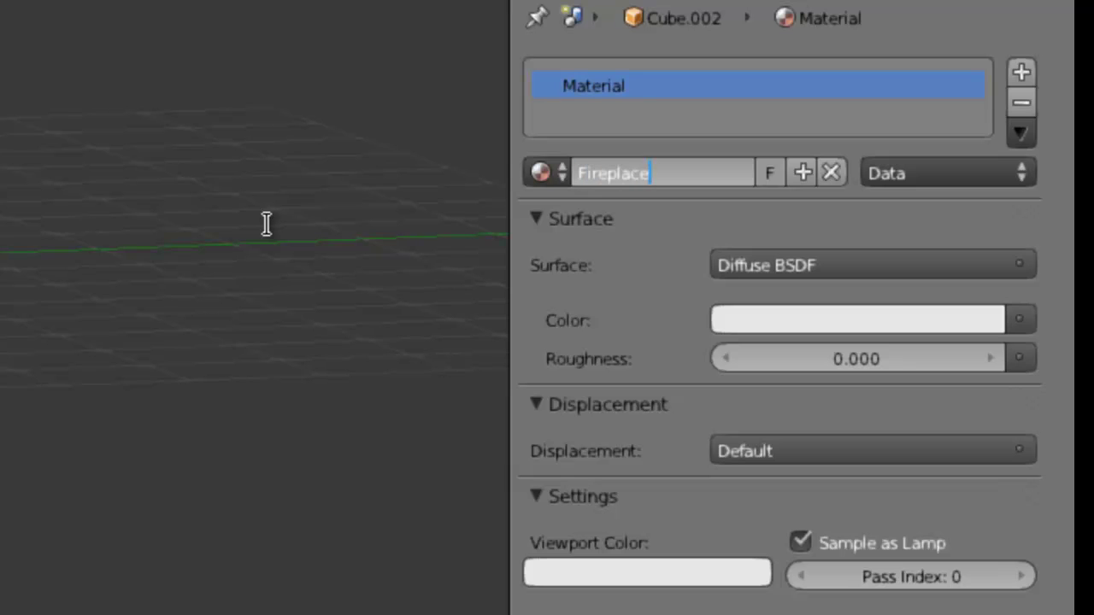
{"action": "type", "text": "_shelf"}
{"action": "key", "text": "Return"}
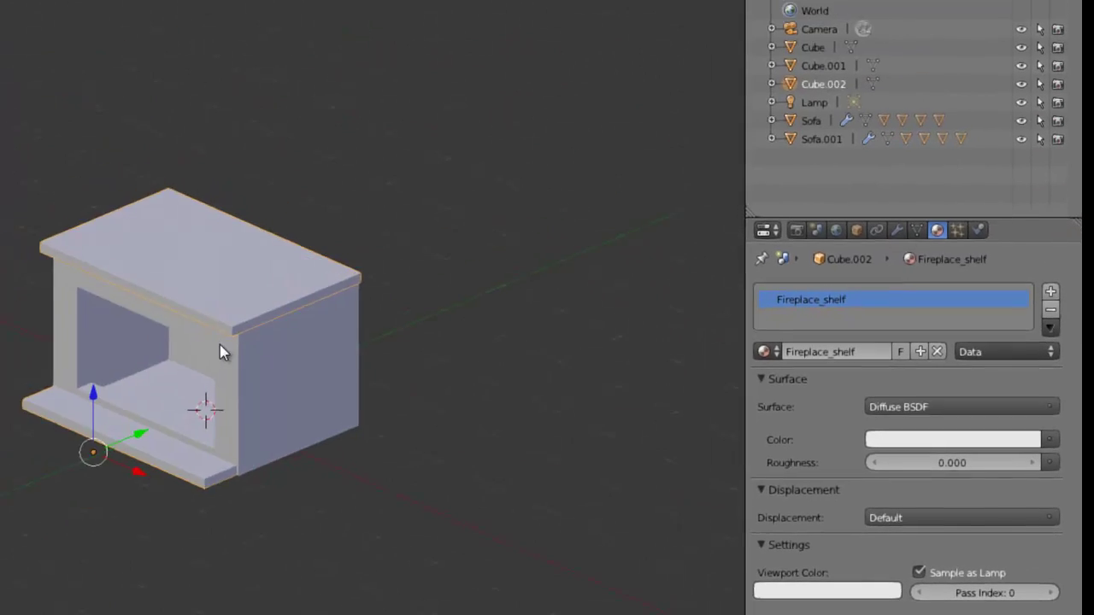
Step: Deselect everything and add an open-ended cylinder mesh at the 3D cursor inside the fireplace
{"action": "middle_click_drag", "start_coordinate": [220, 349], "coordinate": [242, 336]}
{"action": "right_click", "coordinate": [307, 368]}
{"action": "middle_click_drag", "start_coordinate": [342, 367], "coordinate": [333, 414]}
{"action": "key", "text": "a"}
{"action": "key", "text": "shift+a"}
{"action": "mouse_move", "coordinate": [332, 416]}
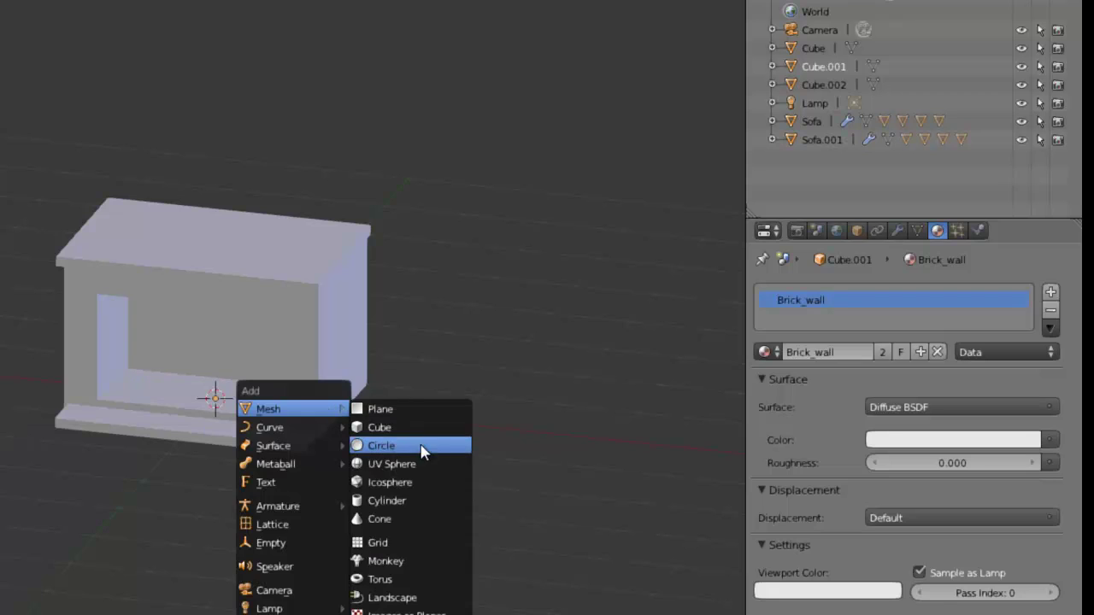
{"action": "left_click", "coordinate": [386, 505]}
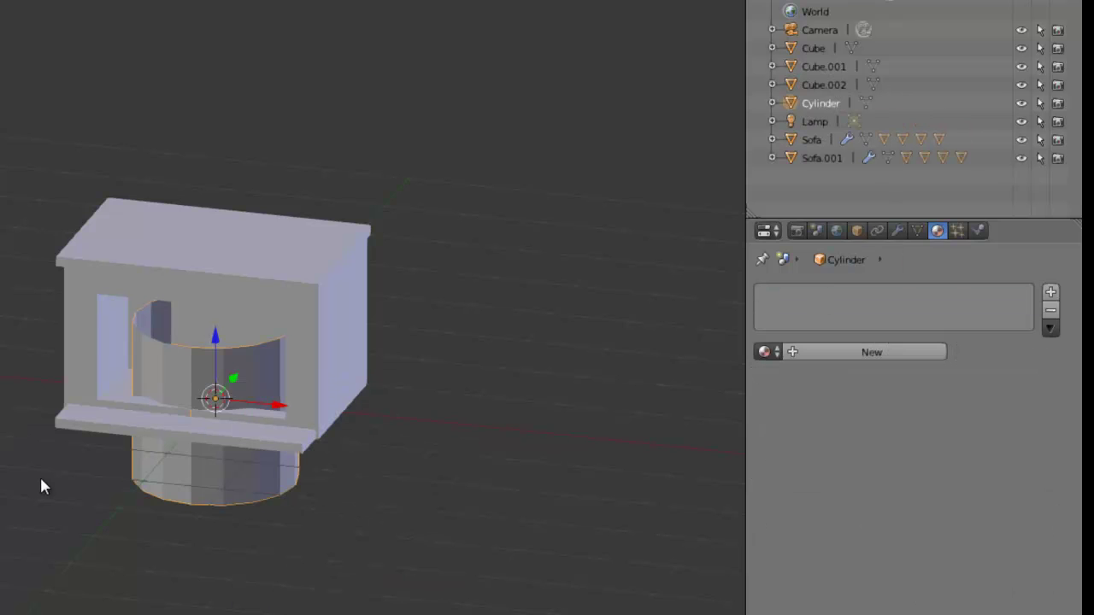
{"action": "key", "text": "shift+space"}
{"action": "key", "text": "shift+space"}
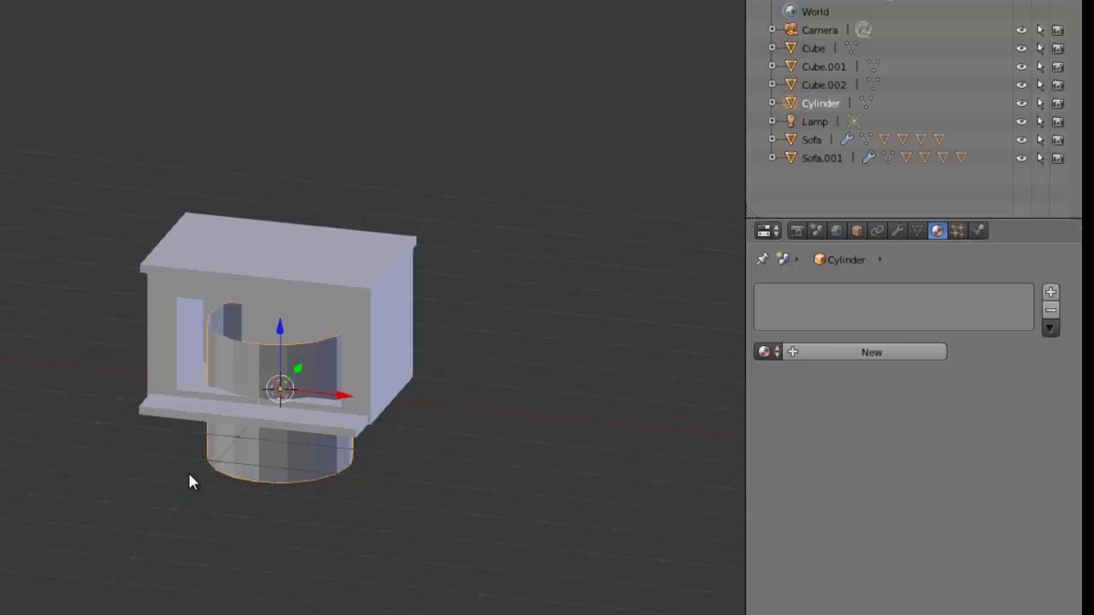
Step: Move the cylinder up along Z above the top shelf and open its mesh for editing
{"action": "key", "text": "KP_1"}
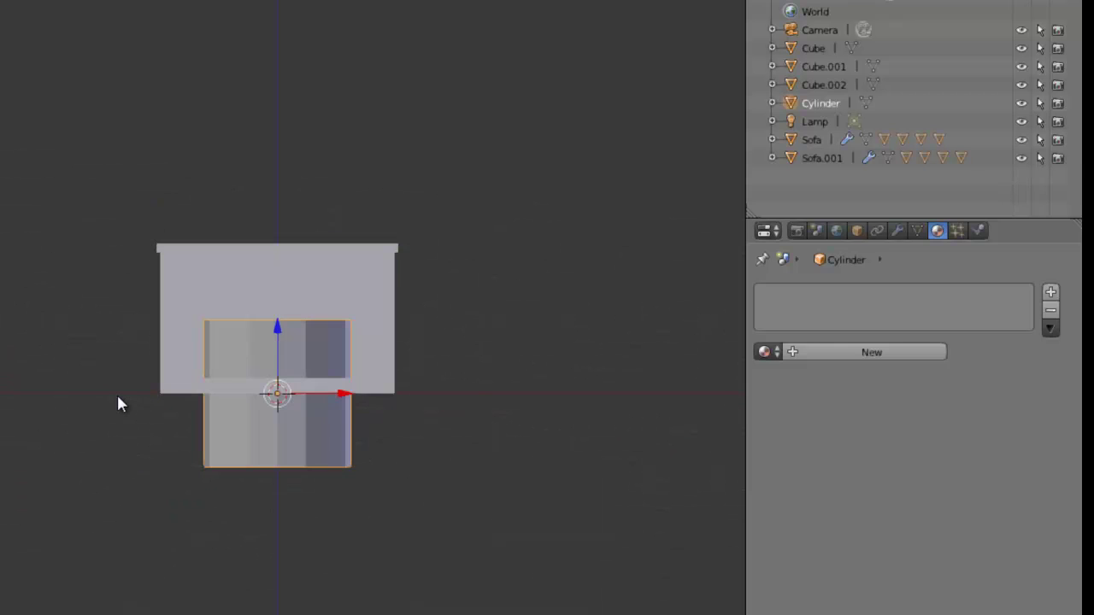
{"action": "key", "text": "g"}
{"action": "key", "text": "z"}
{"action": "middle_click_drag", "start_coordinate": [596, 331], "coordinate": [528, 430]}
{"action": "key", "text": "Tab"}
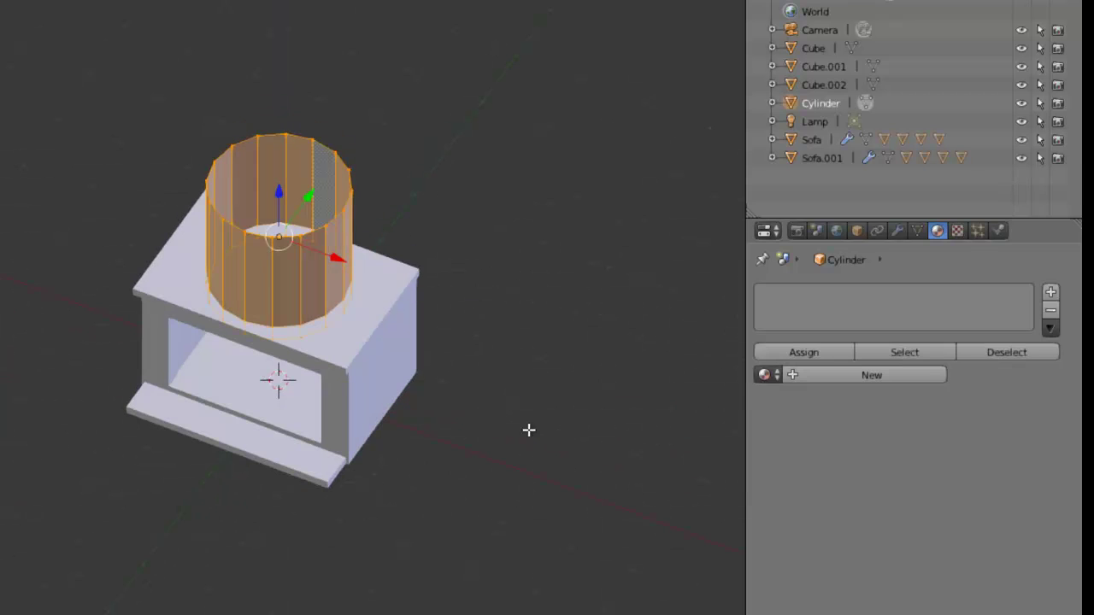
Step: Scale the cylinder narrower in X and Y only and raise its top ring along Z to form a tall chimney pipe
{"action": "key", "text": "shift+z"}
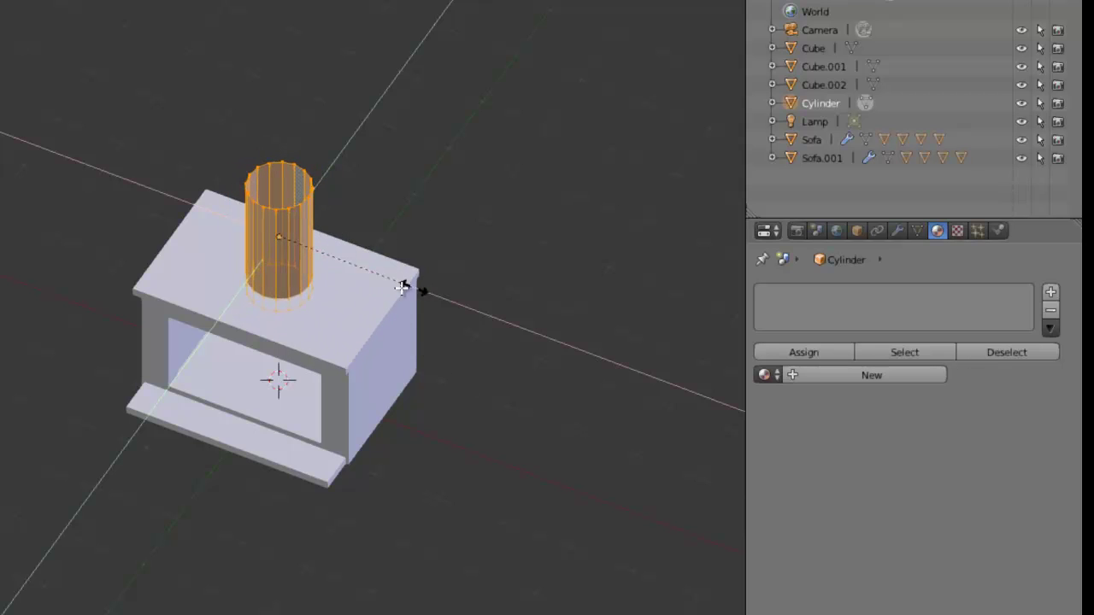
{"action": "left_click", "coordinate": [363, 268]}
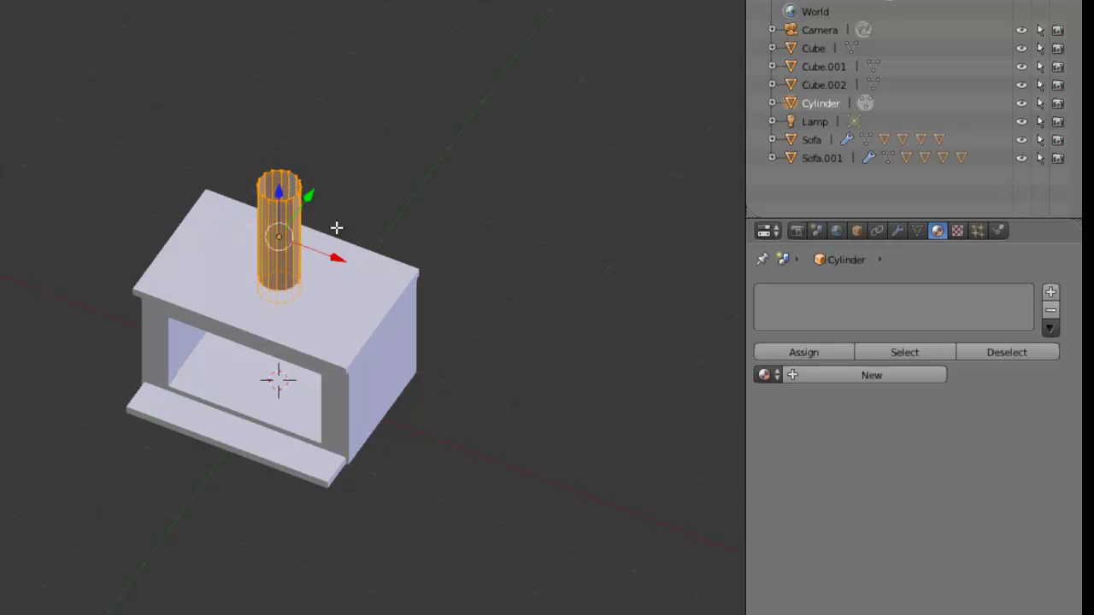
{"action": "key", "text": "a"}
{"action": "key", "text": "b"}
{"action": "left_click_drag", "start_coordinate": [321, 139], "coordinate": [246, 208]}
{"action": "key", "text": "KP_1"}
{"action": "key", "text": "g"}
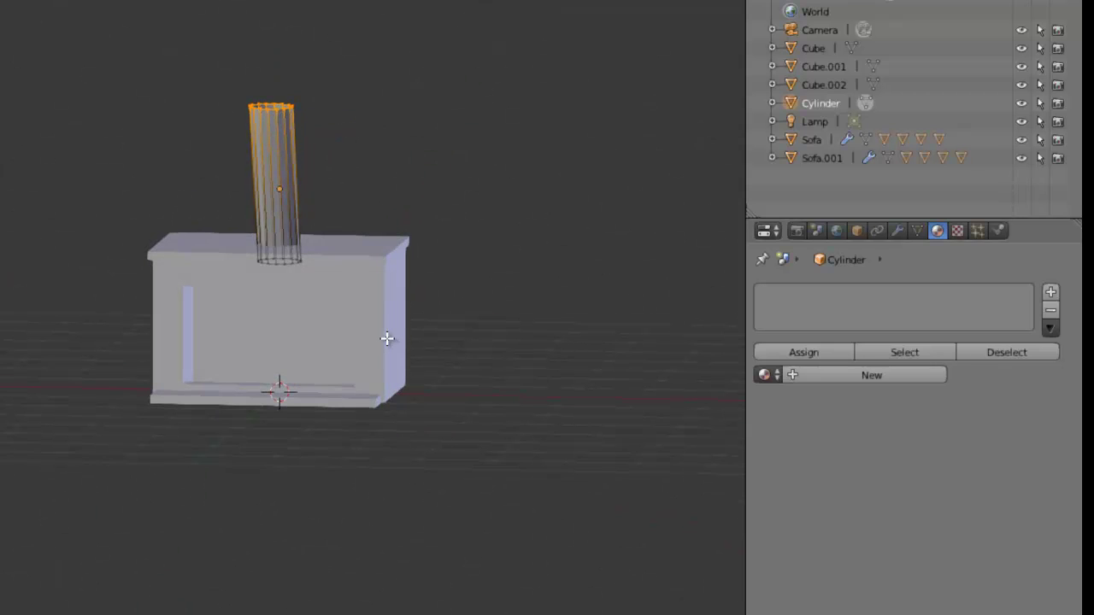
{"action": "key", "text": "z"}
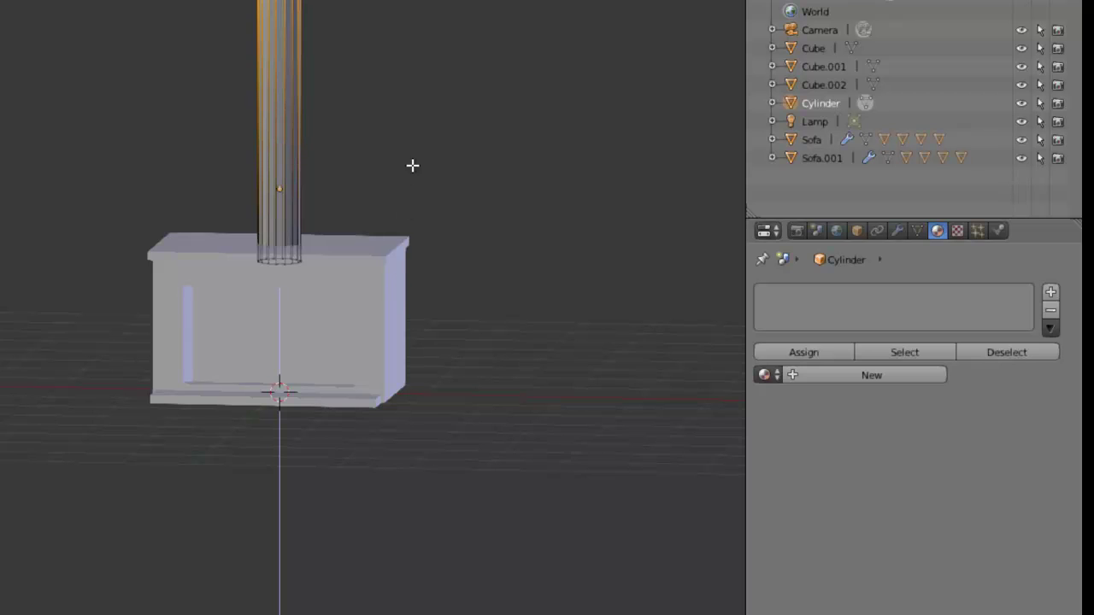
{"action": "left_click", "coordinate": [419, 179]}
Step: Leave mesh editing, shade the pipe smooth and assign it the existing Glossy_metal material
{"action": "middle_click_drag", "start_coordinate": [425, 193], "coordinate": [280, 232]}
{"action": "key", "text": "Tab"}
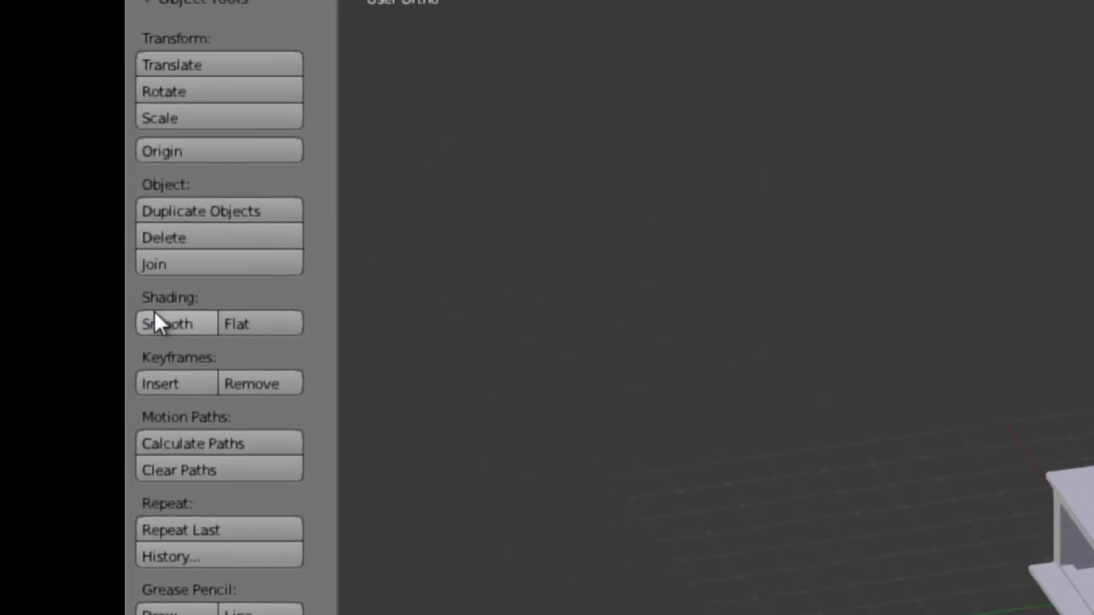
{"action": "left_click", "coordinate": [163, 323]}
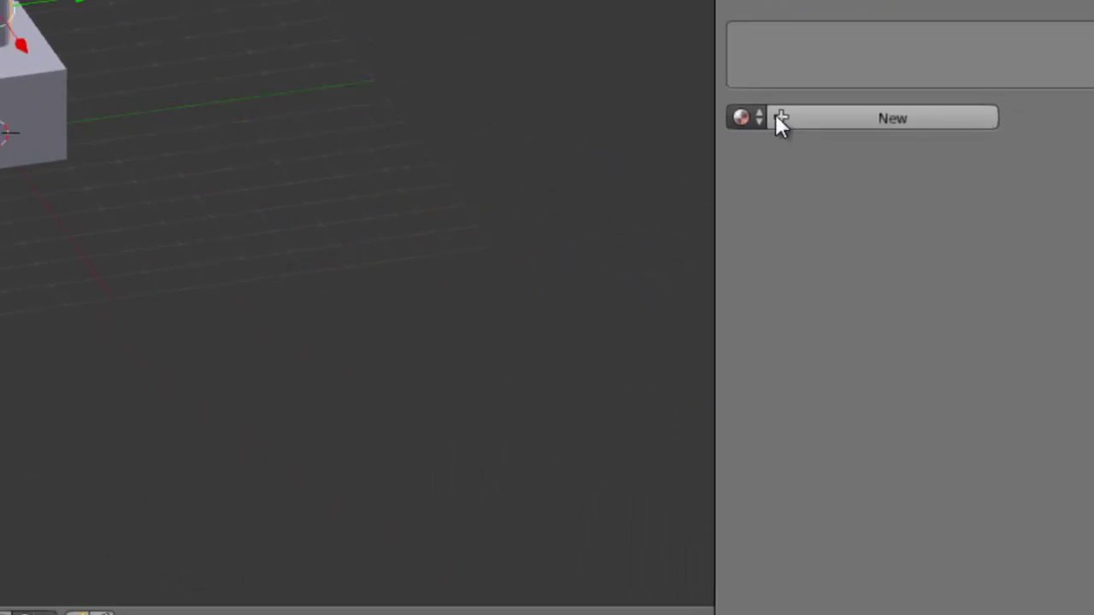
{"action": "left_click", "coordinate": [759, 115]}
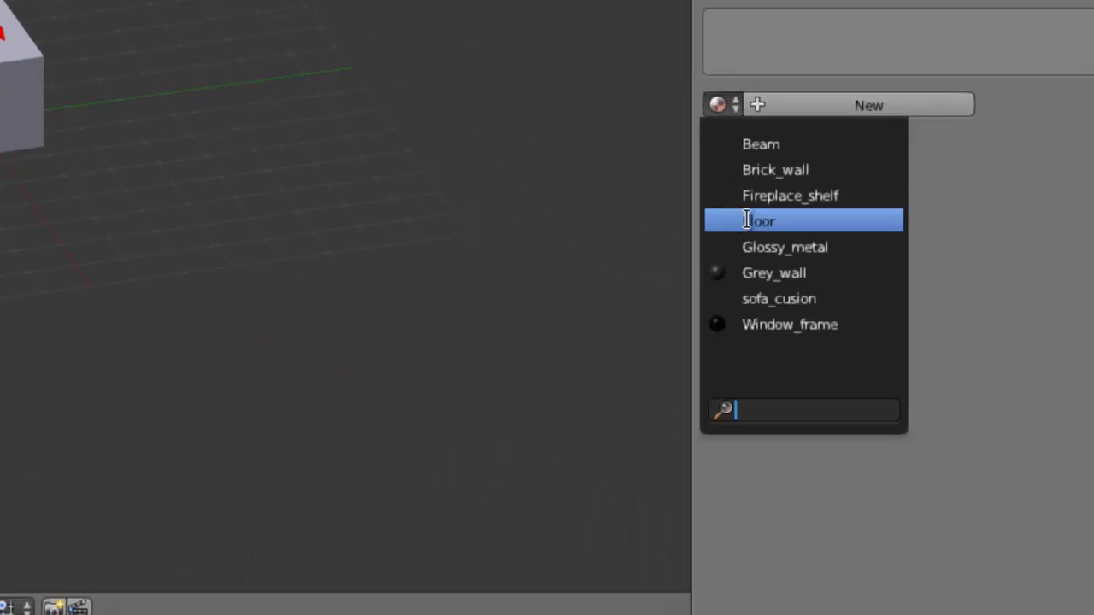
{"action": "left_click", "coordinate": [752, 247]}
Step: Rename the chimney pipe object as Fireplace.tube
{"action": "scroll", "coordinate": [285, 39], "scroll_direction": "up", "scroll_amount": 5}
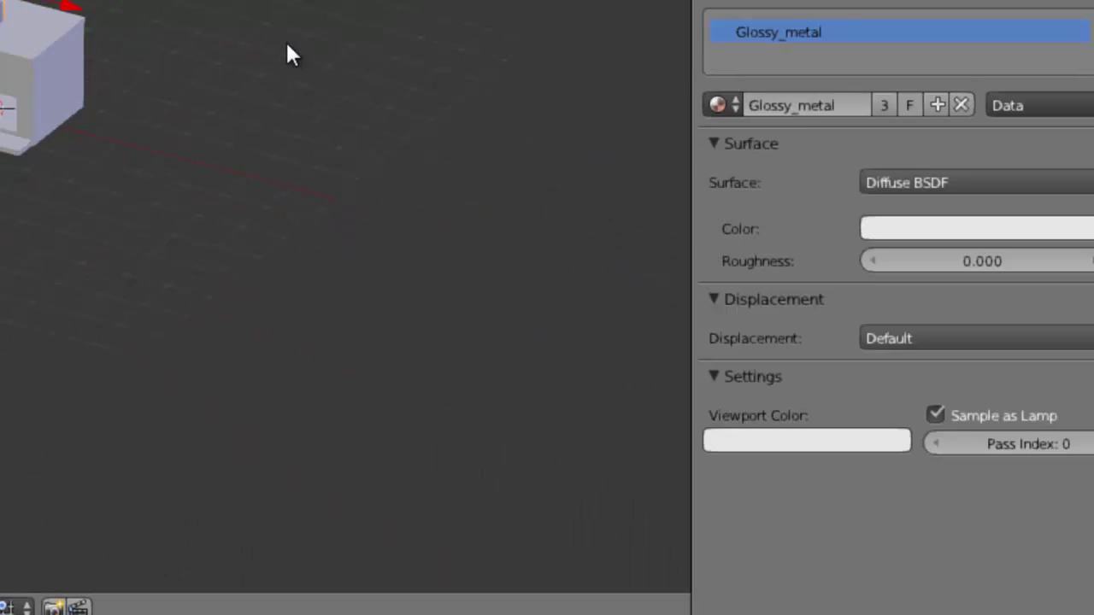
{"action": "key", "text": "n"}
{"action": "left_click", "coordinate": [537, 340]}
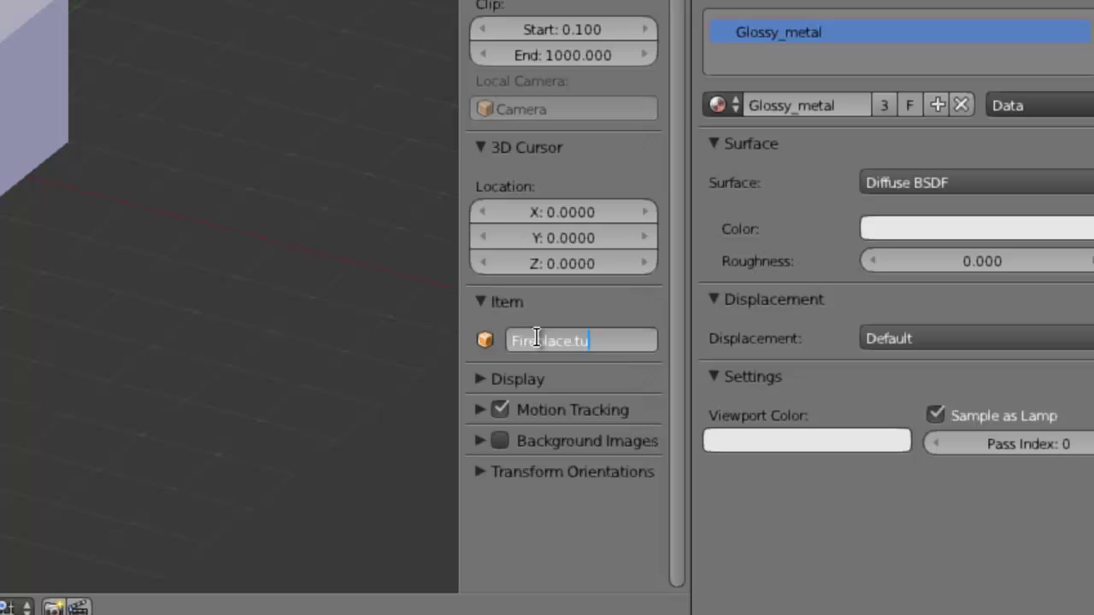
{"action": "key", "text": "Return"}
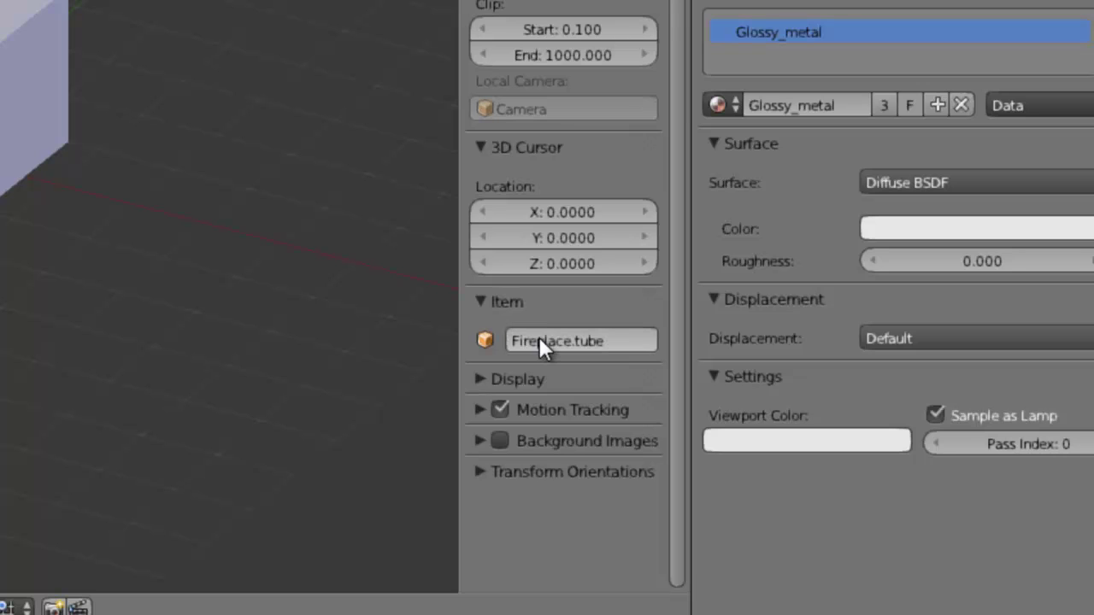
Step: Rename the shelf and hearth object as Fireplace.Shelf
{"action": "right_click", "coordinate": [67, 82]}
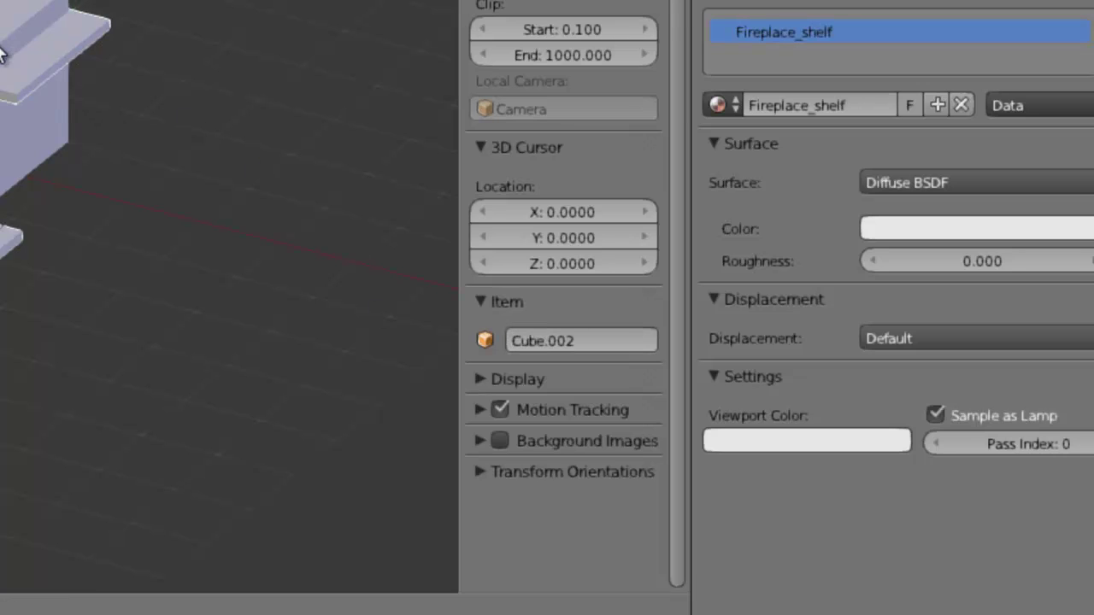
{"action": "left_click", "coordinate": [625, 335]}
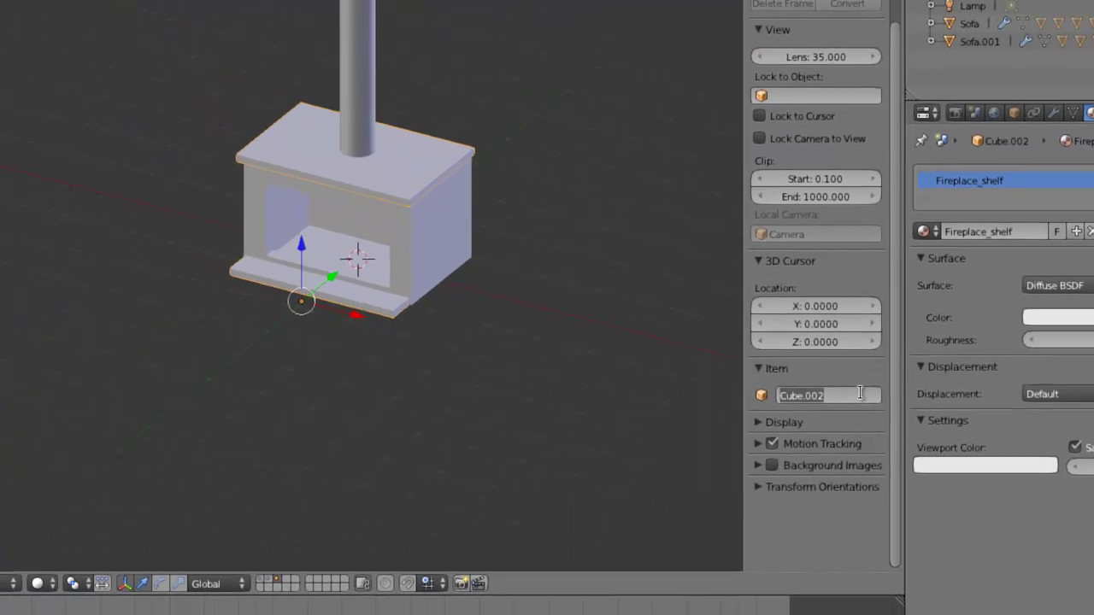
{"action": "type", "text": "Fireplace.Shelf"}
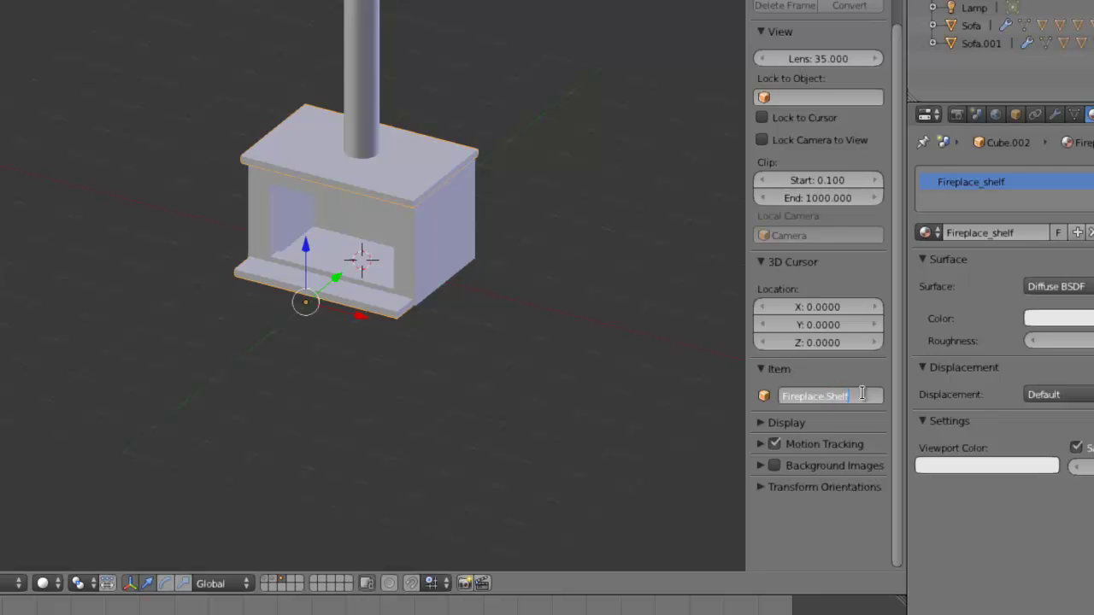
{"action": "key", "text": "Return"}
Step: Rename the brick body object as Fireplace
{"action": "right_click", "coordinate": [384, 290]}
{"action": "left_click", "coordinate": [815, 394]}
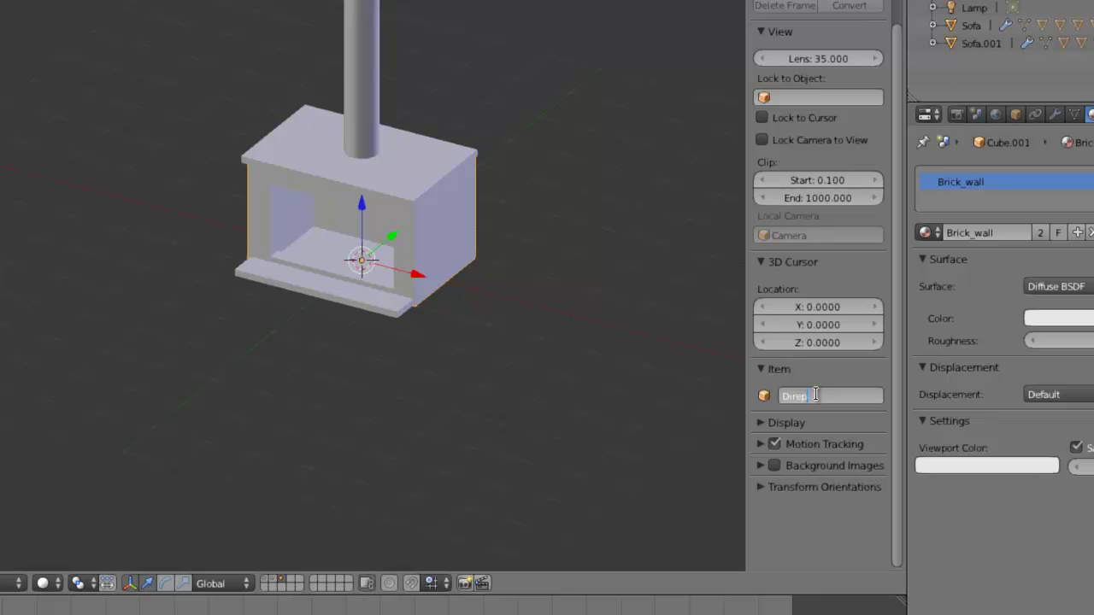
{"action": "type", "text": "Fireplace"}
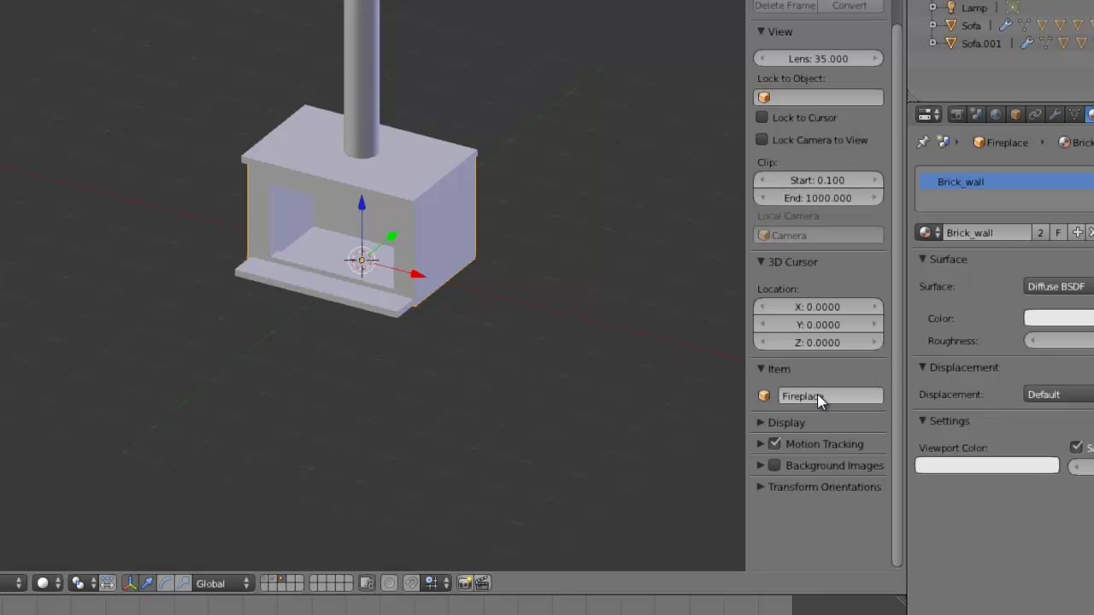
{"action": "key", "text": "Return"}
Step: Parent Fireplace.Shelf and Fireplace.tube to the Fireplace body and check the hierarchy in the object list
{"action": "right_click", "coordinate": [381, 147]}
{"action": "key", "text": "z"}
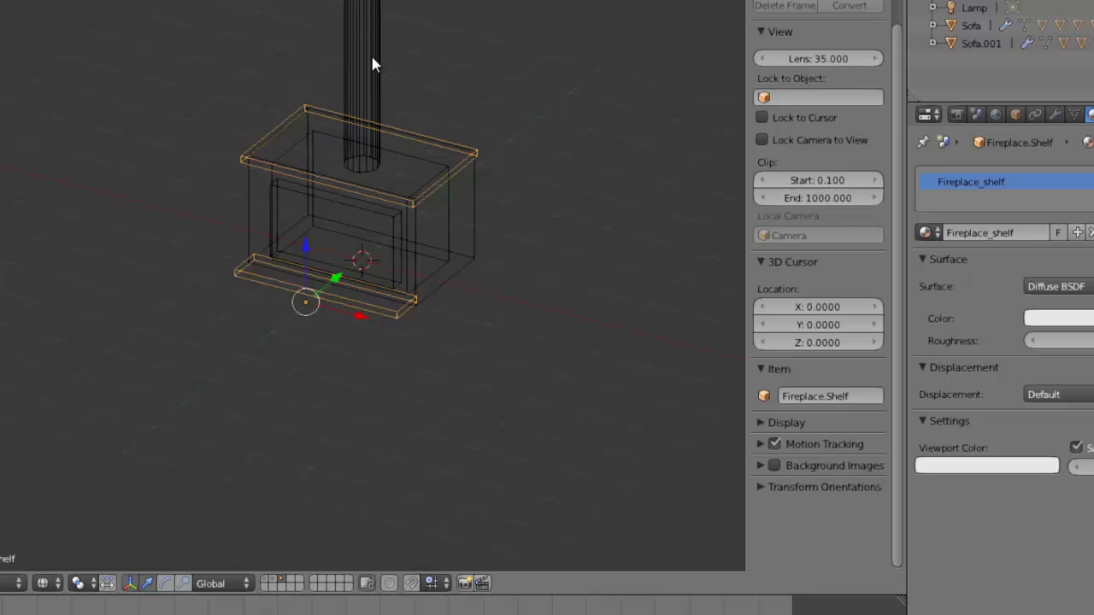
{"action": "right_click", "coordinate": [370, 55], "text": "shift"}
{"action": "scroll", "coordinate": [345, 197], "scroll_direction": "up", "scroll_amount": 1}
{"action": "scroll", "coordinate": [345, 198], "scroll_direction": "up", "scroll_amount": 2}
{"action": "middle_click_drag", "start_coordinate": [258, 157], "coordinate": [215, 152]}
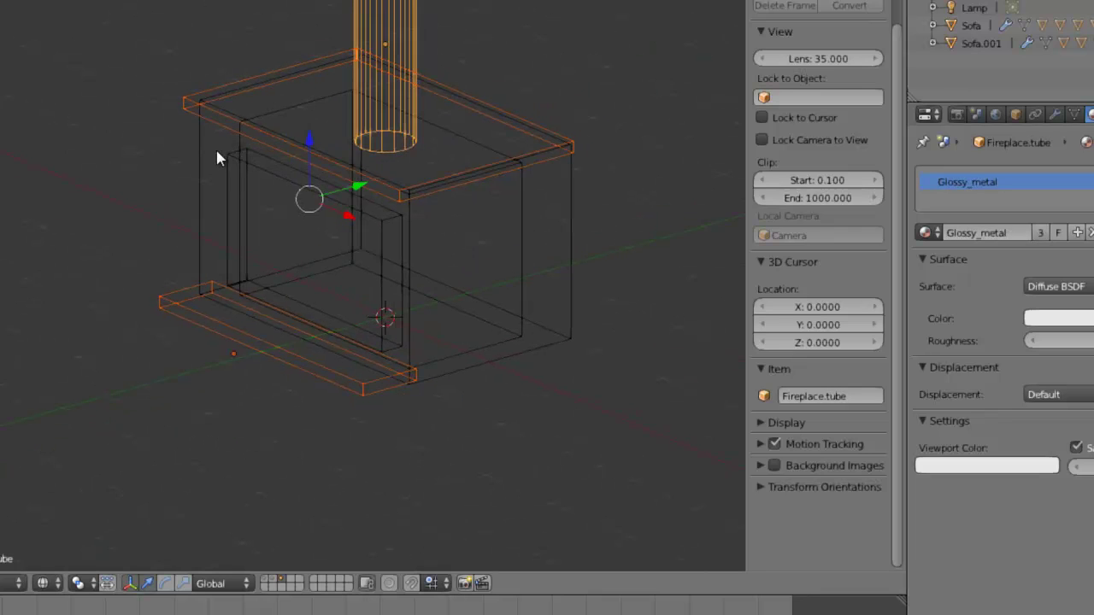
{"action": "middle_click_drag", "start_coordinate": [299, 229], "coordinate": [283, 175]}
{"action": "key", "text": "z"}
{"action": "right_click", "coordinate": [554, 207], "text": "shift"}
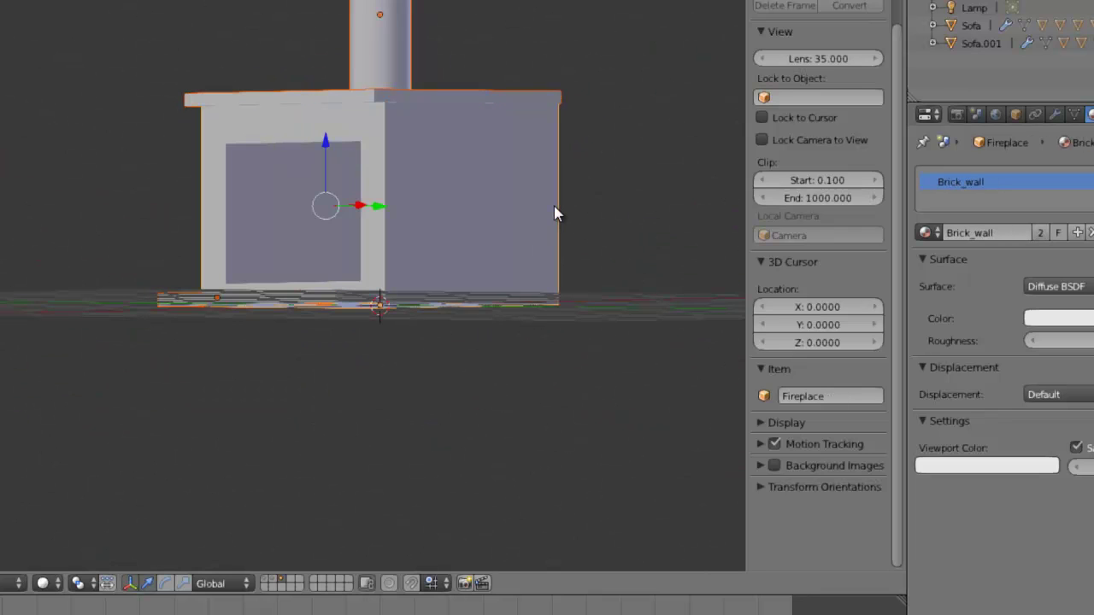
{"action": "key", "text": "ctrl+p"}
{"action": "left_click", "coordinate": [554, 207]}
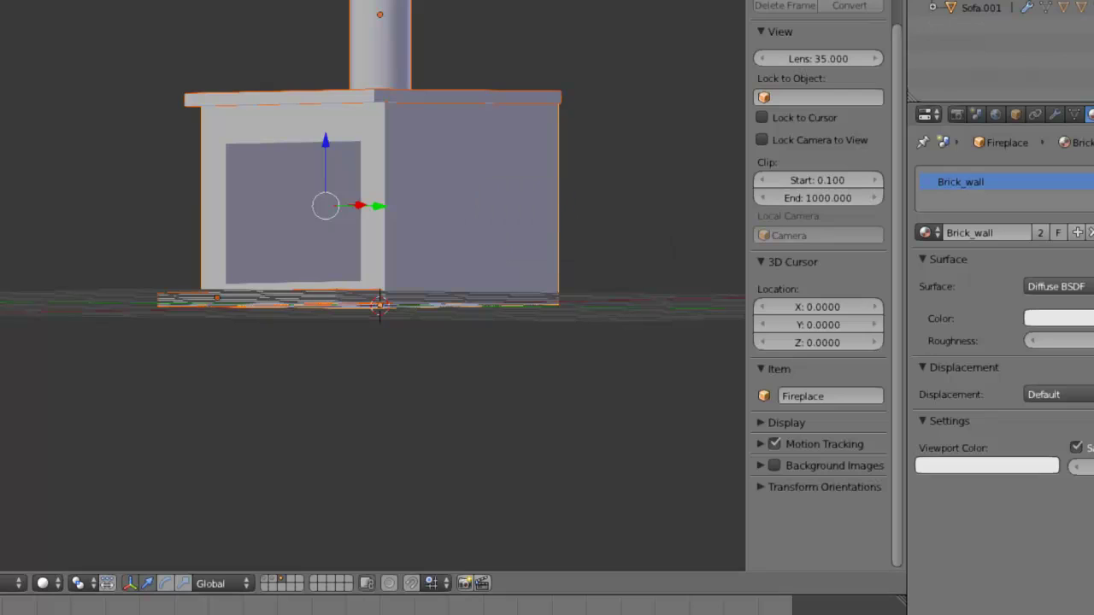
{"action": "scroll", "coordinate": [991, 35], "scroll_direction": "up", "scroll_amount": 2}
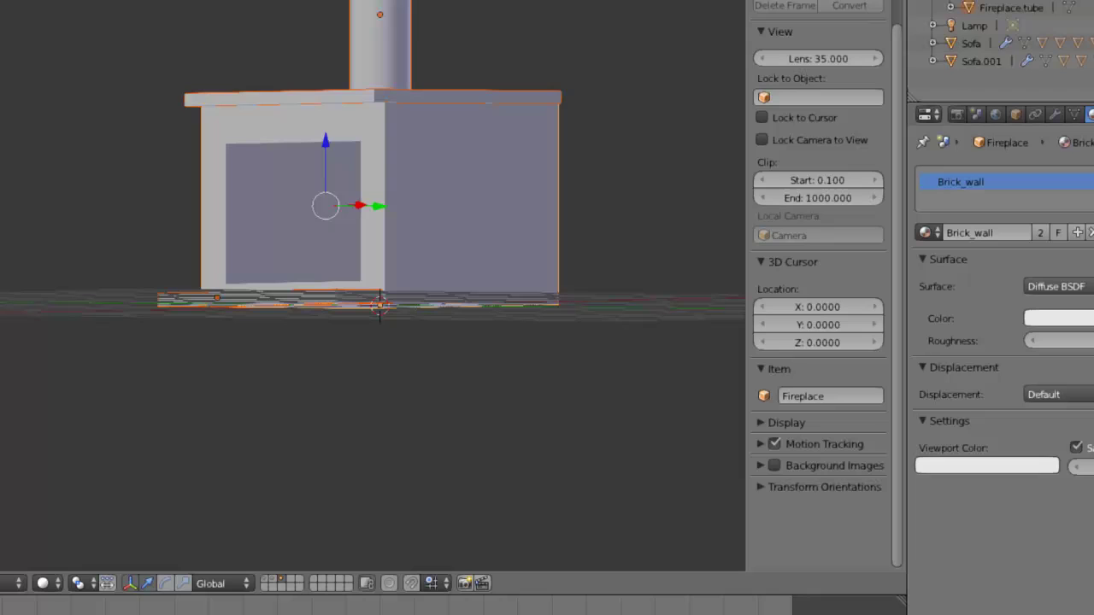
{"action": "scroll", "coordinate": [991, 34], "scroll_direction": "down", "scroll_amount": 2}
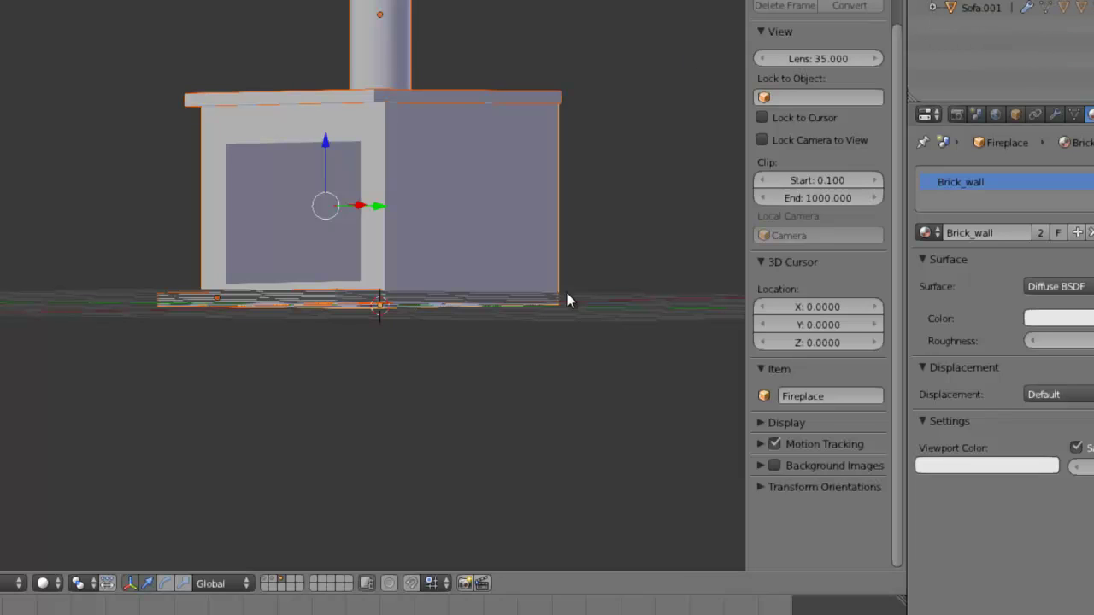
Step: Save the scene over the existing file
{"action": "middle_click_drag", "start_coordinate": [566, 298], "coordinate": [550, 221]}
{"action": "key", "text": "ctrl+s"}
{"action": "left_click", "coordinate": [617, 369]}
{"action": "scroll", "coordinate": [550, 220], "scroll_direction": "down", "scroll_amount": 3}
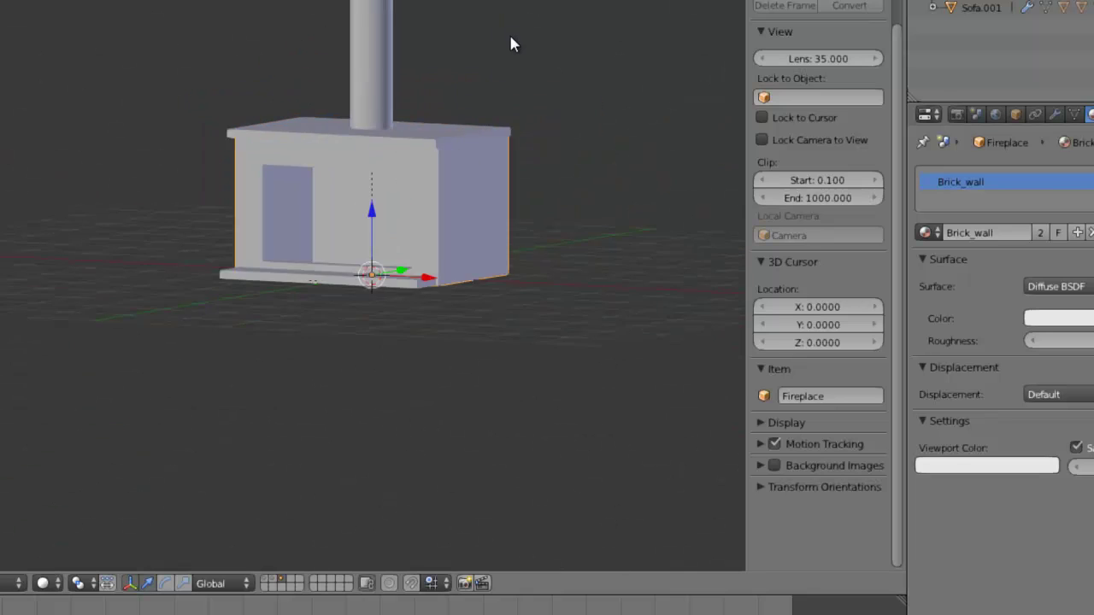
Step: Select all the fireplace parts, move them to the first layer and show that layer with the room
{"action": "key", "text": "a"}
{"action": "key", "text": "b"}
{"action": "left_click_drag", "start_coordinate": [506, 3], "coordinate": [345, 267]}
{"action": "middle_click_drag", "start_coordinate": [406, 201], "coordinate": [346, 295]}
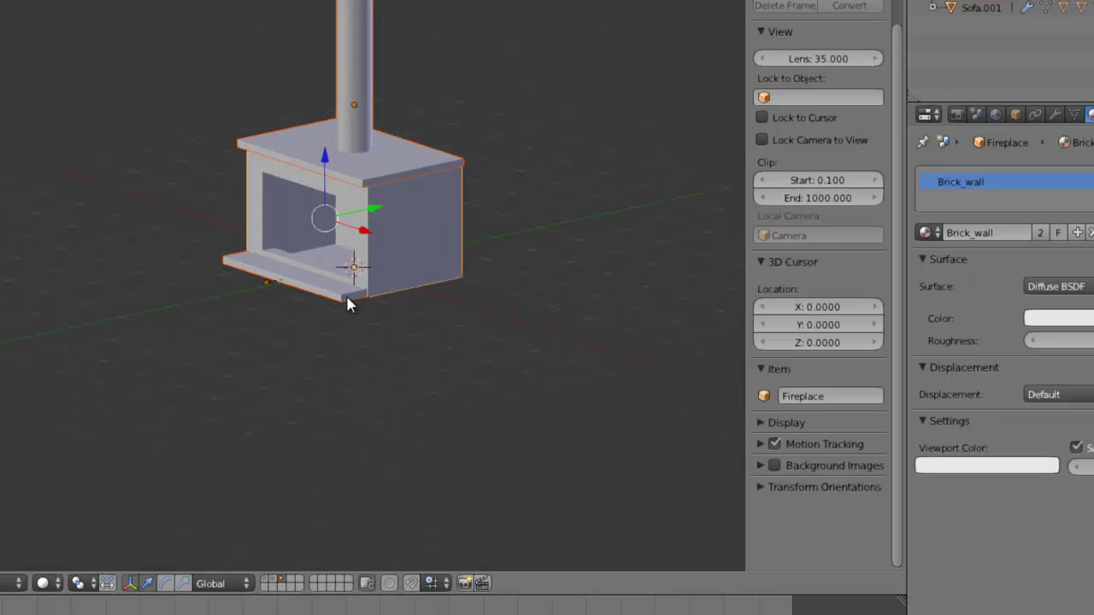
{"action": "key", "text": "m"}
{"action": "left_click", "coordinate": [488, 329]}
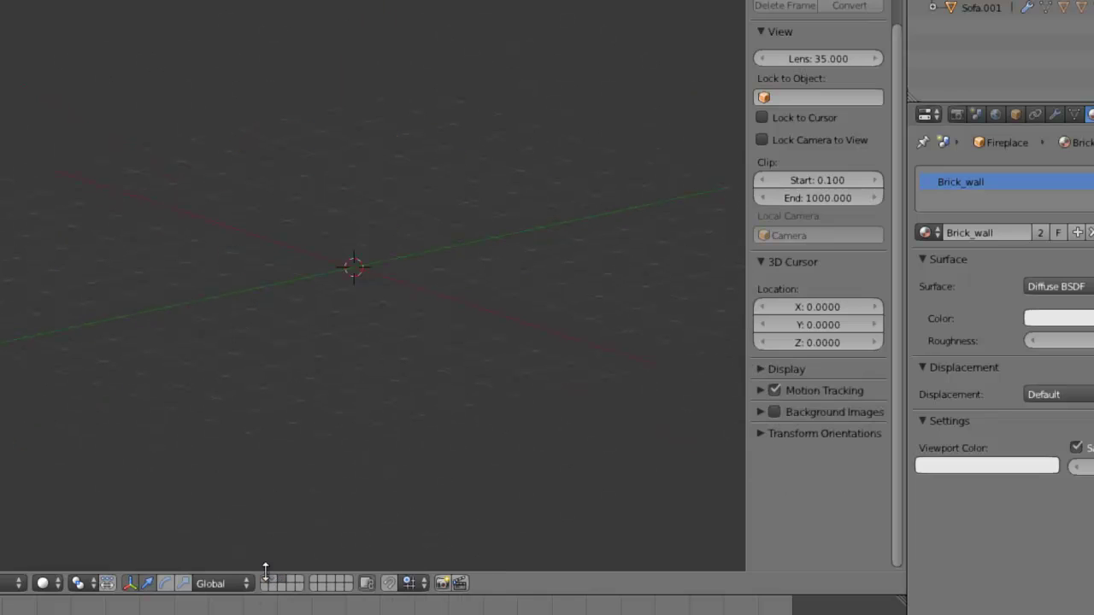
{"action": "left_click", "coordinate": [266, 581]}
Step: Scale the fireplace parts together to suit the size of the room
{"action": "middle_click_drag", "start_coordinate": [349, 327], "coordinate": [536, 330]}
{"action": "key", "text": "s"}
{"action": "left_click", "coordinate": [417, 256]}
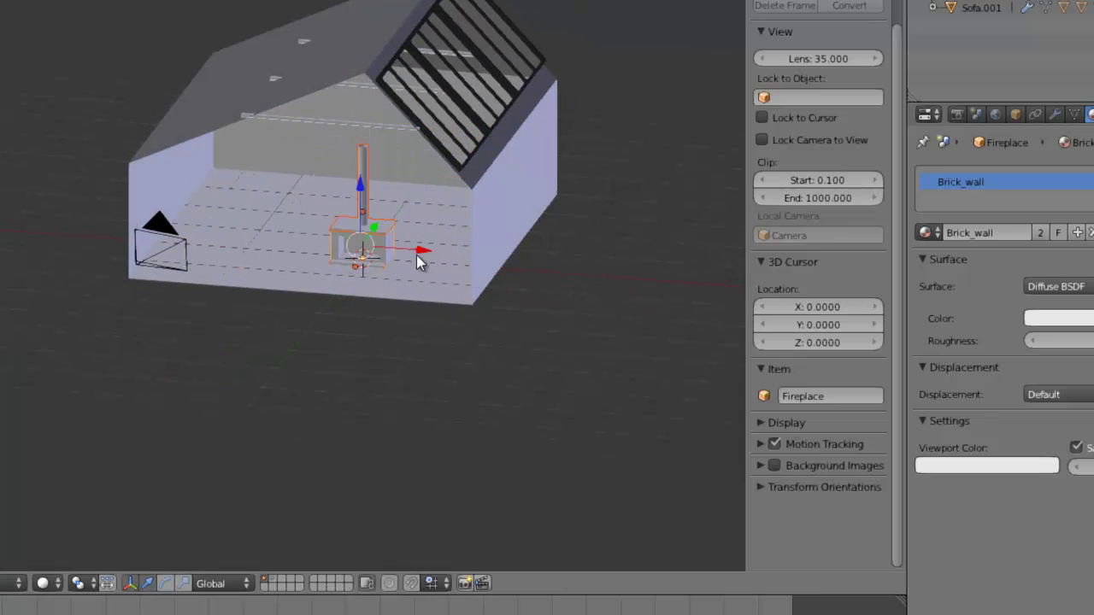
Step: Look through the camera with the sofa layer also shown and move the fireplace along Y toward the back wall
{"action": "middle_click_drag", "start_coordinate": [429, 270], "coordinate": [403, 313]}
{"action": "key", "text": "KP_0"}
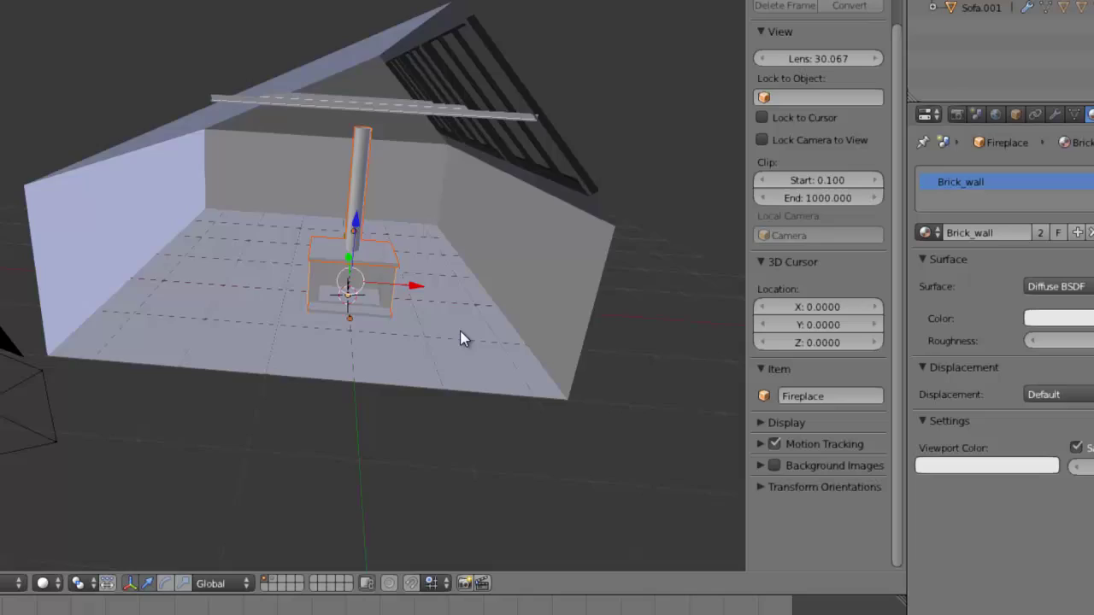
{"action": "left_click", "coordinate": [274, 579], "text": "shift"}
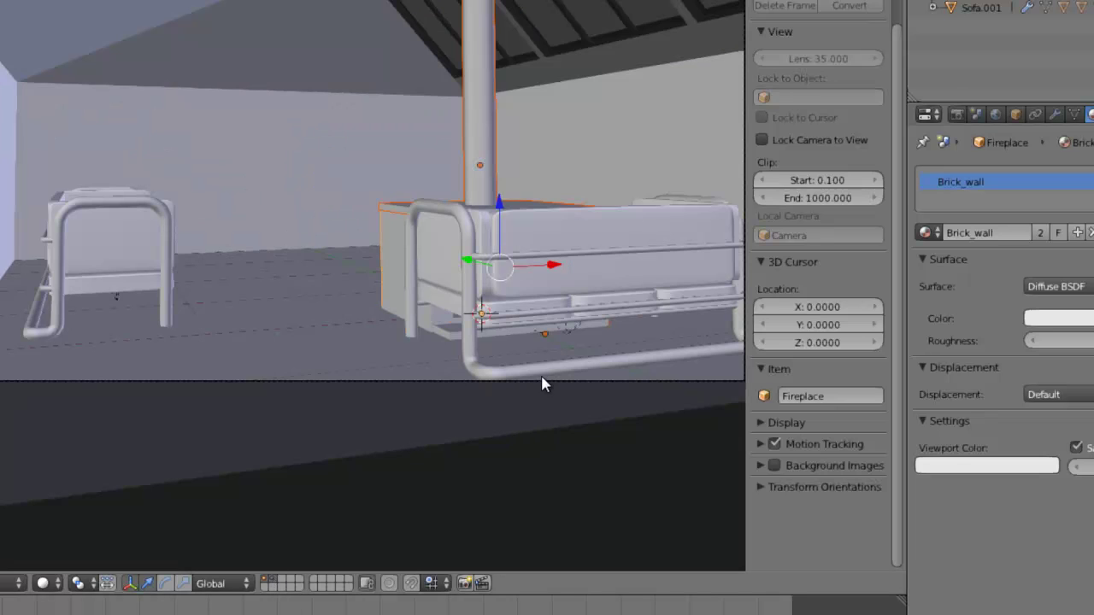
{"action": "key", "text": "g"}
{"action": "key", "text": "y"}
{"action": "left_click", "coordinate": [376, 301]}
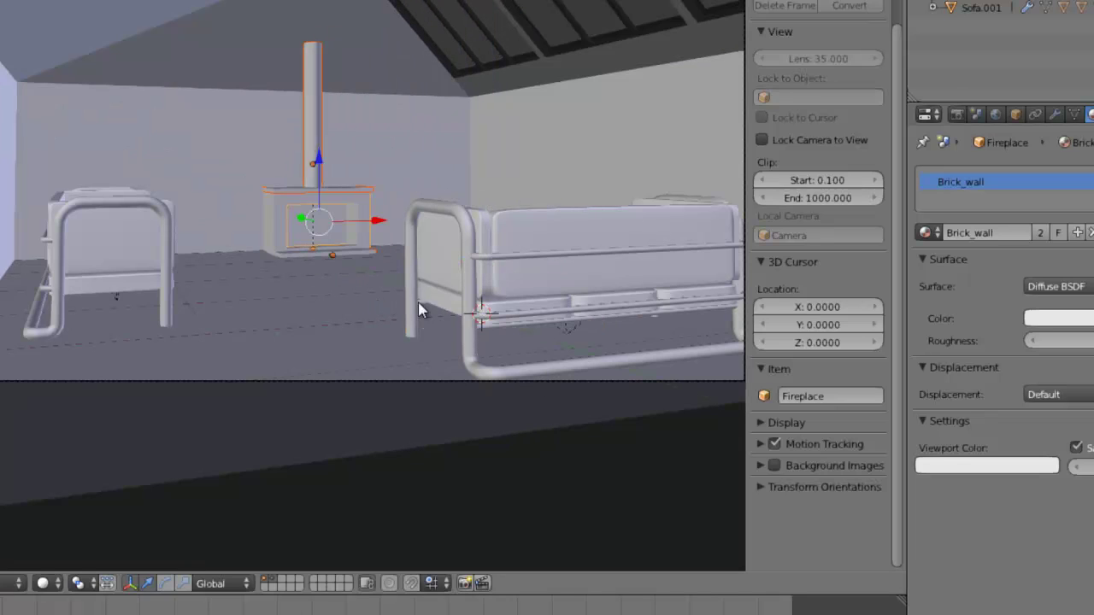
Step: Scale the fireplace up and reposition it near the back wall
{"action": "key", "text": "s"}
{"action": "left_click", "coordinate": [479, 315]}
{"action": "key", "text": "g"}
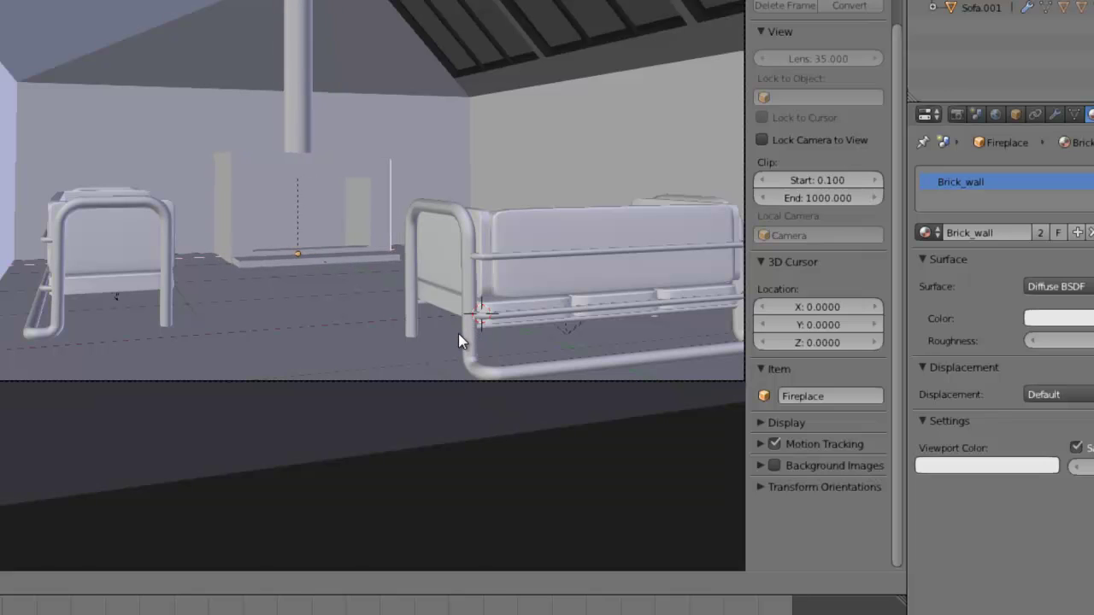
{"action": "left_click", "coordinate": [458, 333]}
Step: Examine the fireplace's size and placement against the room and sofas in the front and camera views, and clear the selection
{"action": "key", "text": "KP_1"}
{"action": "key", "text": "z"}
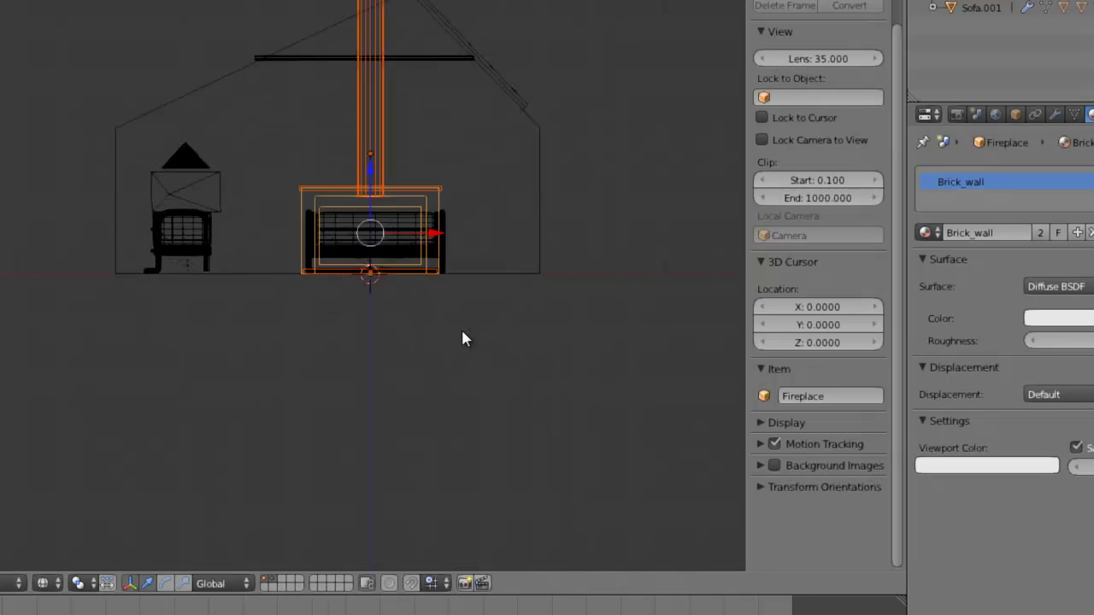
{"action": "key", "text": "z"}
{"action": "mouse_move", "coordinate": [466, 344]}
{"action": "middle_mouse_down"}
{"action": "mouse_move", "coordinate": [471, 398]}
{"action": "mouse_move", "coordinate": [452, 347]}
{"action": "mouse_move", "coordinate": [476, 347]}
{"action": "mouse_move", "coordinate": [476, 374]}
{"action": "middle_mouse_up"}
{"action": "key", "text": "KP_0"}
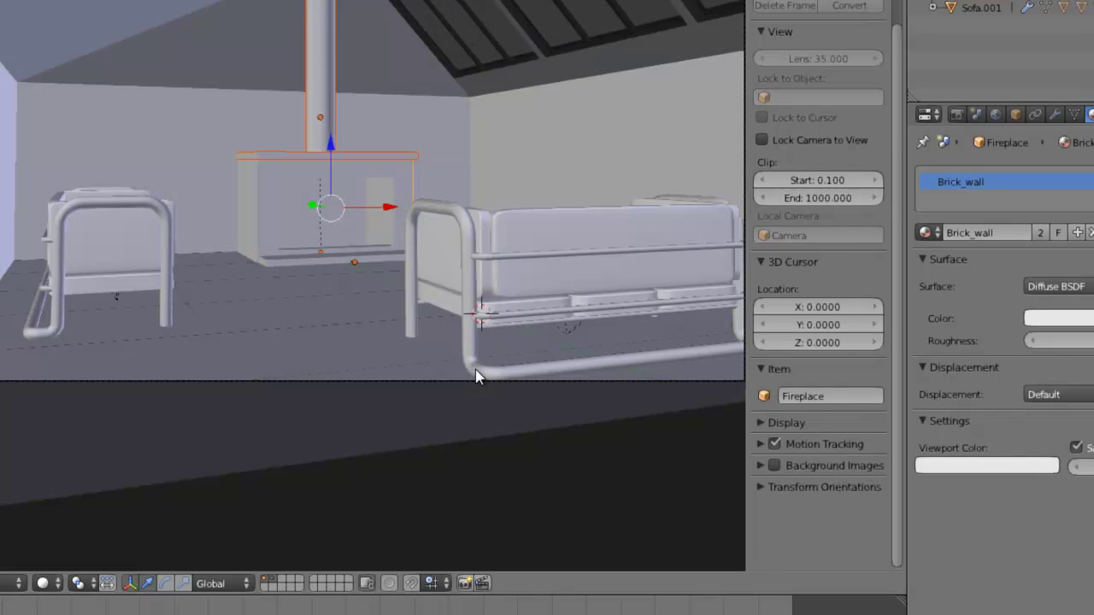
{"action": "scroll", "coordinate": [293, 166], "scroll_direction": "up", "scroll_amount": 1}
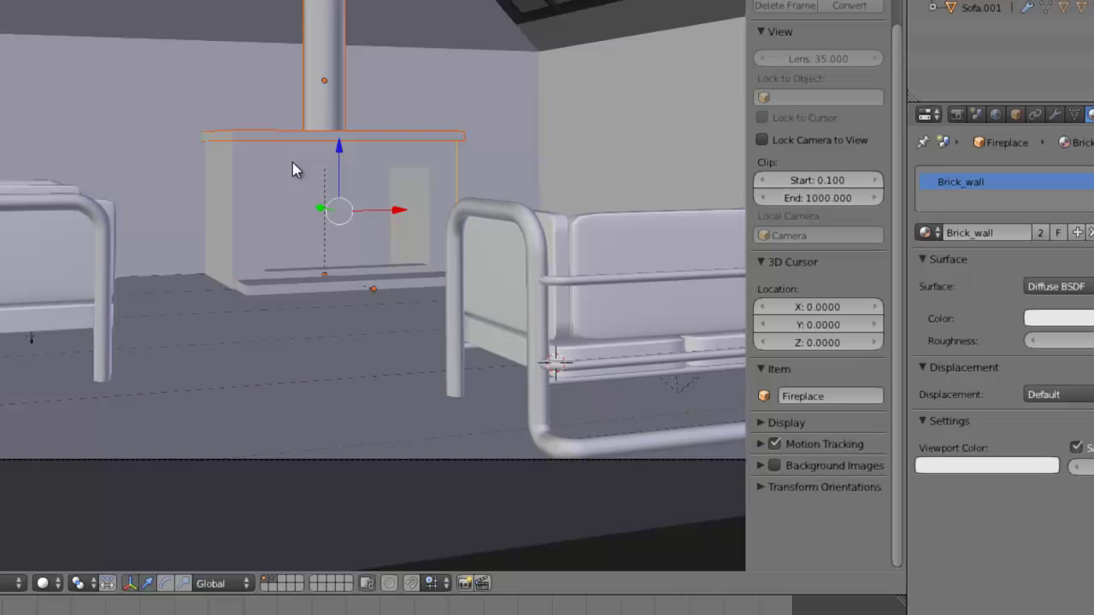
{"action": "scroll", "coordinate": [322, 205], "scroll_direction": "down", "scroll_amount": 2}
{"action": "key", "text": "a"}
{"action": "scroll", "coordinate": [387, 286], "scroll_direction": "up", "scroll_amount": 2}
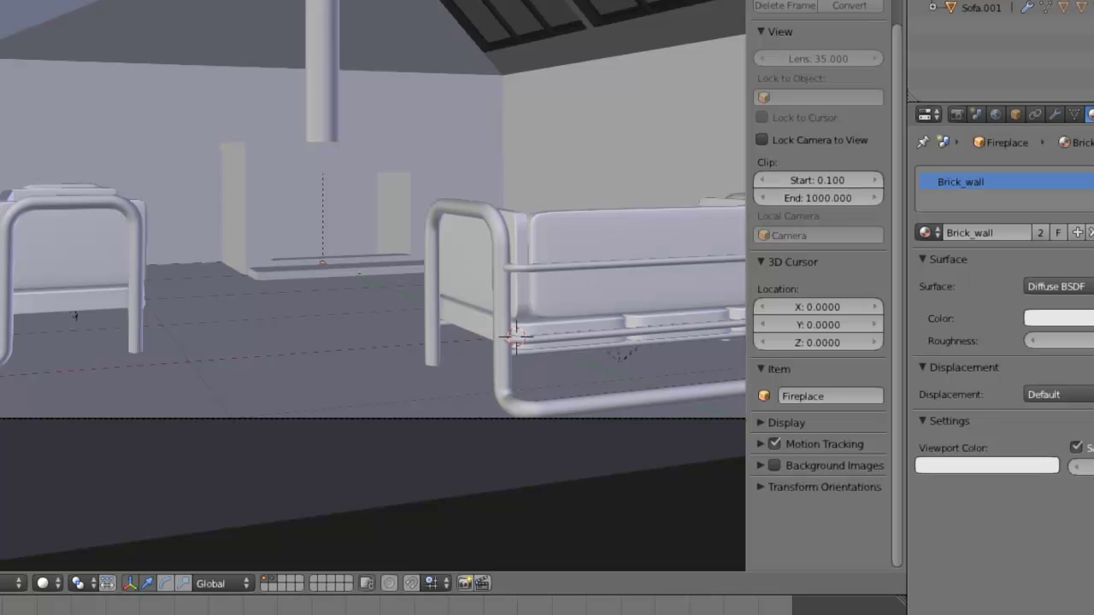
Step: Split the 3D view and show the finished apartment render in an image editor beside it
{"action": "left_click_drag", "start_coordinate": [899, 5], "coordinate": [475, 7]}
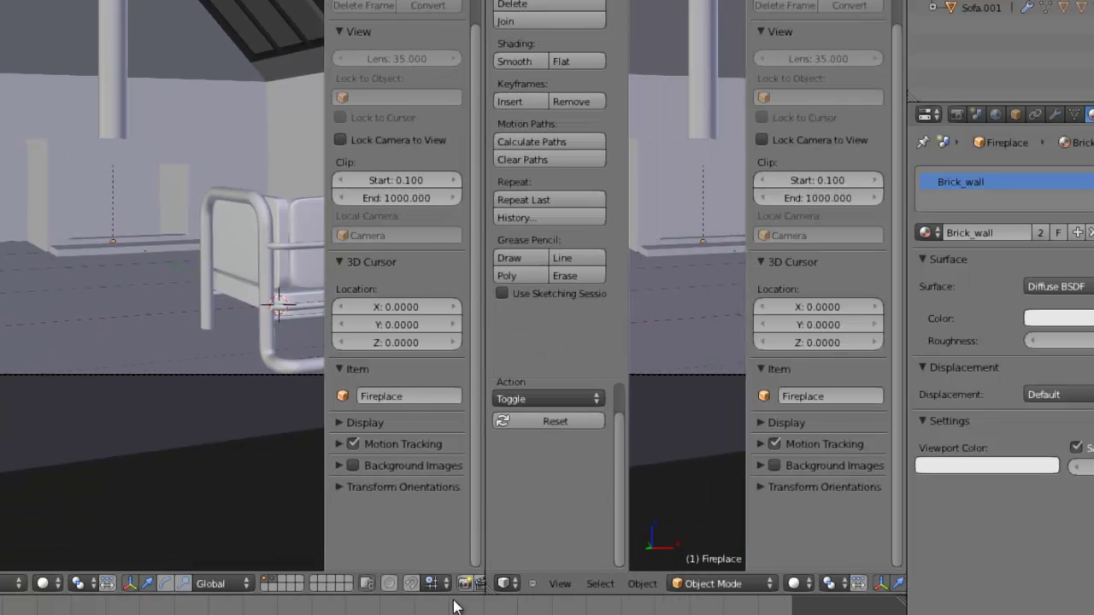
{"action": "left_click", "coordinate": [504, 584]}
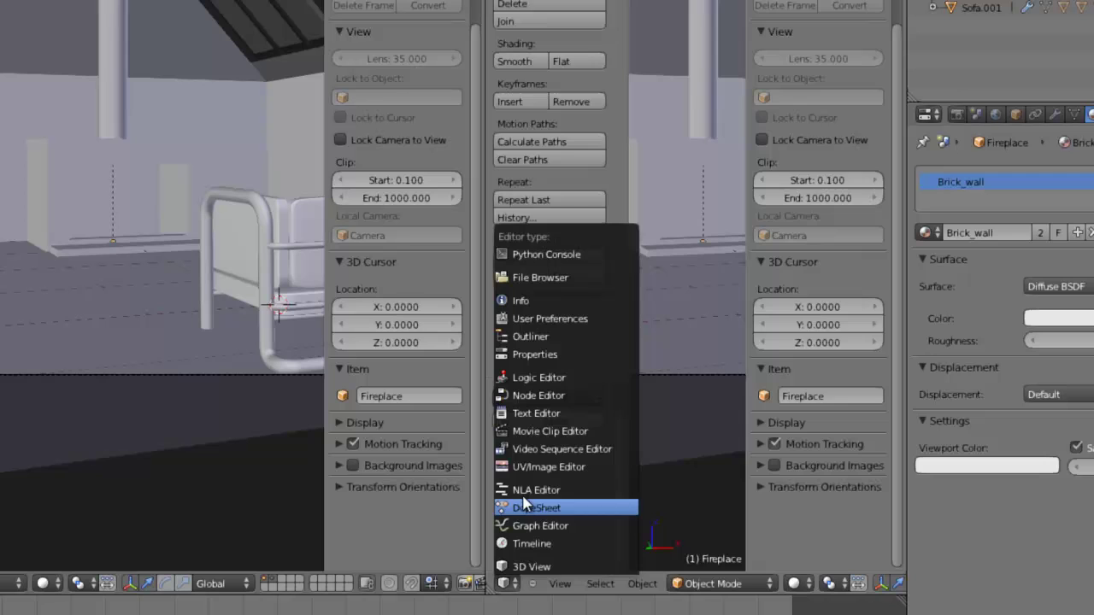
{"action": "left_click", "coordinate": [526, 467]}
{"action": "left_click", "coordinate": [633, 584]}
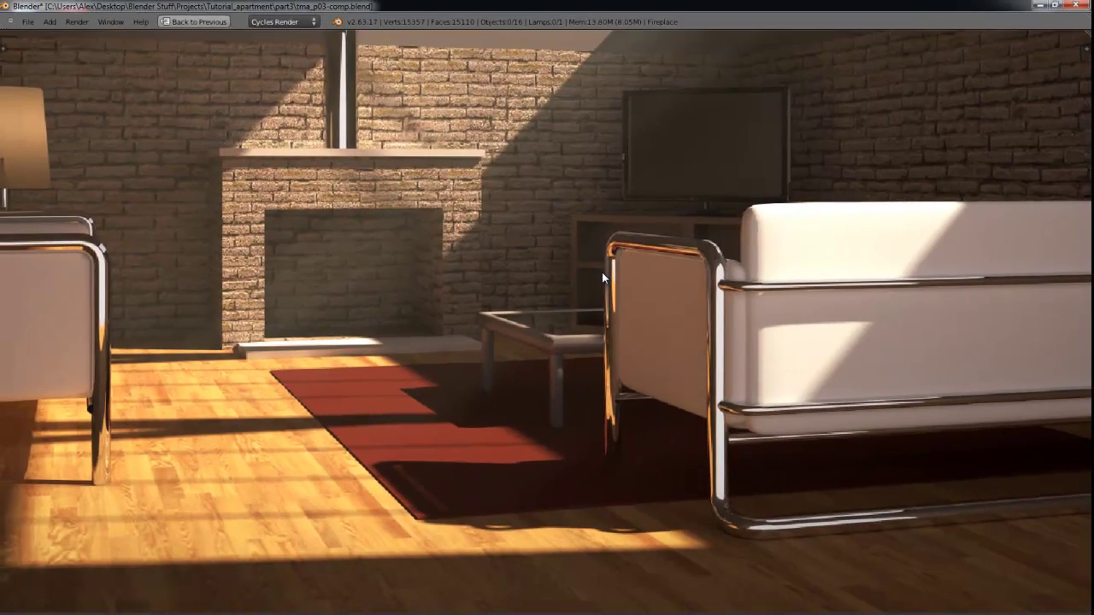
Step: Examine the coffee table beside the fireplace in the enlarged reference render and merge the image area back into the 3D view
{"action": "middle_click_drag", "start_coordinate": [586, 336], "coordinate": [655, 370]}
{"action": "scroll", "coordinate": [655, 371], "scroll_direction": "up", "scroll_amount": 4}
{"action": "scroll", "coordinate": [655, 382], "scroll_direction": "down", "scroll_amount": 2}
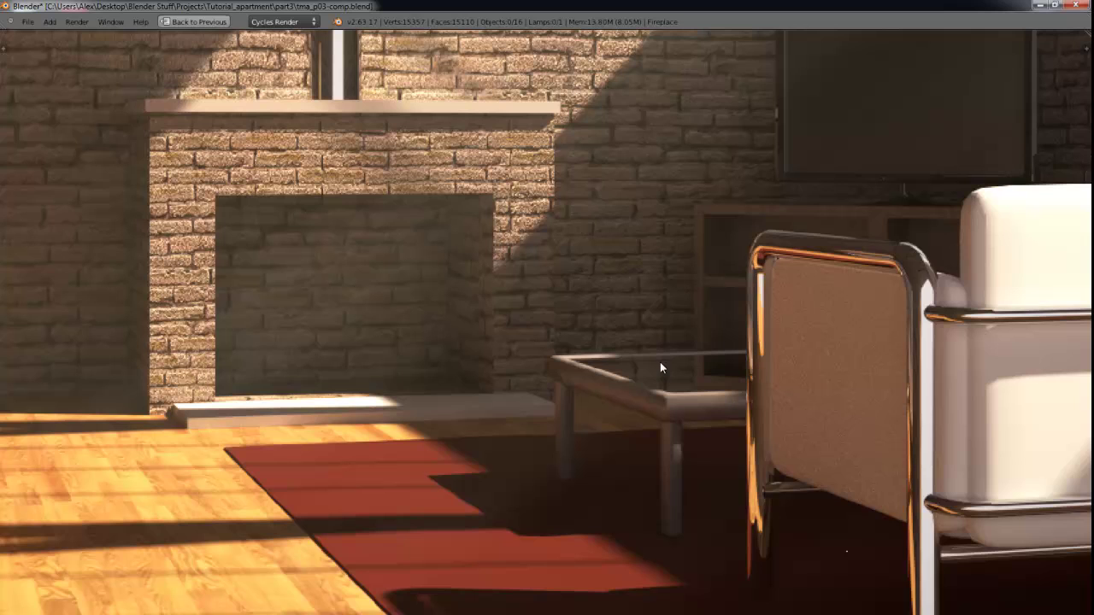
{"action": "key", "text": "ctrl+Up"}
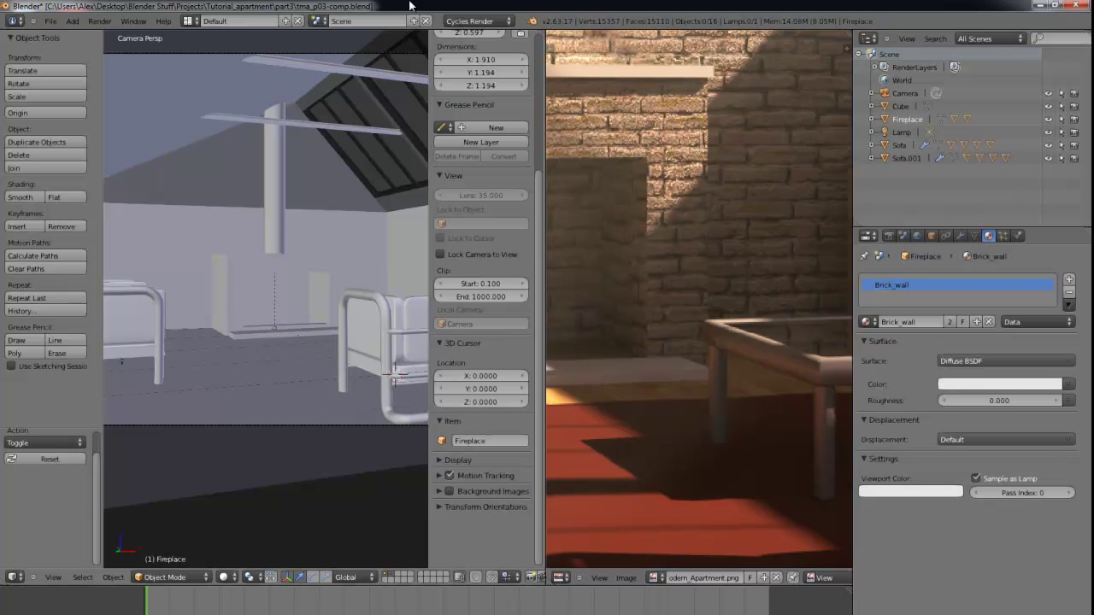
{"action": "left_click_drag", "start_coordinate": [543, 34], "coordinate": [786, 130]}
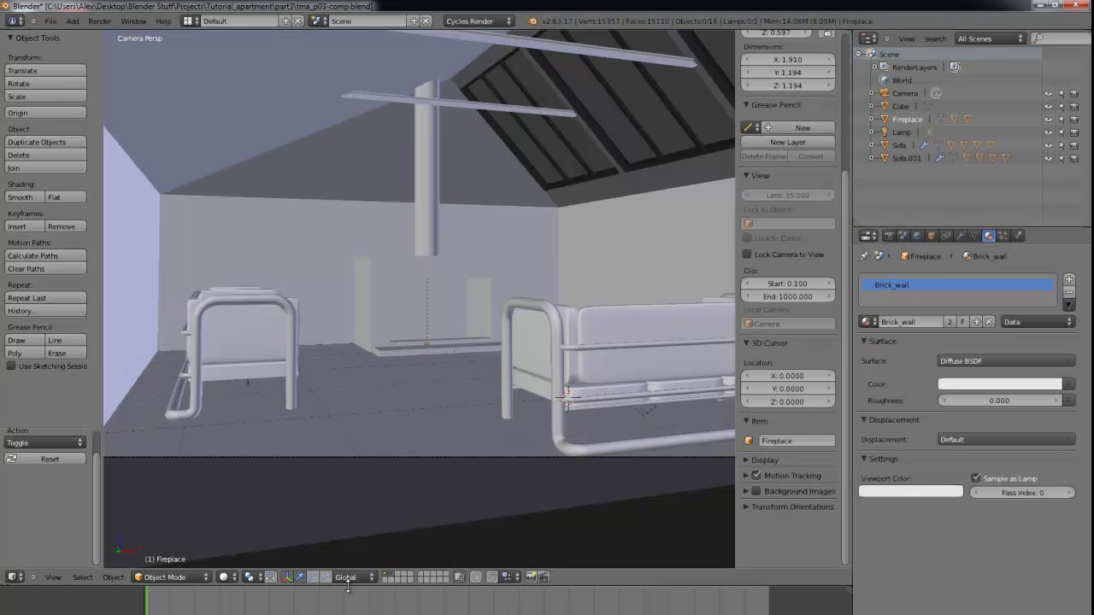
Step: Switch to an empty layer and add a cube in the front view
{"action": "left_click", "coordinate": [401, 579]}
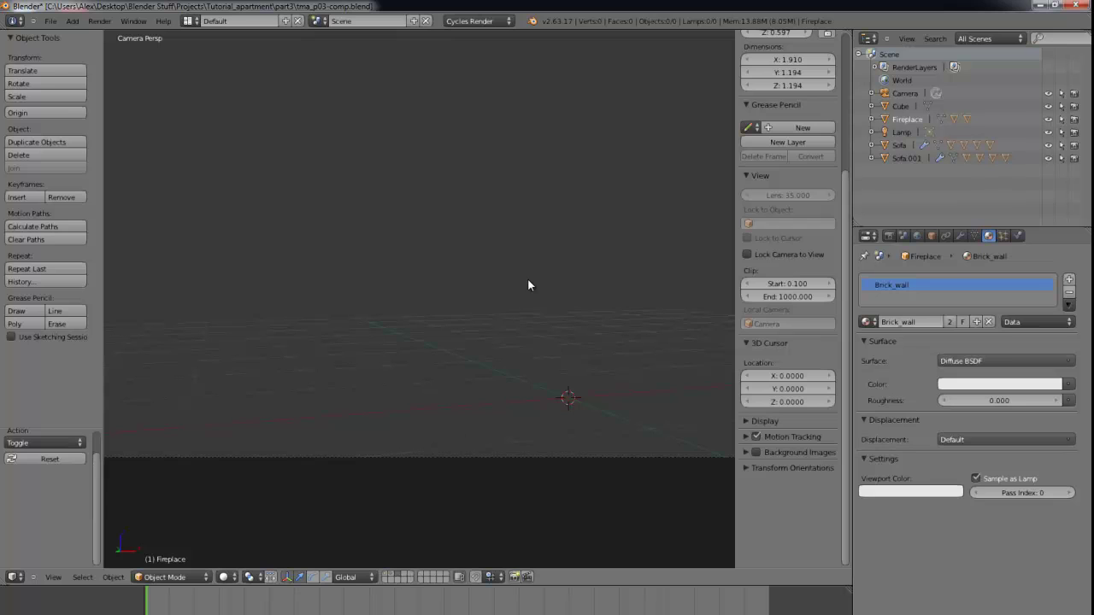
{"action": "key", "text": "KP_1"}
{"action": "key", "text": "shift+a"}
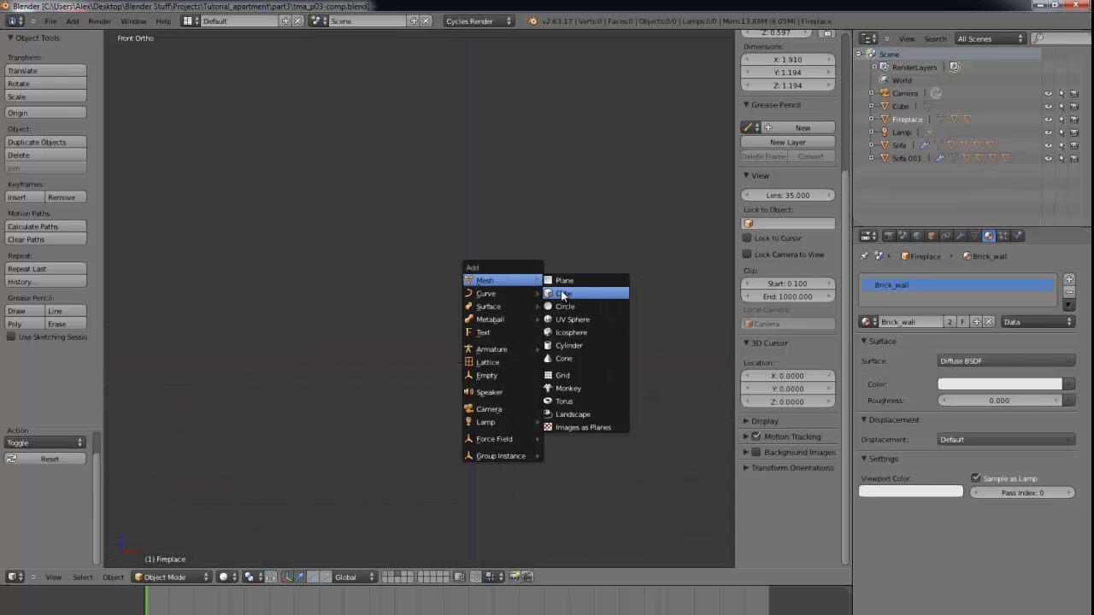
{"action": "left_click", "coordinate": [562, 294]}
Step: In Edit Mode, flatten the cube into a slab by scaling it to 0.1 along Z
{"action": "key", "text": "Tab"}
{"action": "key", "text": "s"}
{"action": "key", "text": "shift+z"}
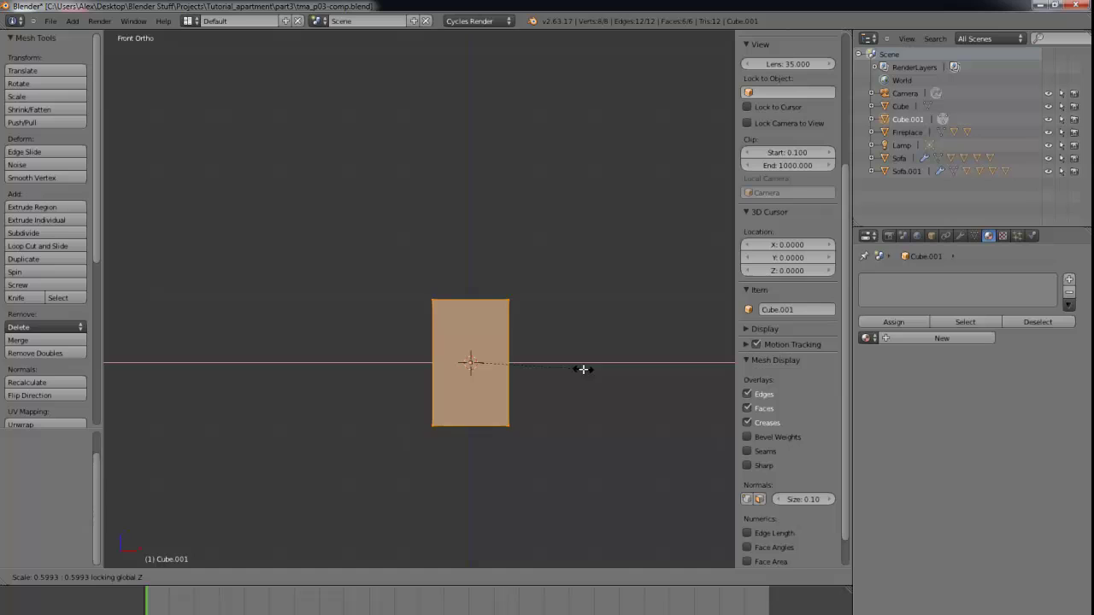
{"action": "key", "text": "z"}
{"action": "key", "text": "z"}
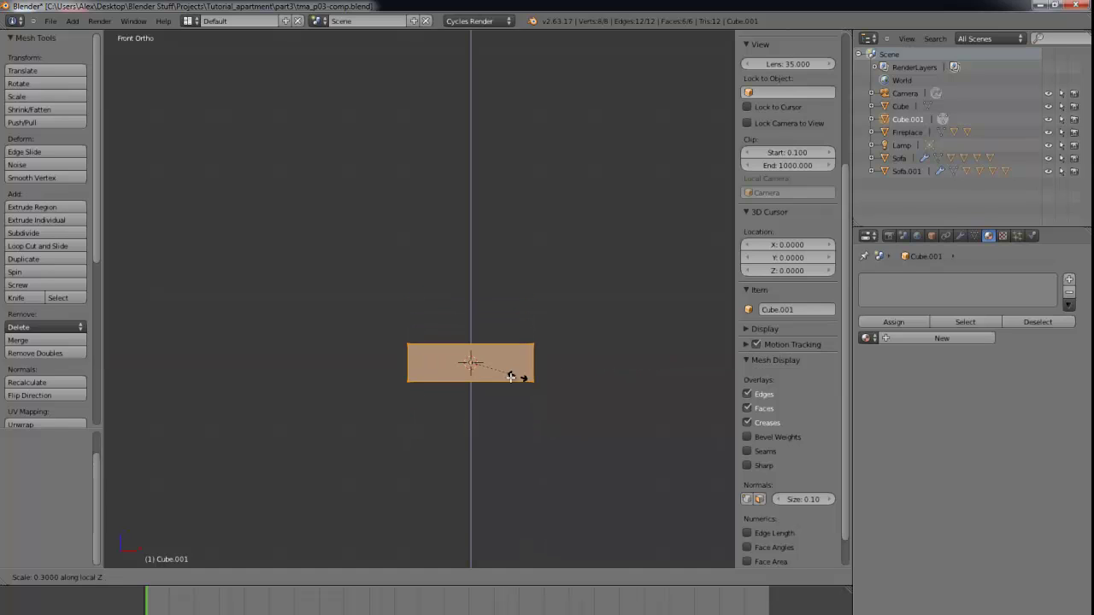
{"action": "left_click", "coordinate": [486, 371]}
{"action": "middle_click_drag", "start_coordinate": [512, 399], "coordinate": [513, 428]}
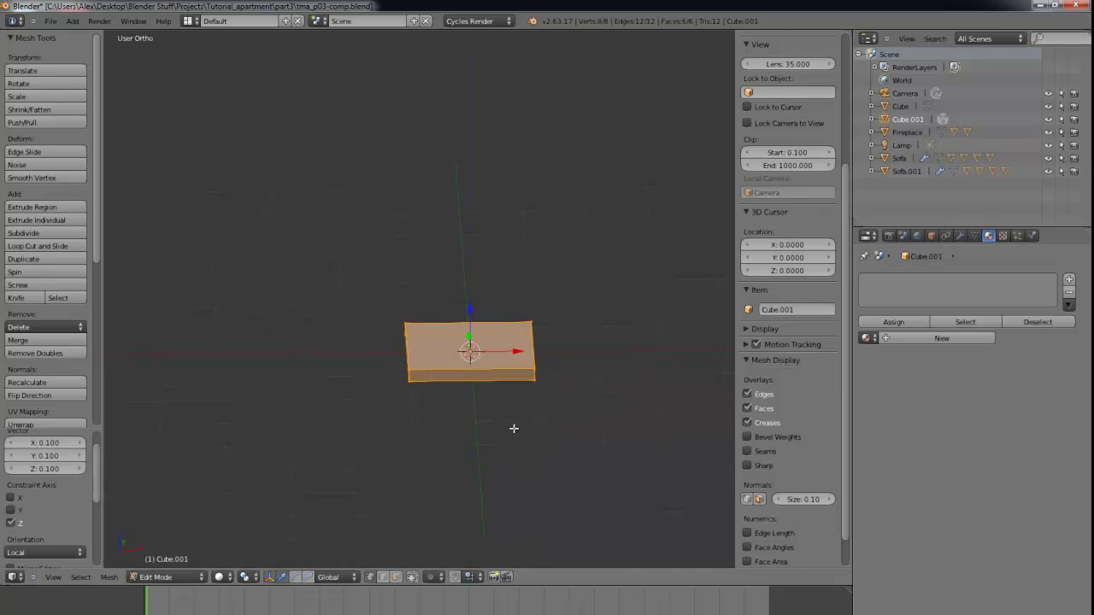
Step: Stretch the slab to twice its length along X in the top view
{"action": "key", "text": "KP_7"}
{"action": "key", "text": "s"}
{"action": "key", "text": "x"}
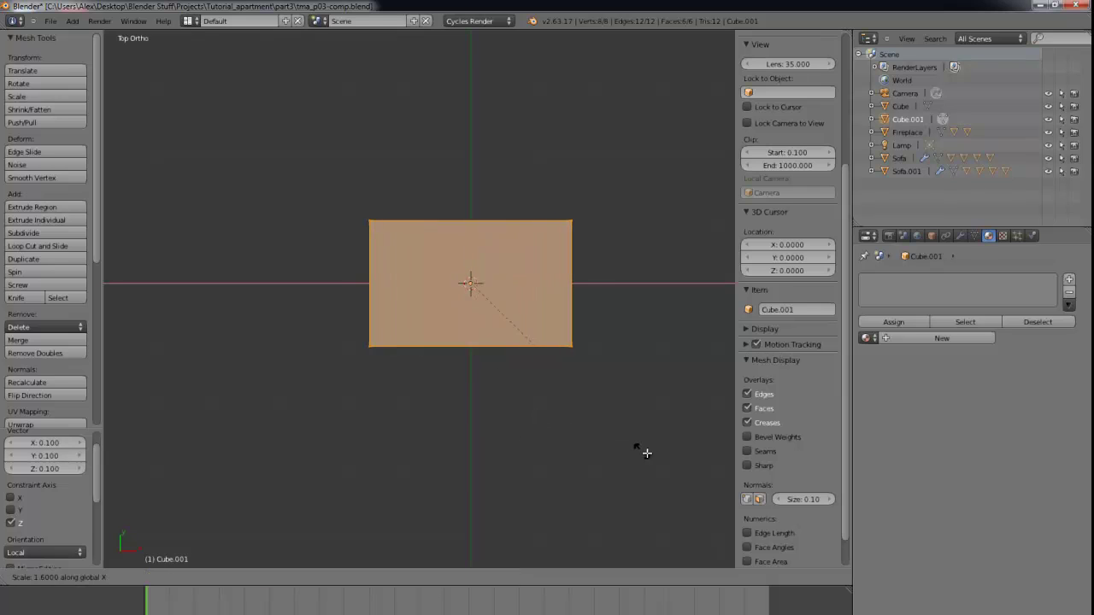
{"action": "left_click", "coordinate": [716, 464]}
Step: Add two centred loop cuts to divide the slab into four equal quarters
{"action": "key", "text": "a"}
{"action": "key", "text": "ctrl+r"}
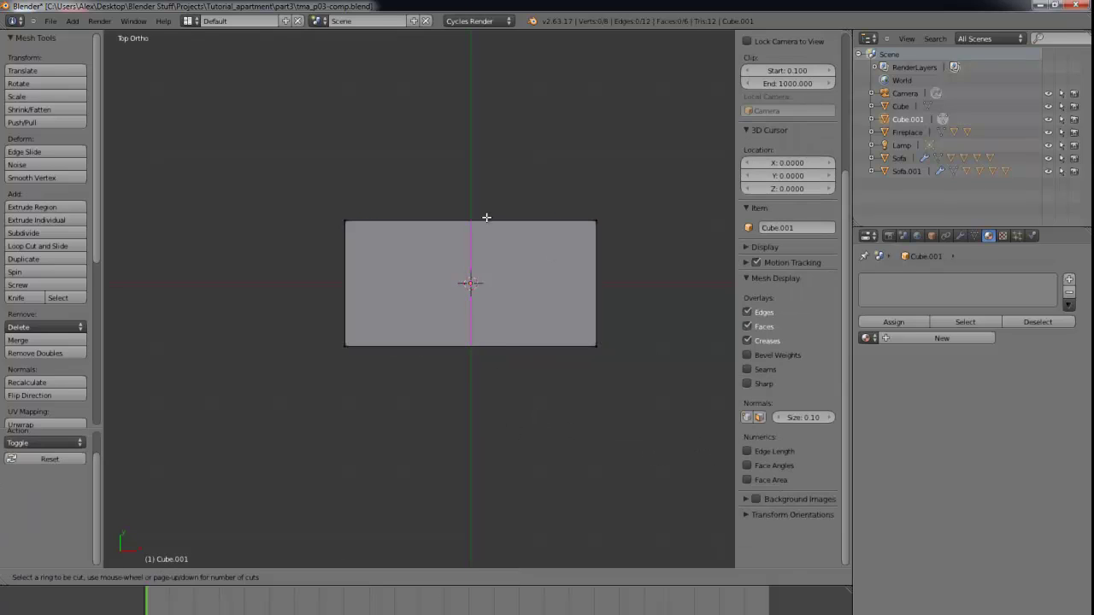
{"action": "left_click", "coordinate": [486, 217]}
{"action": "right_click", "coordinate": [486, 217]}
{"action": "key", "text": "a"}
{"action": "key", "text": "ctrl+r"}
{"action": "left_click", "coordinate": [471, 283]}
{"action": "right_click", "coordinate": [471, 283]}
Step: Delete the faces of three quarters of the slab, keeping only the +X, +Y quarter
{"action": "key", "text": "a"}
{"action": "key", "text": "b"}
{"action": "left_click_drag", "start_coordinate": [496, 211], "coordinate": [333, 359]}
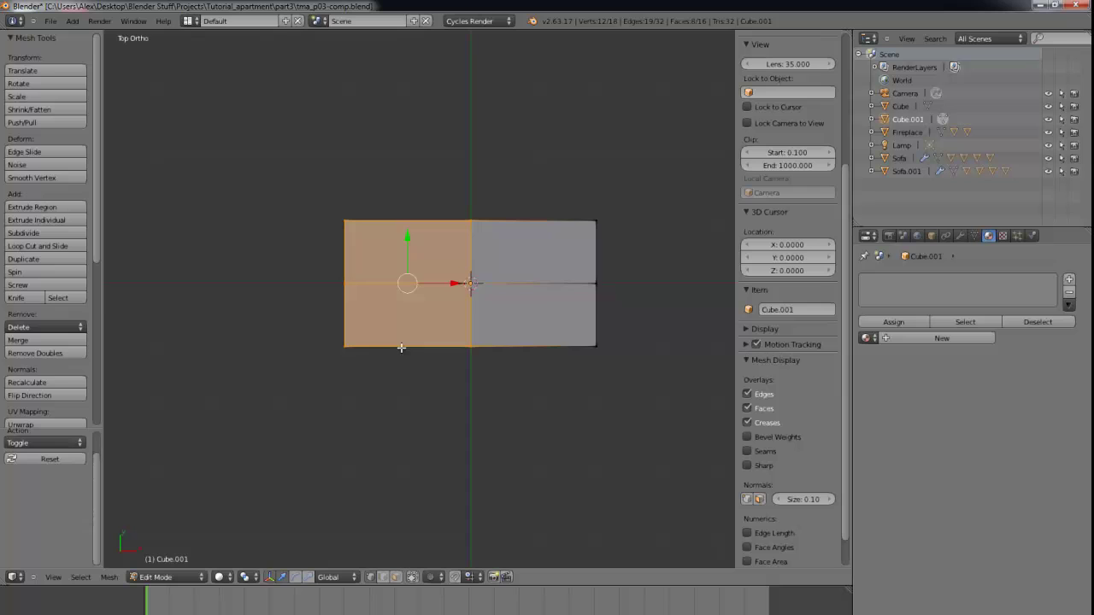
{"action": "key", "text": "b"}
{"action": "left_click_drag", "start_coordinate": [632, 277], "coordinate": [362, 410]}
{"action": "key", "text": "x"}
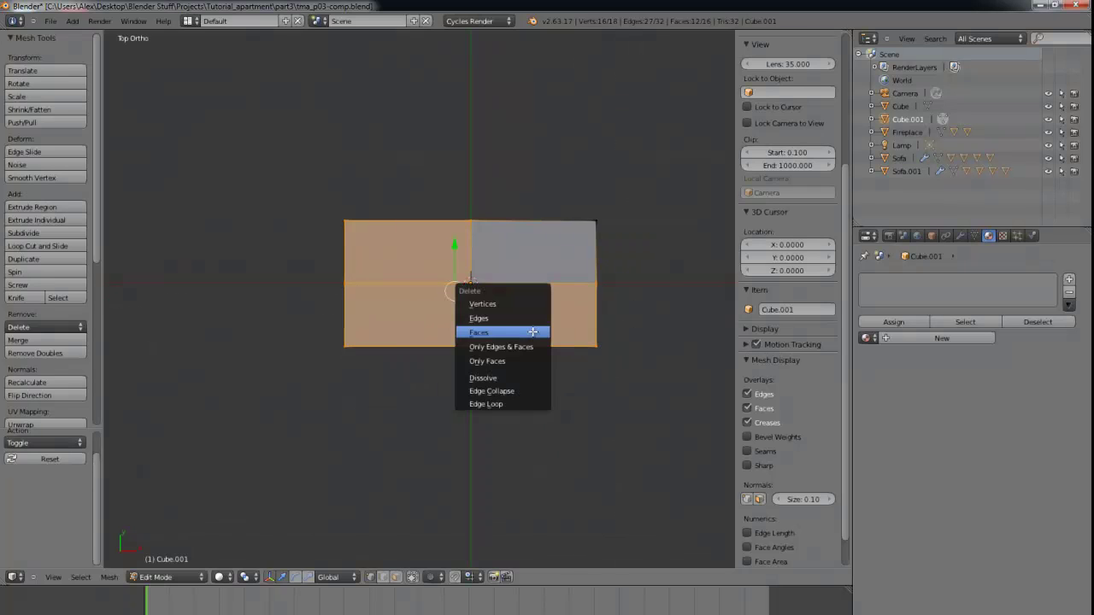
{"action": "left_click", "coordinate": [534, 333]}
Step: Add a Mirror modifier to the remaining quarter, mirroring on X and Y with Clipping enabled
{"action": "middle_click_drag", "start_coordinate": [532, 286], "coordinate": [510, 385], "text": "shift"}
{"action": "scroll", "coordinate": [512, 345], "scroll_direction": "up", "scroll_amount": 2}
{"action": "key", "text": "Tab"}
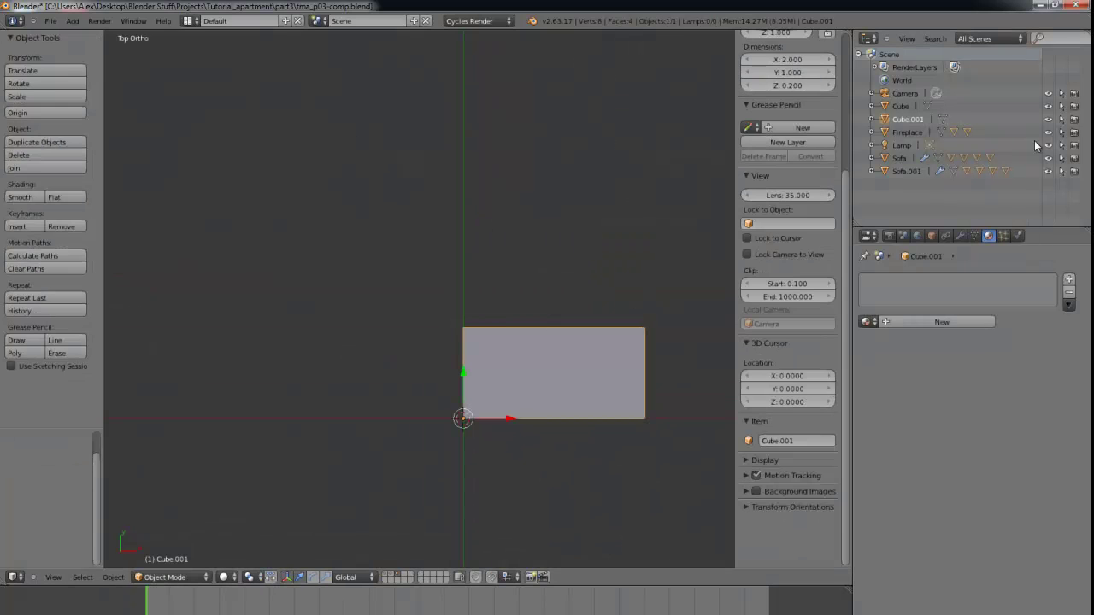
{"action": "left_click", "coordinate": [961, 237]}
{"action": "left_click", "coordinate": [906, 279]}
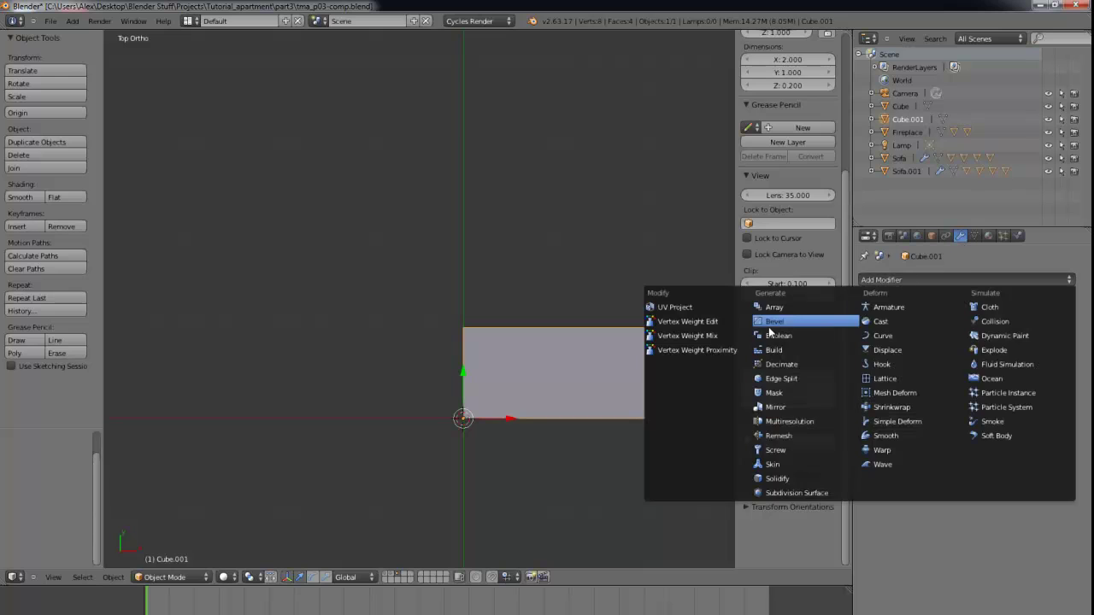
{"action": "left_click", "coordinate": [809, 404]}
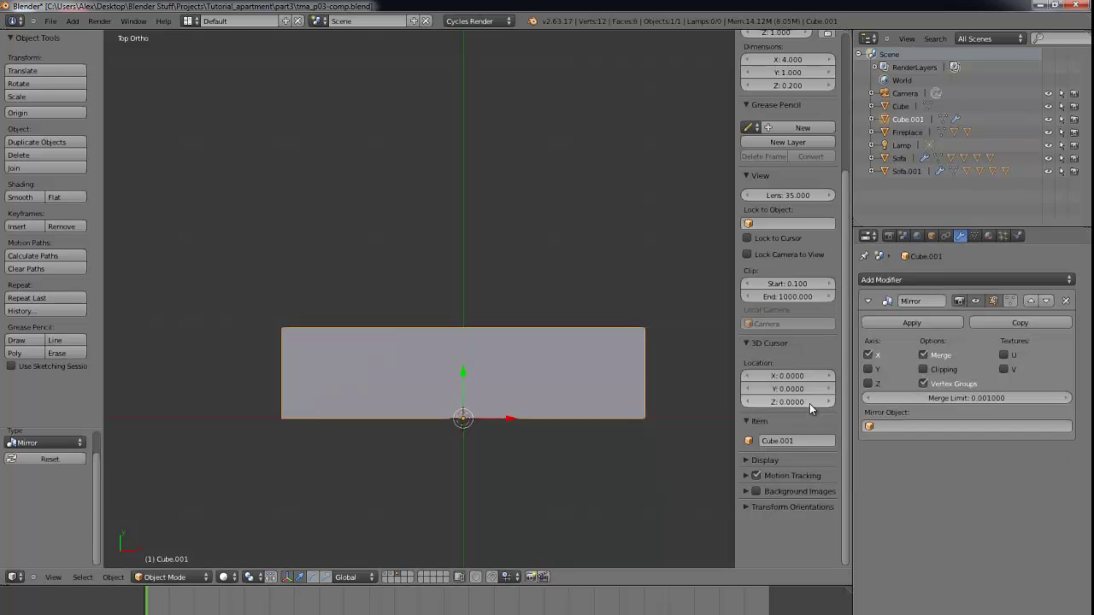
{"action": "left_click", "coordinate": [883, 368]}
{"action": "left_click", "coordinate": [931, 369]}
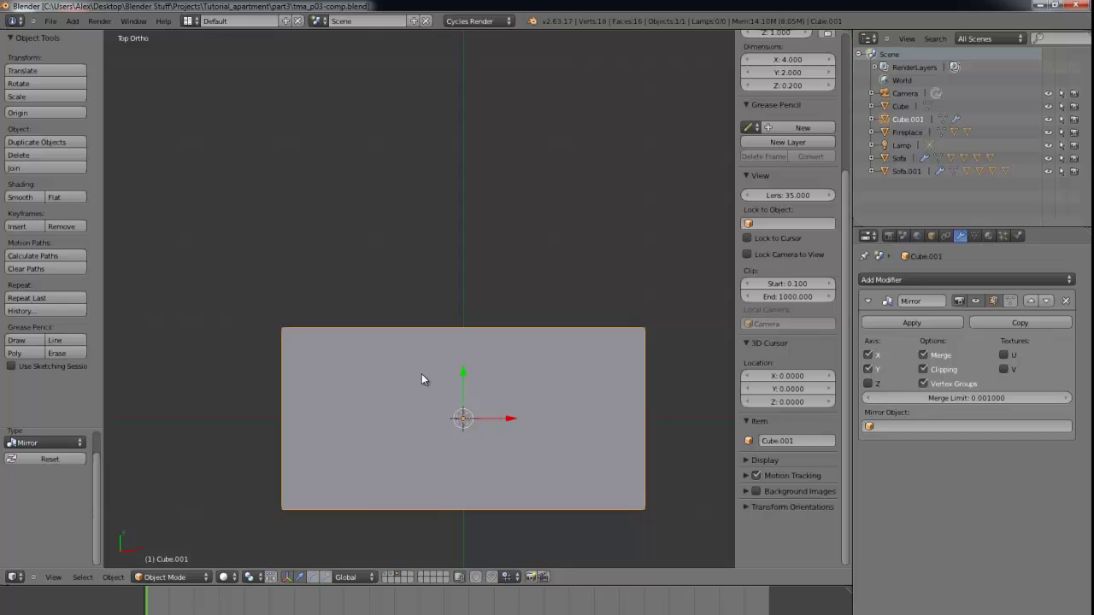
Step: Add a loop cut across the quarter and slide it close to its outer short edge
{"action": "middle_click_drag", "start_coordinate": [466, 341], "coordinate": [417, 270], "text": "shift"}
{"action": "key", "text": "Tab"}
{"action": "key", "text": "ctrl+r"}
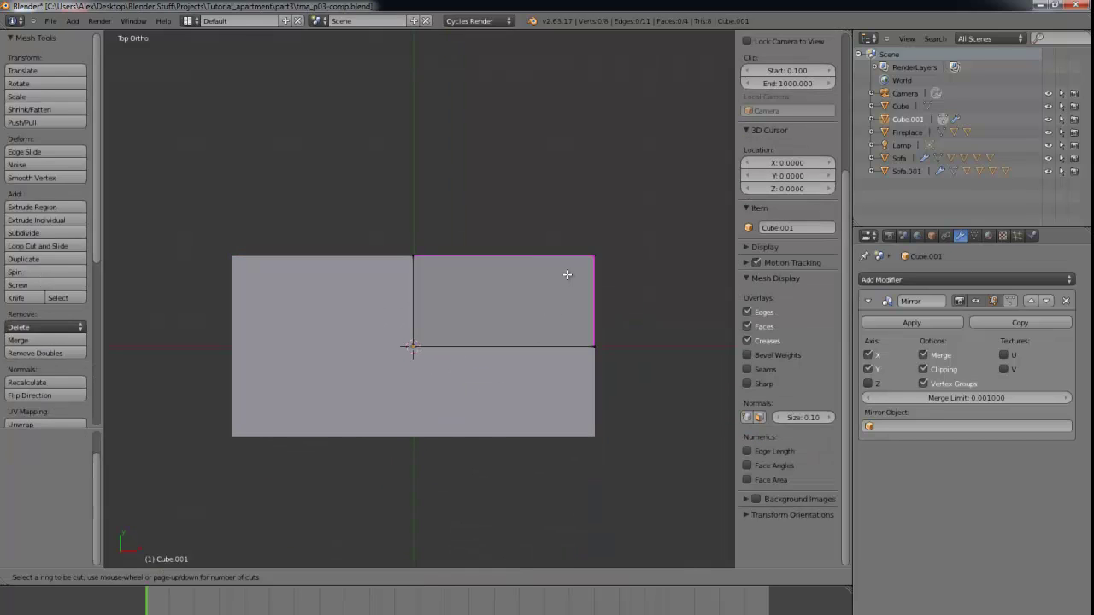
{"action": "left_click", "coordinate": [526, 260]}
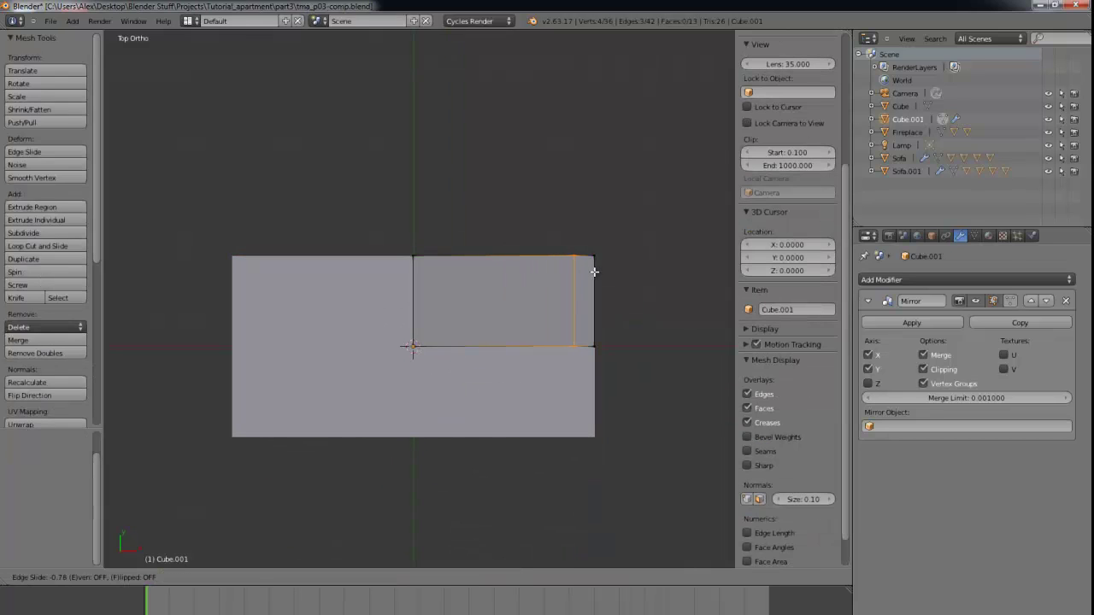
{"action": "left_click", "coordinate": [594, 272]}
{"action": "key", "text": "a"}
Step: Add a second loop cut along the quarter's length and slide it toward the outer long edge to match the frame width
{"action": "key", "text": "ctrl+e"}
{"action": "key", "text": "ctrl+r"}
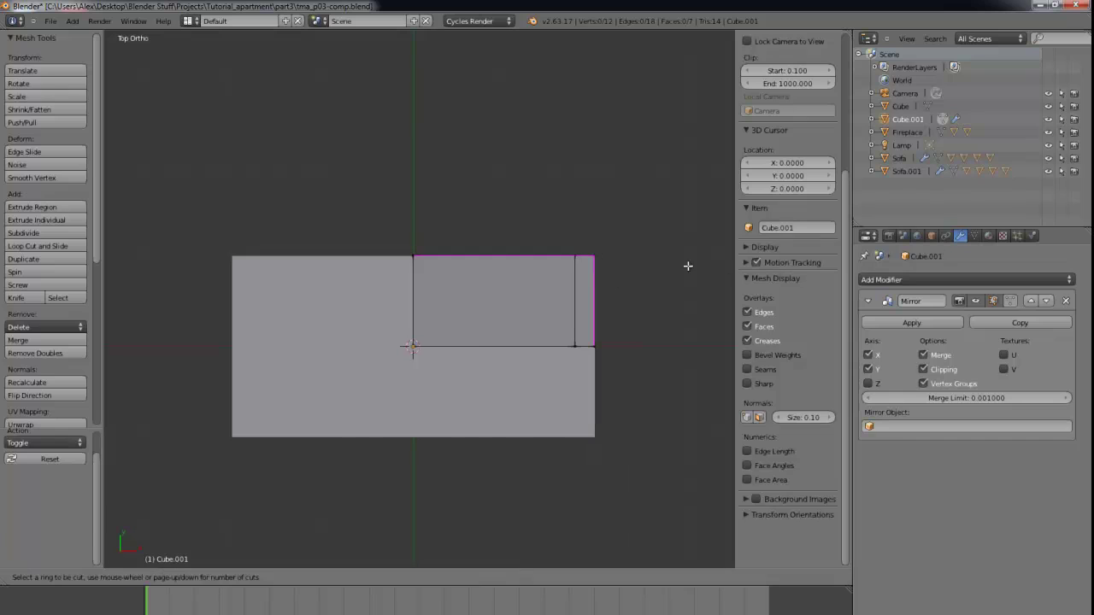
{"action": "left_click", "coordinate": [595, 284]}
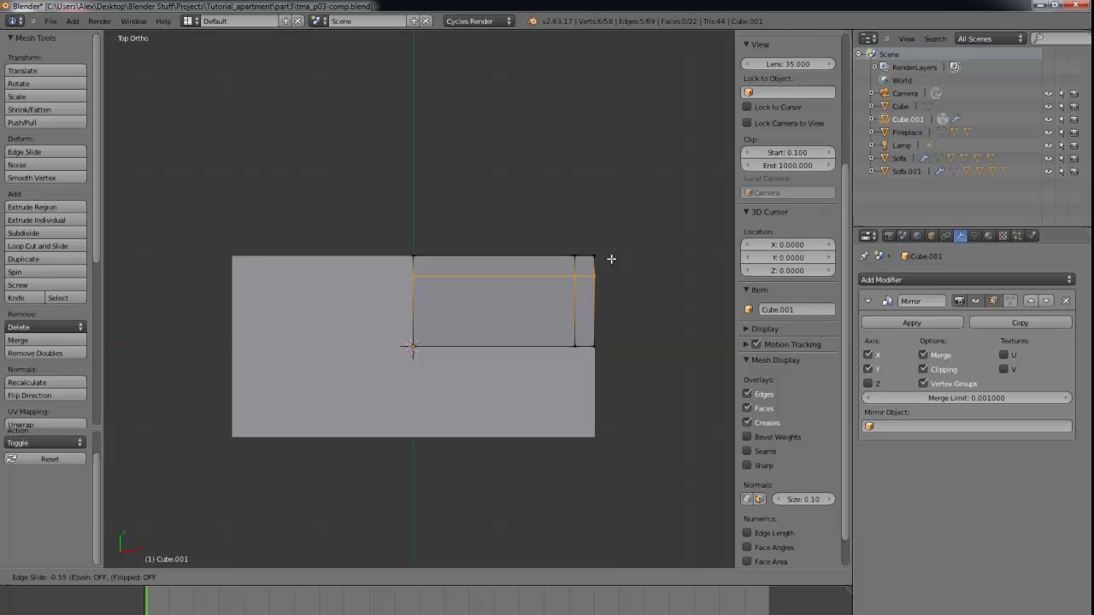
{"action": "left_click", "coordinate": [610, 259]}
Step: Delete the large inner faces on the top and underside of the quarter to open up the tabletop frame
{"action": "left_click", "coordinate": [395, 576]}
{"action": "right_click", "coordinate": [489, 313]}
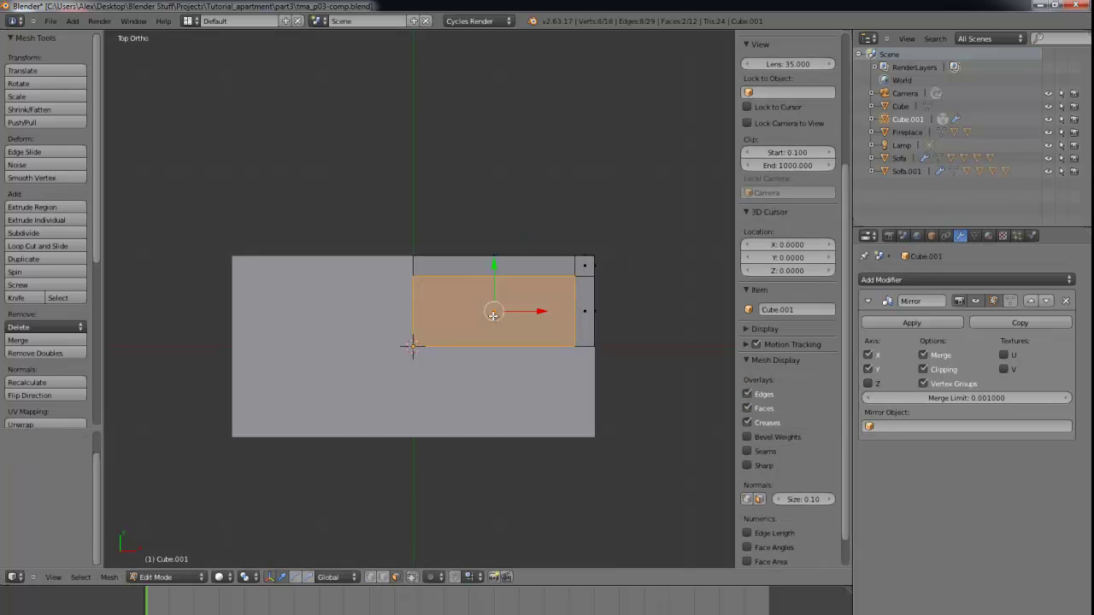
{"action": "key", "text": "x"}
{"action": "left_click", "coordinate": [488, 313]}
Step: Fill the open inner side along the frame's long rail with a face between its upper and lower edges
{"action": "middle_click_drag", "start_coordinate": [488, 312], "coordinate": [532, 215]}
{"action": "scroll", "coordinate": [466, 495], "scroll_direction": "up", "scroll_amount": 3}
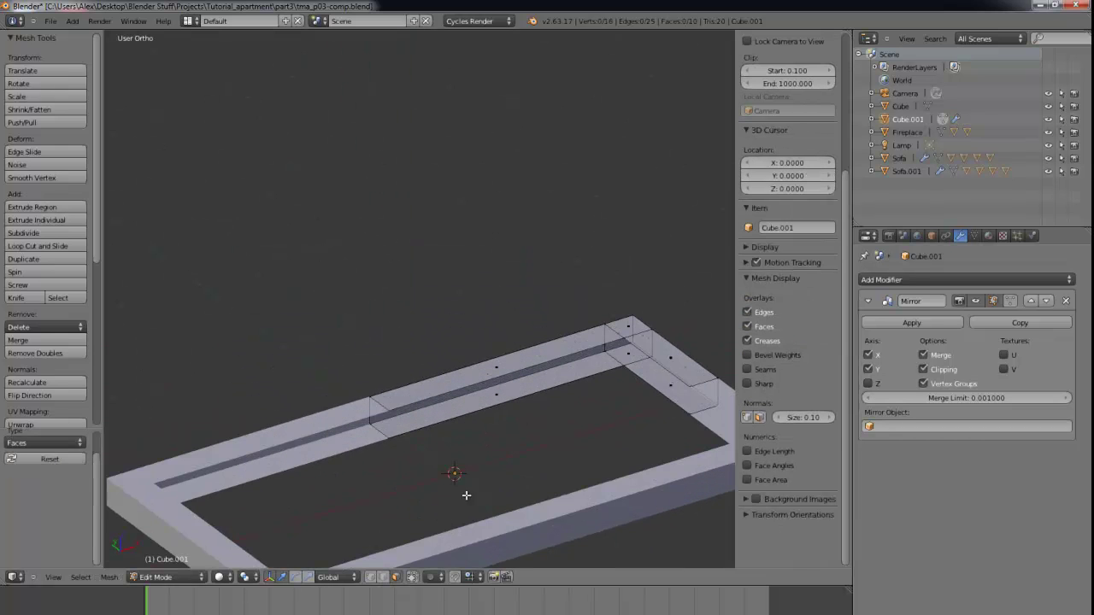
{"action": "right_click", "coordinate": [429, 399]}
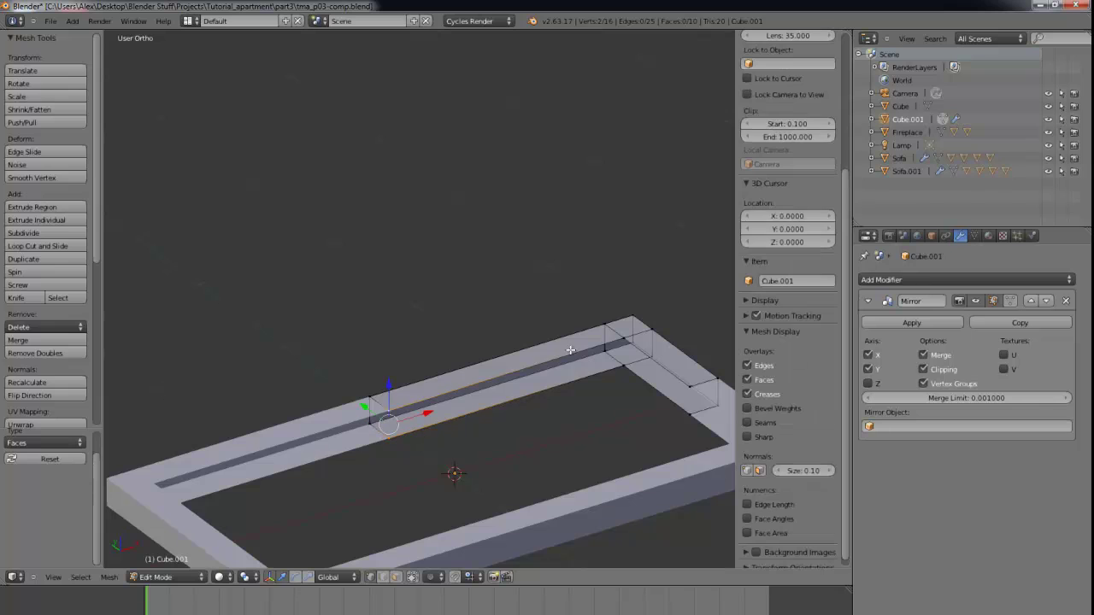
{"action": "right_click", "coordinate": [618, 344], "text": "shift"}
{"action": "right_click", "coordinate": [620, 362], "text": "shift"}
{"action": "key", "text": "f"}
Step: Fill the open inner side along the frame's short rail with a face between its end vertices
{"action": "right_click", "coordinate": [622, 361]}
{"action": "right_click", "coordinate": [625, 342], "text": "shift"}
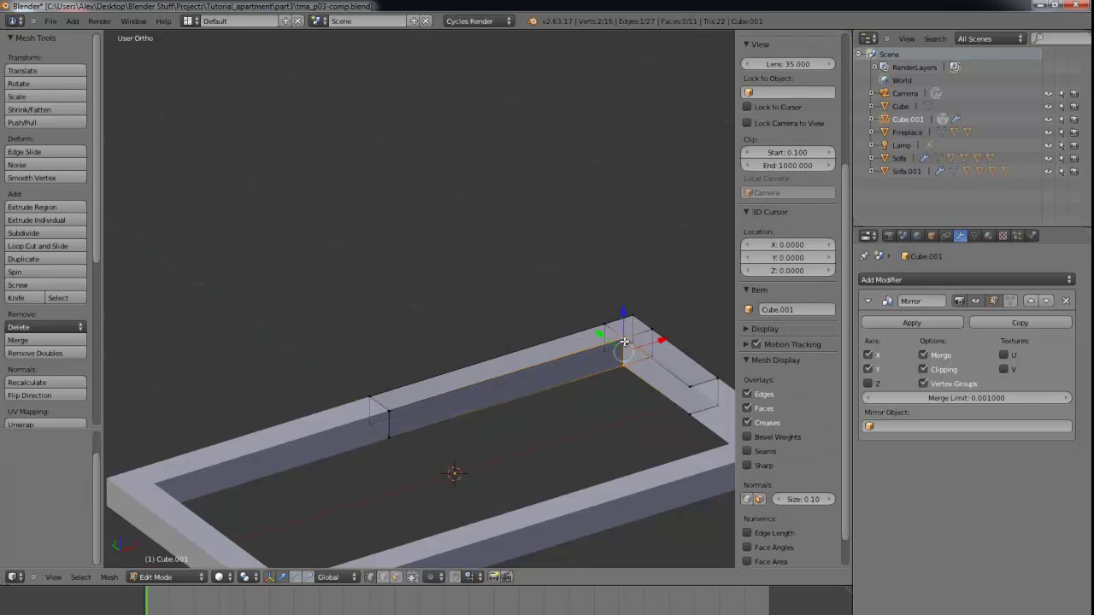
{"action": "right_click", "coordinate": [689, 386], "text": "shift"}
{"action": "right_click", "coordinate": [690, 414]}
{"action": "right_click", "coordinate": [690, 387], "text": "shift"}
{"action": "key", "text": "shift+f"}
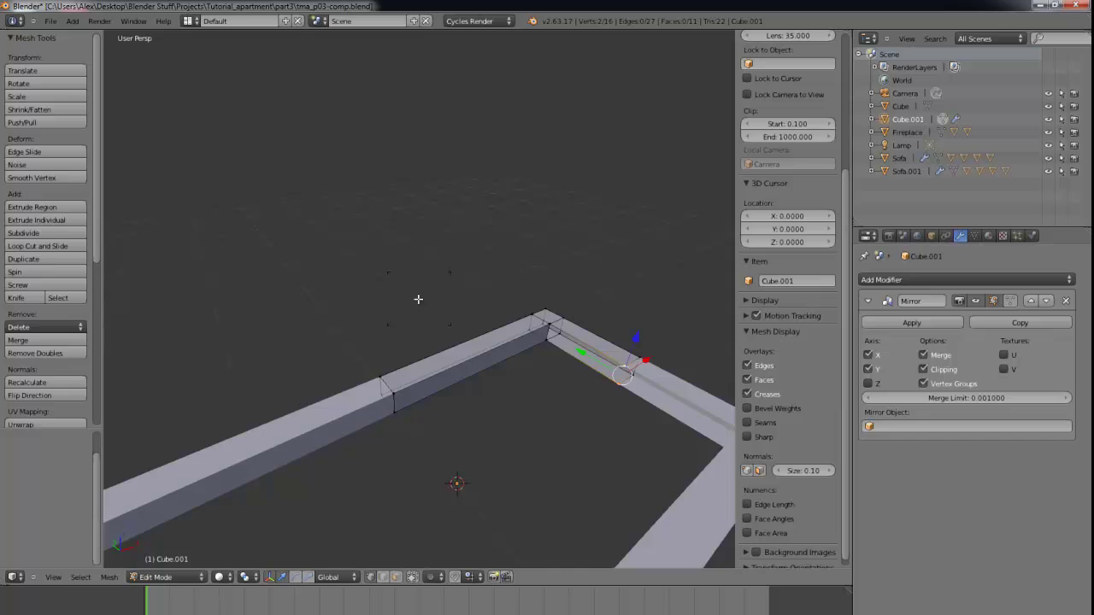
{"action": "key", "text": "KP_5"}
{"action": "key", "text": "f"}
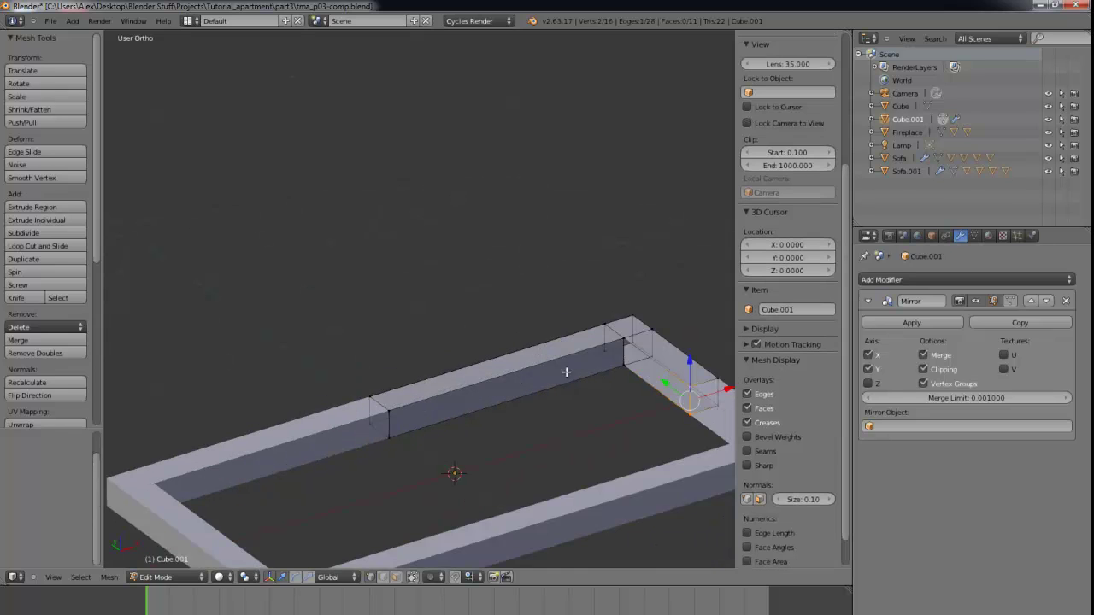
{"action": "right_click", "coordinate": [617, 369], "text": "shift"}
{"action": "right_click", "coordinate": [625, 340], "text": "shift"}
{"action": "key", "text": "f"}
Step: Deselect the geometry and save the file over the existing version
{"action": "key", "text": "a"}
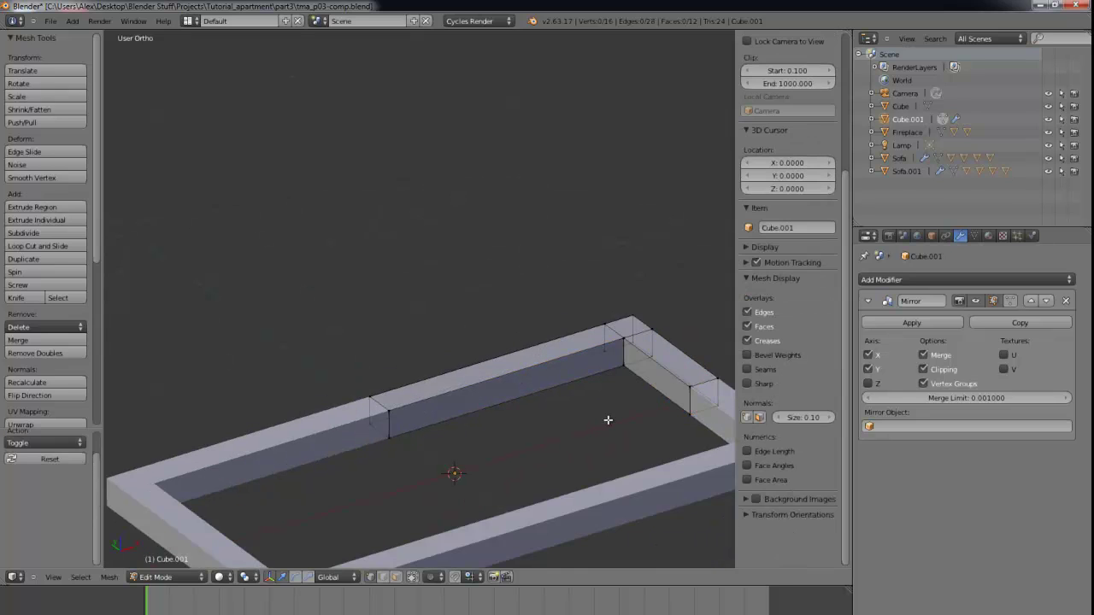
{"action": "key", "text": "ctrl+s"}
{"action": "left_click", "coordinate": [602, 415]}
Step: Extrude the frame corner's underside face downward to form the mirrored table legs, making the table about 1.12 tall overall
{"action": "key", "text": "Tab"}
{"action": "scroll", "coordinate": [539, 339], "scroll_direction": "down", "scroll_amount": 4}
{"action": "middle_click_drag", "start_coordinate": [539, 339], "coordinate": [483, 442]}
{"action": "key", "text": "Tab"}
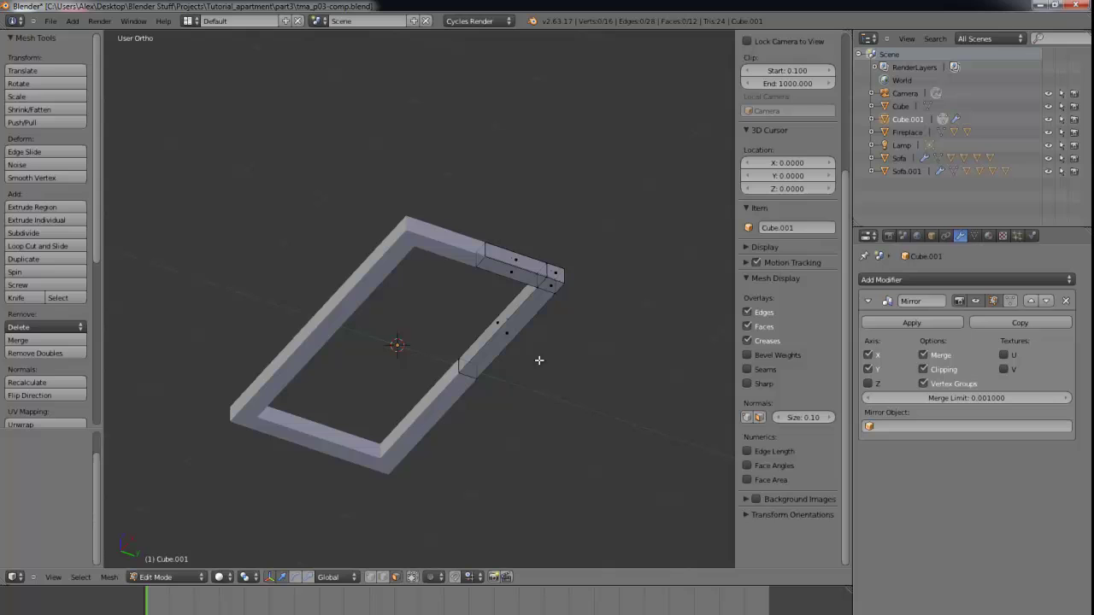
{"action": "right_click", "coordinate": [548, 285]}
{"action": "middle_click_drag", "start_coordinate": [548, 285], "coordinate": [639, 250]}
{"action": "key", "text": "e"}
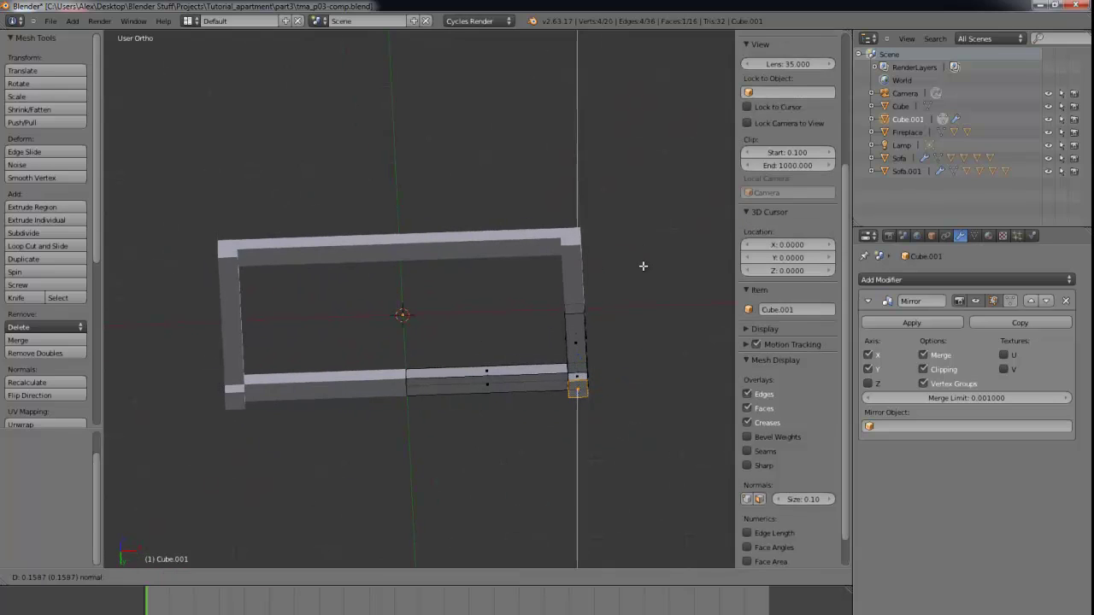
{"action": "left_click", "coordinate": [648, 310]}
{"action": "middle_click_drag", "start_coordinate": [649, 310], "coordinate": [571, 420]}
{"action": "mouse_move", "coordinate": [570, 419]}
{"action": "left_mouse_down"}
{"action": "mouse_move", "coordinate": [569, 396]}
{"action": "mouse_move", "coordinate": [577, 399]}
{"action": "left_mouse_up"}
{"action": "left_click", "coordinate": [576, 399]}
{"action": "middle_click_drag", "start_coordinate": [577, 399], "coordinate": [515, 427]}
Step: In Object Mode, raise the whole table about 1.0 along Z in the front view
{"action": "key", "text": "Tab"}
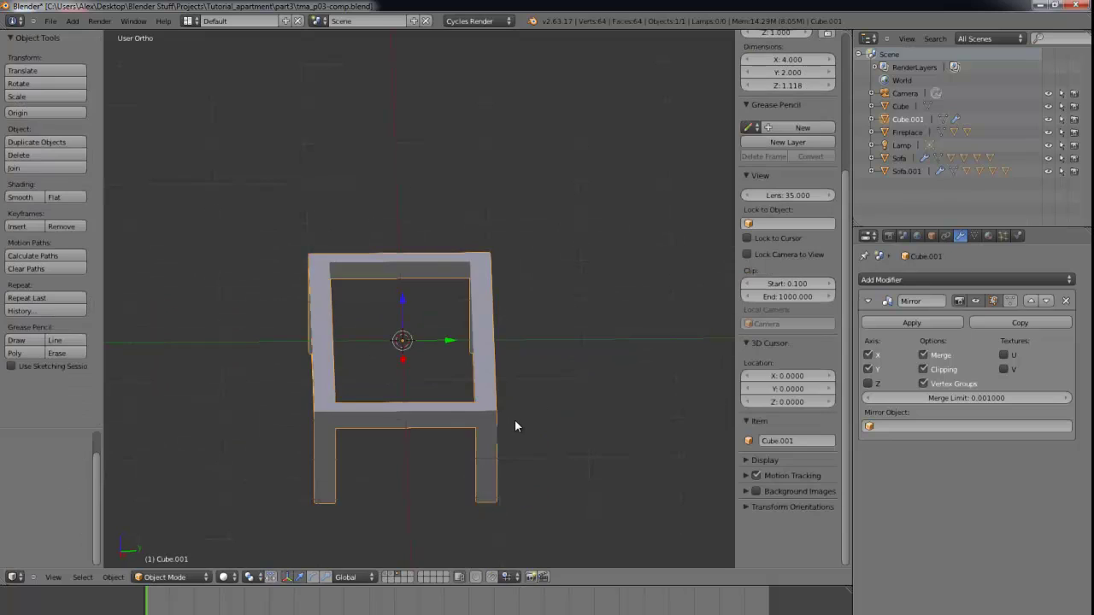
{"action": "key", "text": "KP_1"}
{"action": "key", "text": "g"}
{"action": "key", "text": "z"}
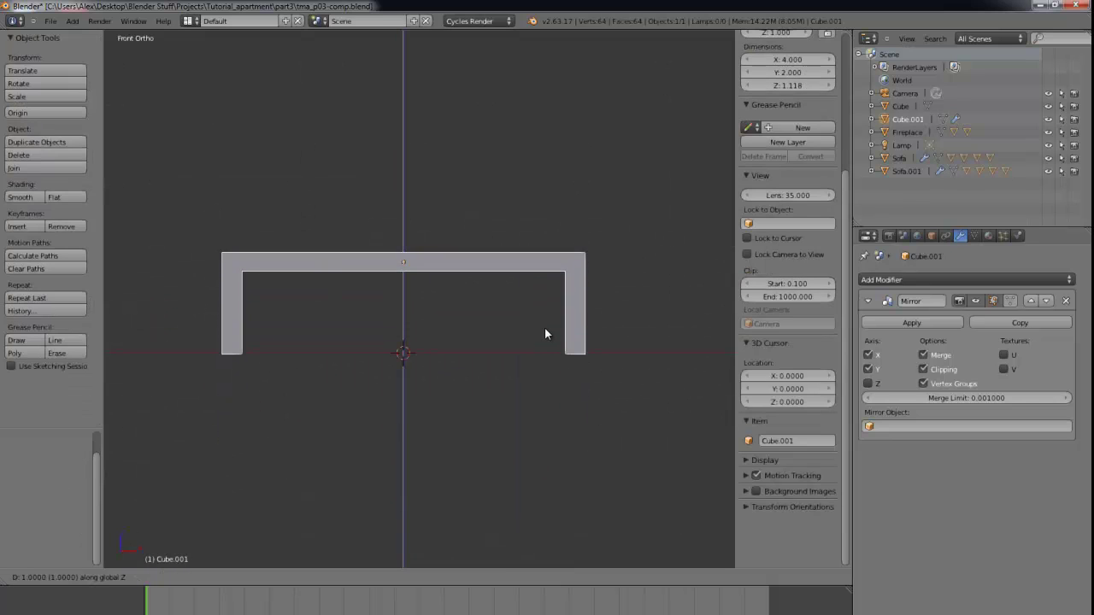
{"action": "left_click", "coordinate": [552, 322]}
Step: Fine-tune the table's height along Z until its legs rest on the floor line, and save the file over the existing version
{"action": "scroll", "coordinate": [453, 296], "scroll_direction": "up", "scroll_amount": 2}
{"action": "middle_click_drag", "start_coordinate": [552, 322], "coordinate": [483, 314], "text": "shift"}
{"action": "key", "text": "g"}
{"action": "key", "text": "z"}
{"action": "left_click", "coordinate": [462, 309]}
{"action": "key", "text": "g"}
{"action": "key", "text": "z"}
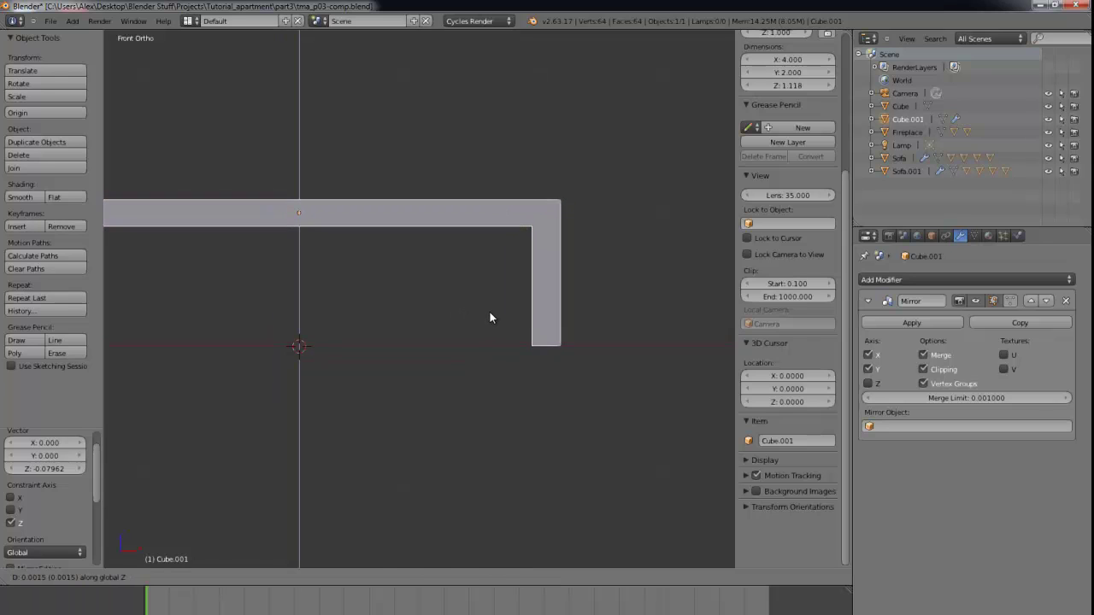
{"action": "left_click", "coordinate": [490, 313]}
{"action": "key", "text": "ctrl+s"}
{"action": "left_click", "coordinate": [499, 313]}
Step: Add a plane for the tabletop and raise it about 0.99 along Z to the height of the table frame
{"action": "middle_click_drag", "start_coordinate": [518, 326], "coordinate": [502, 389]}
{"action": "scroll", "coordinate": [502, 389], "scroll_direction": "down", "scroll_amount": 3}
{"action": "scroll", "coordinate": [518, 322], "scroll_direction": "up", "scroll_amount": 1}
{"action": "key", "text": "a"}
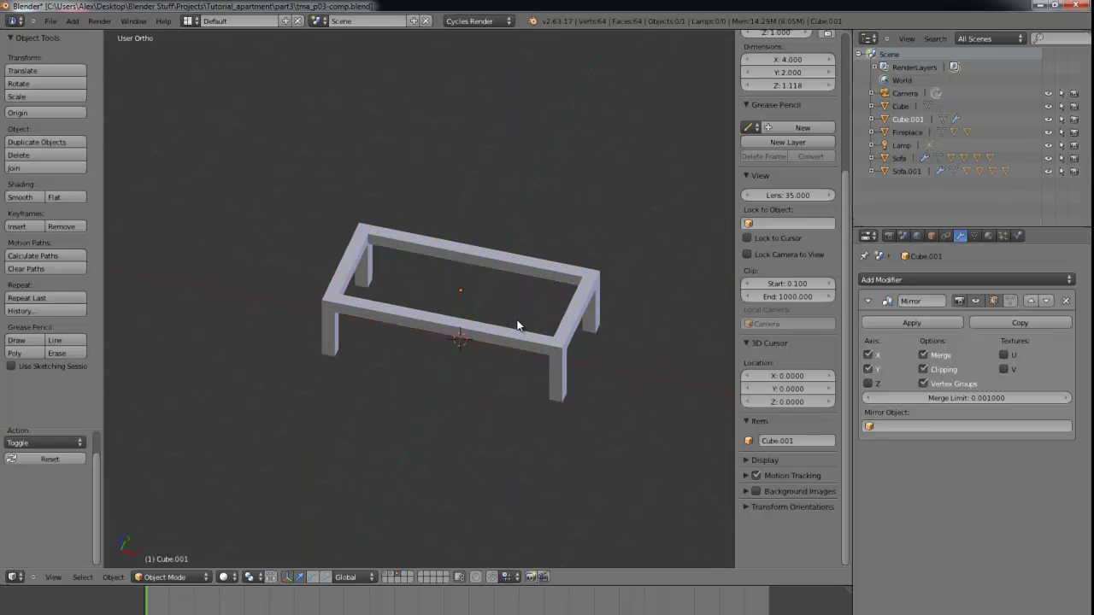
{"action": "key", "text": "shift+a"}
{"action": "left_click", "coordinate": [548, 322]}
{"action": "middle_click_drag", "start_coordinate": [550, 365], "coordinate": [525, 360]}
{"action": "key", "text": "KP_7"}
{"action": "key", "text": "KP_1"}
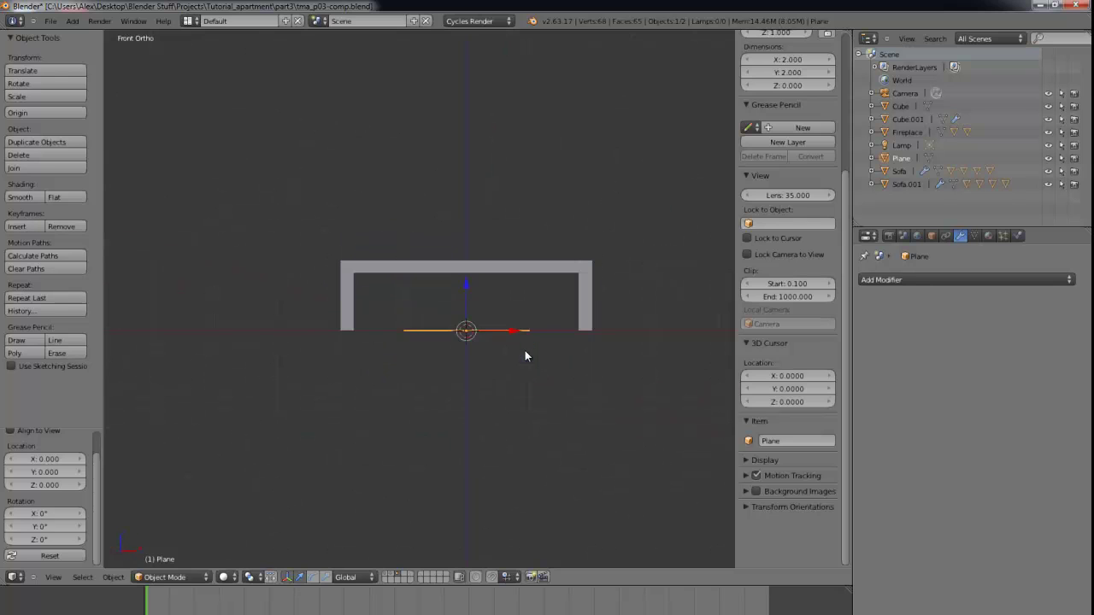
{"action": "key", "text": "g"}
{"action": "key", "text": "z"}
{"action": "left_click", "coordinate": [536, 288]}
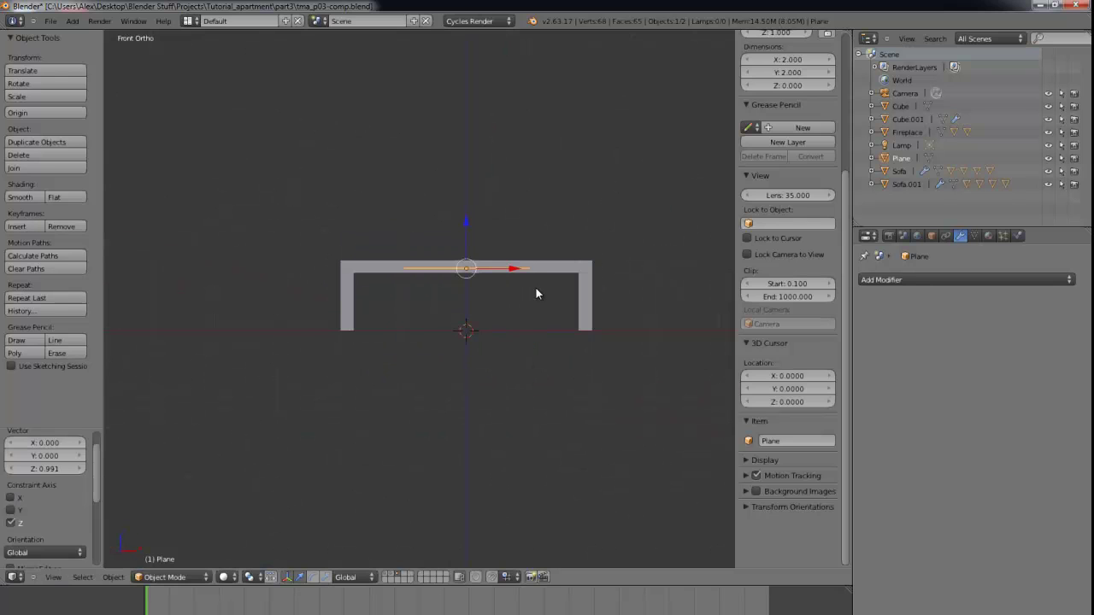
Step: Scale the plane to about 1.75 along Y and 3.67 along X so its edges sit inside the frame rails
{"action": "key", "text": "KP_7"}
{"action": "key", "text": "s"}
{"action": "key", "text": "y"}
{"action": "left_click", "coordinate": [616, 368]}
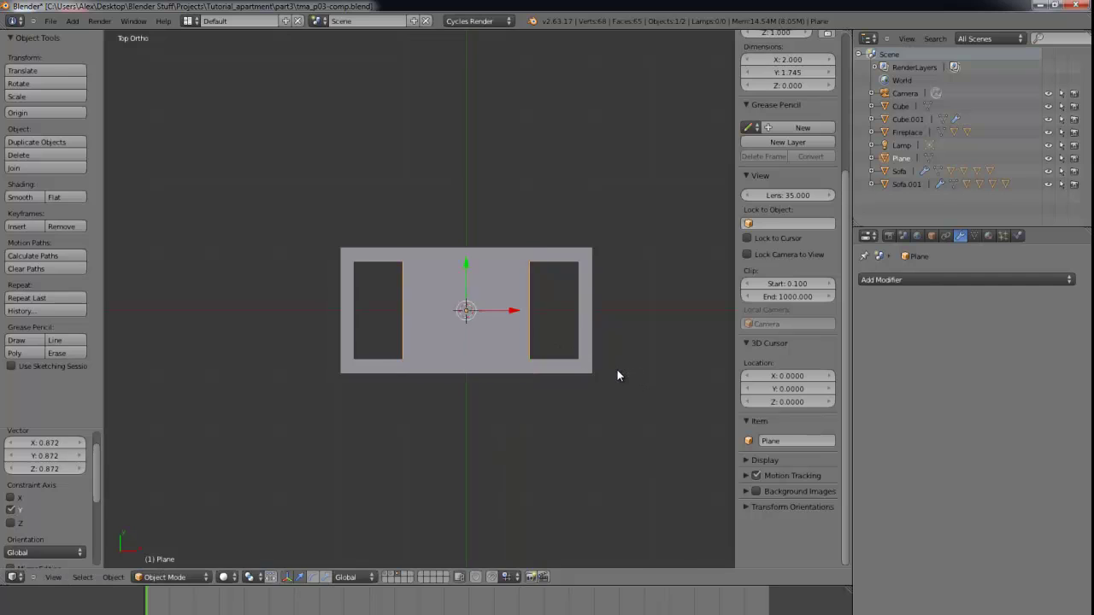
{"action": "key", "text": "z"}
{"action": "key", "text": "s"}
{"action": "key", "text": "x"}
{"action": "left_click", "coordinate": [698, 381]}
{"action": "key", "text": "s"}
{"action": "key", "text": "x"}
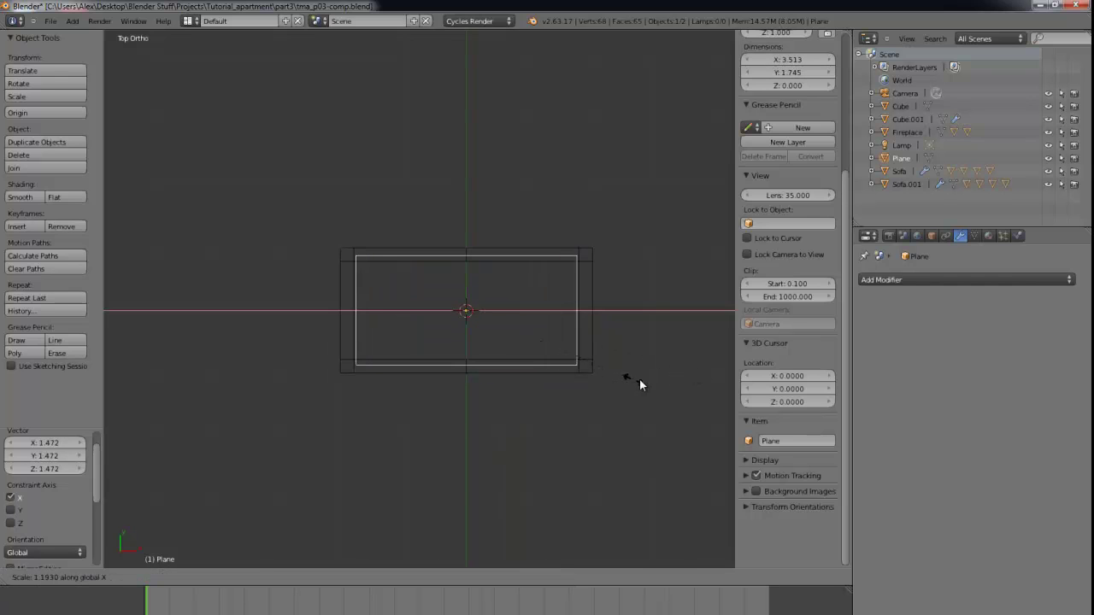
{"action": "left_click", "coordinate": [642, 378]}
{"action": "key", "text": "z"}
{"action": "middle_click_drag", "start_coordinate": [642, 384], "coordinate": [581, 205]}
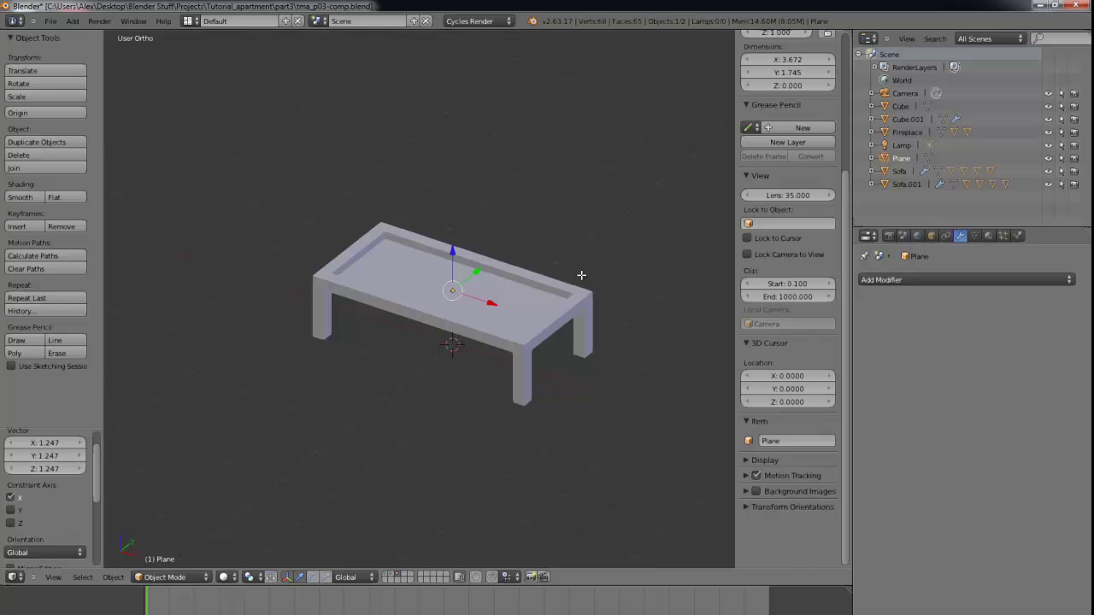
Step: Extrude the tabletop plane upward about 0.048 in Edit Mode to give it thickness
{"action": "key", "text": "Tab"}
{"action": "key", "text": "g"}
{"action": "key", "text": "z"}
{"action": "left_click", "coordinate": [582, 274]}
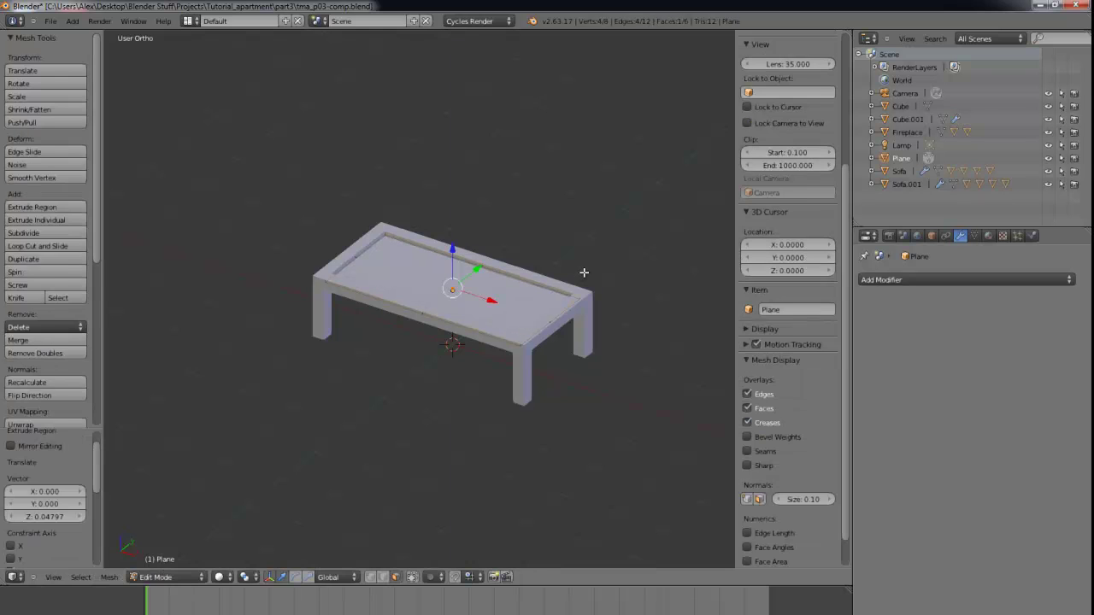
{"action": "middle_click_drag", "start_coordinate": [582, 274], "coordinate": [802, 262]}
{"action": "scroll", "coordinate": [547, 235], "scroll_direction": "up", "scroll_amount": 3}
{"action": "key", "text": "Tab"}
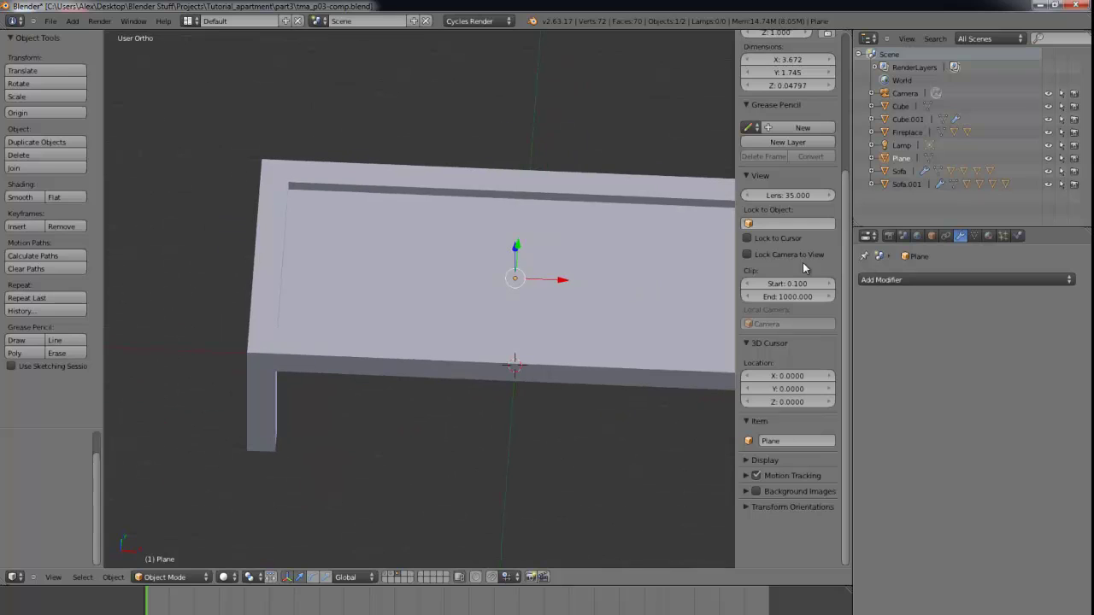
Step: Create a material named Glass for the tabletop and one named Table for the frame
{"action": "left_click", "coordinate": [986, 237]}
{"action": "left_click", "coordinate": [908, 322]}
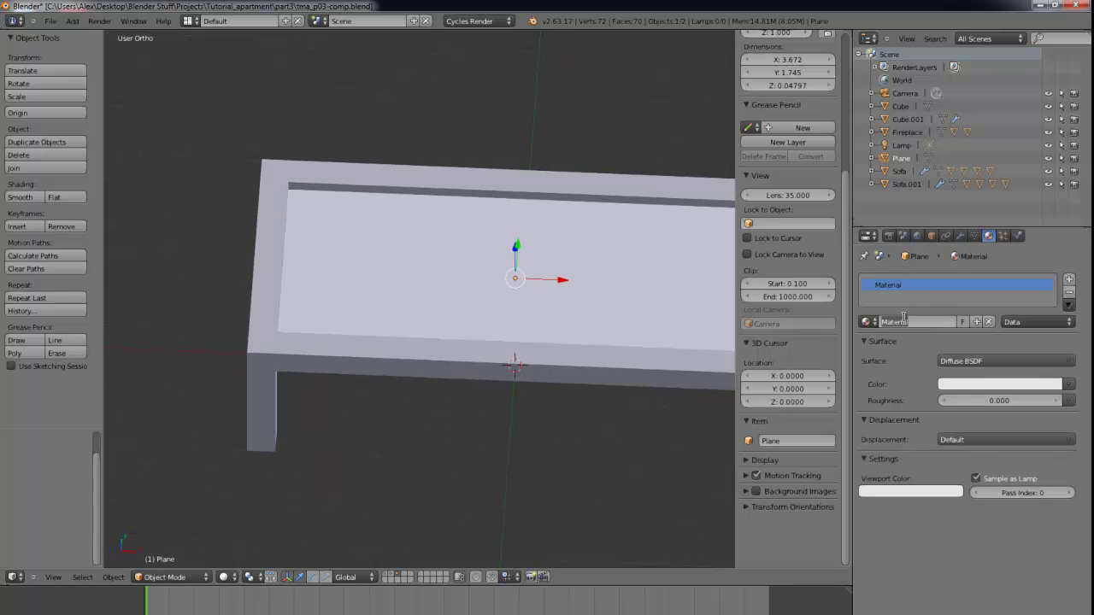
{"action": "key", "text": "Return"}
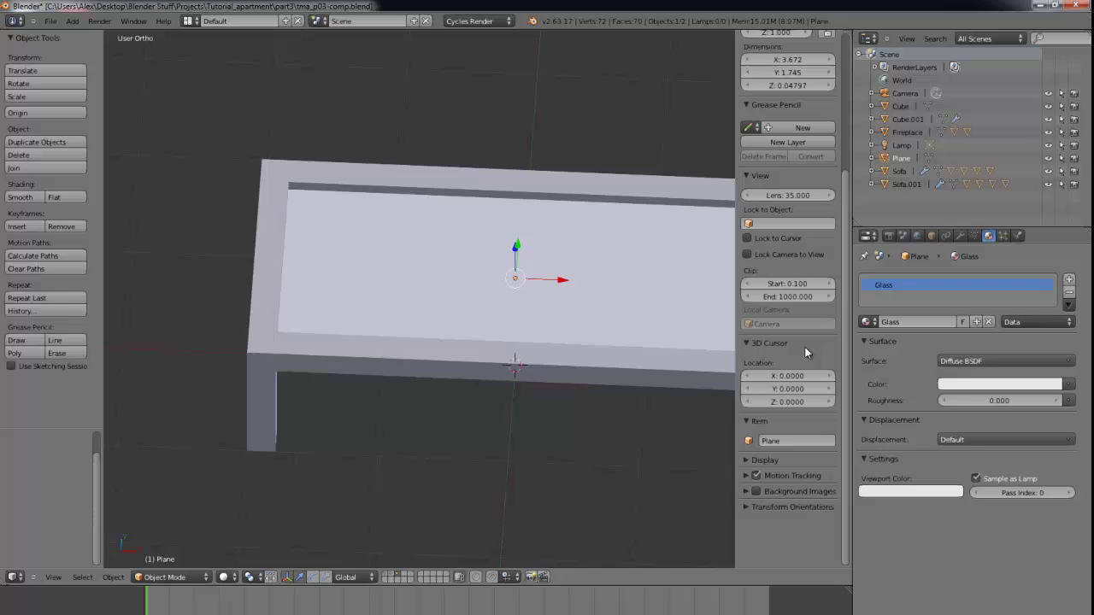
{"action": "right_click", "coordinate": [722, 373]}
{"action": "left_click", "coordinate": [908, 322]}
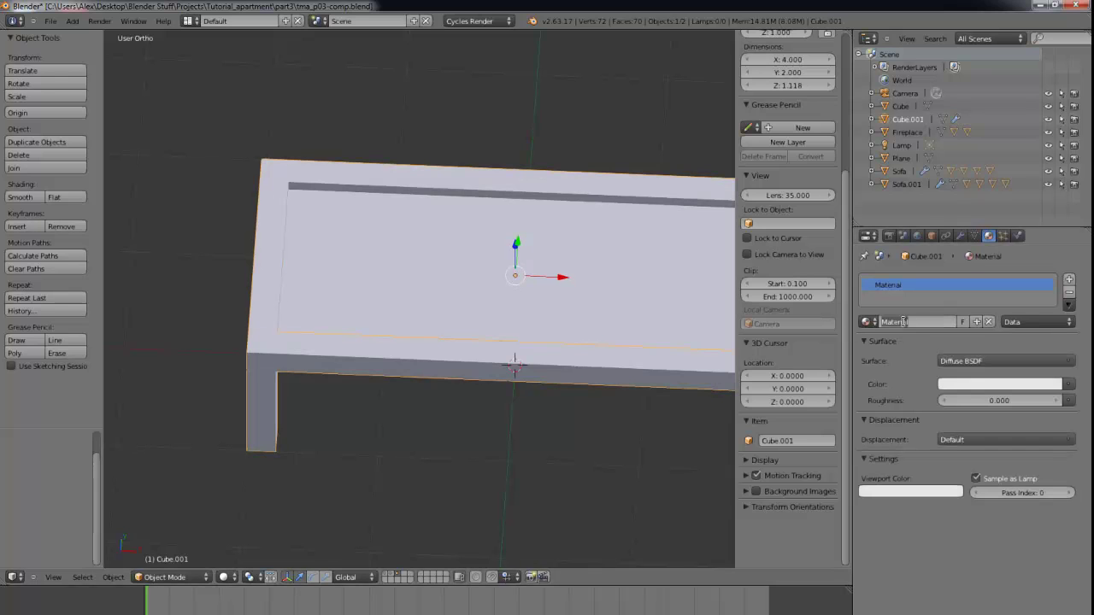
{"action": "key", "text": "Return"}
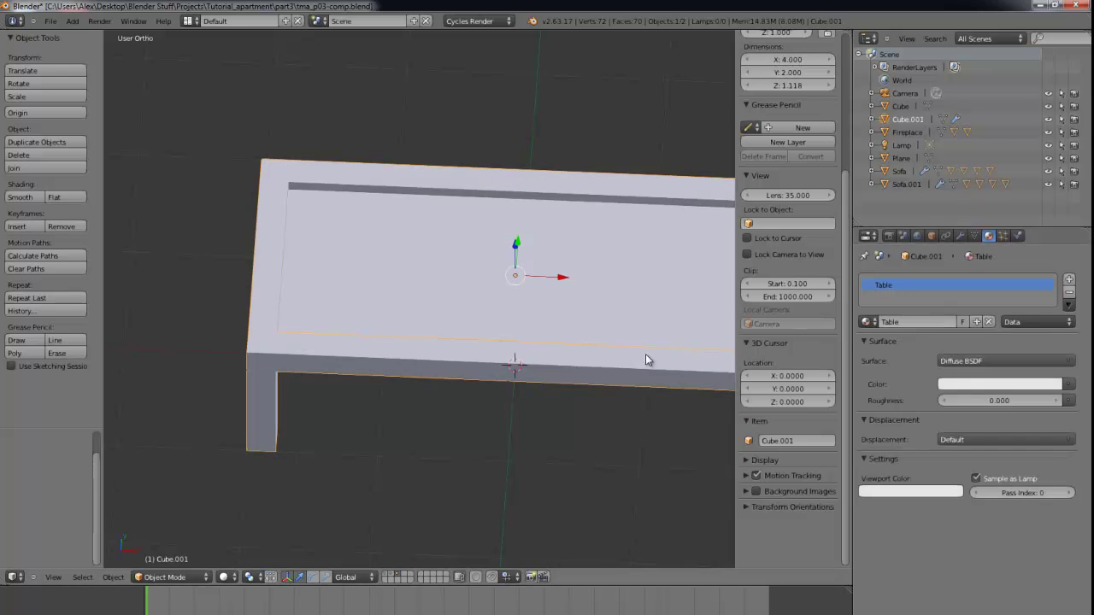
Step: Set the viewport color of the frame's Table material to dark grey, RGB 0.190
{"action": "middle_click_drag", "start_coordinate": [647, 359], "coordinate": [515, 304]}
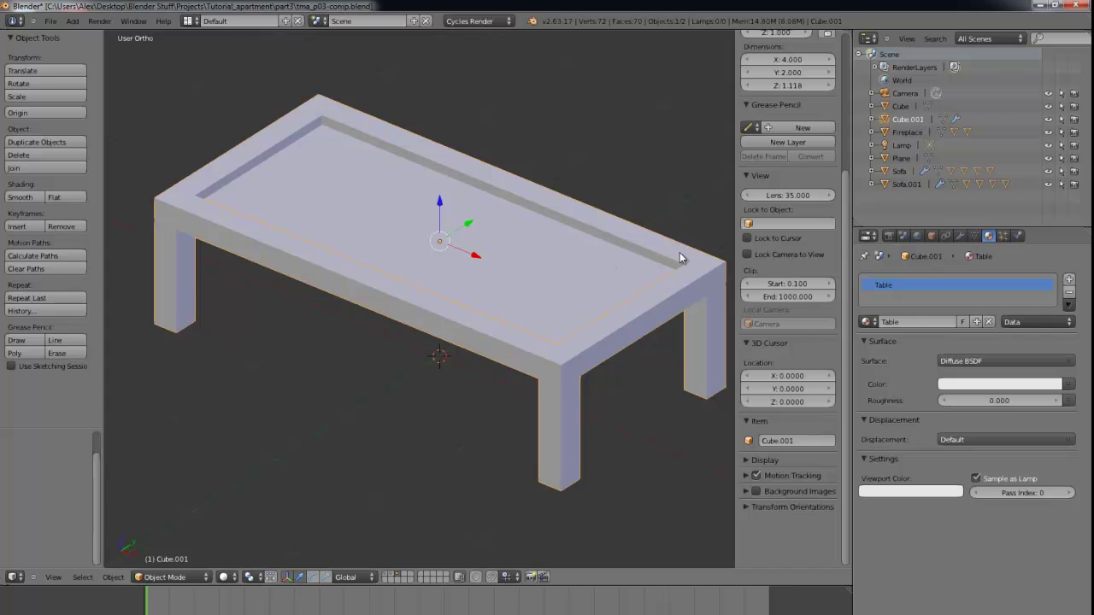
{"action": "right_click", "coordinate": [596, 275]}
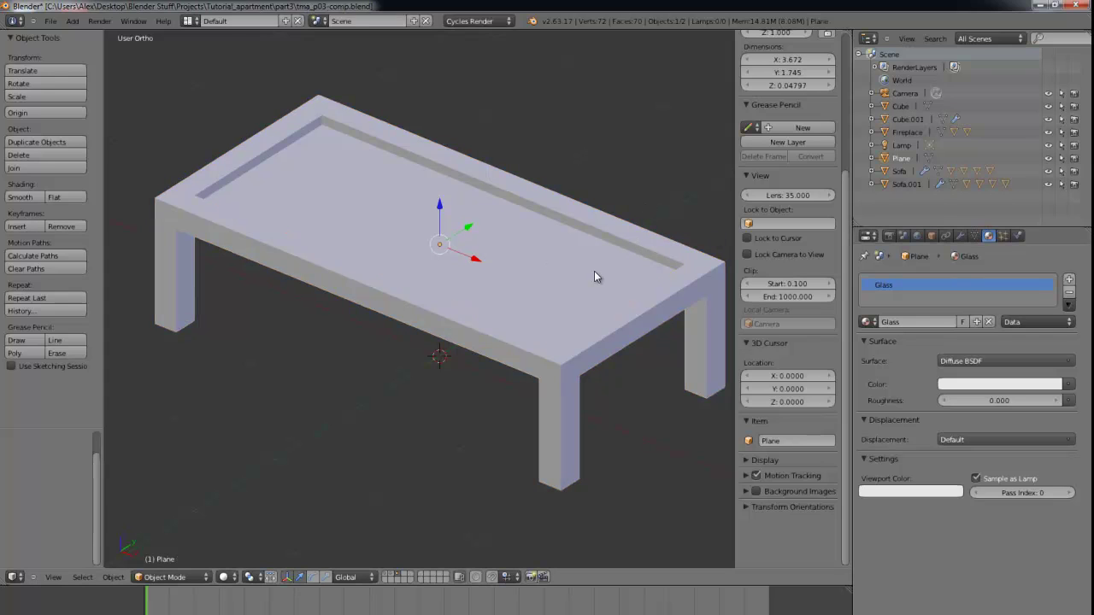
{"action": "right_click", "coordinate": [715, 313]}
{"action": "left_click", "coordinate": [902, 492]}
{"action": "left_click", "coordinate": [971, 373]}
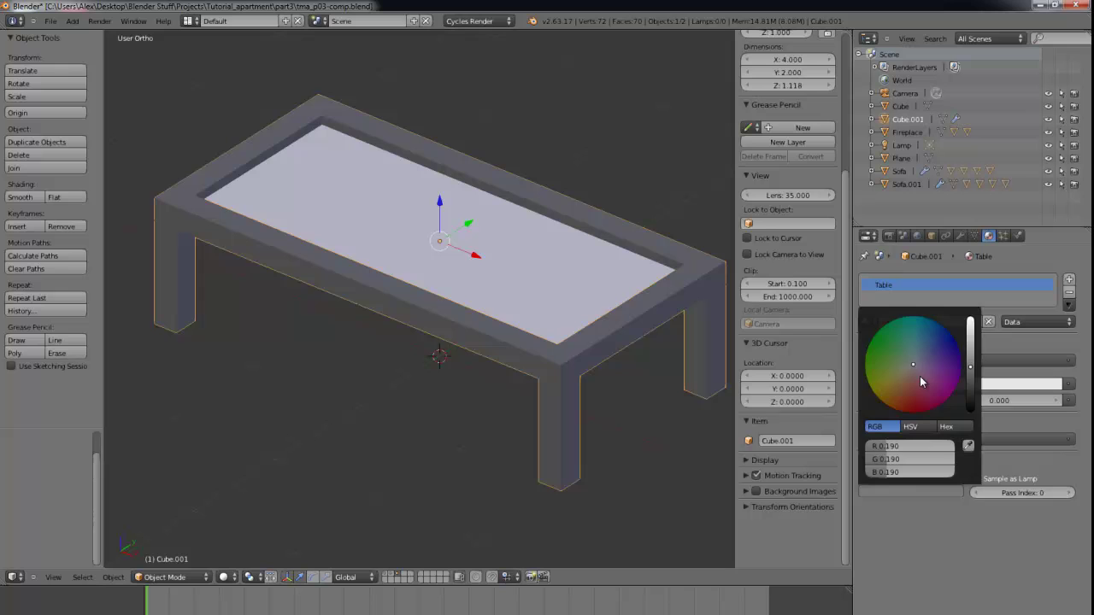
Step: Rename the tabletop object to Table.glass
{"action": "right_click", "coordinate": [505, 269]}
{"action": "key", "text": "z"}
{"action": "key", "text": "z"}
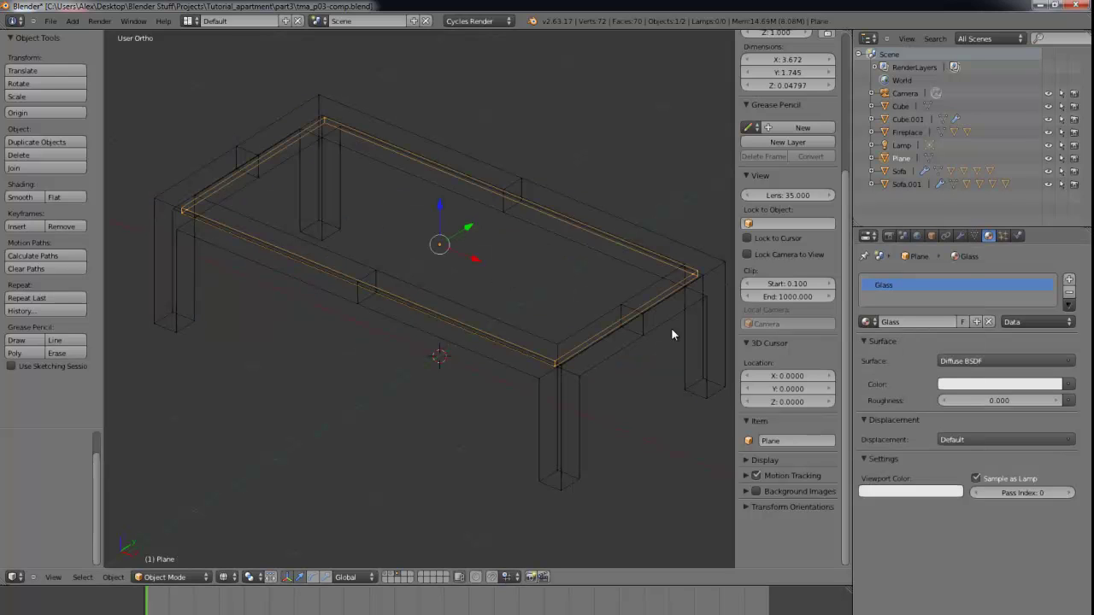
{"action": "left_click", "coordinate": [772, 440]}
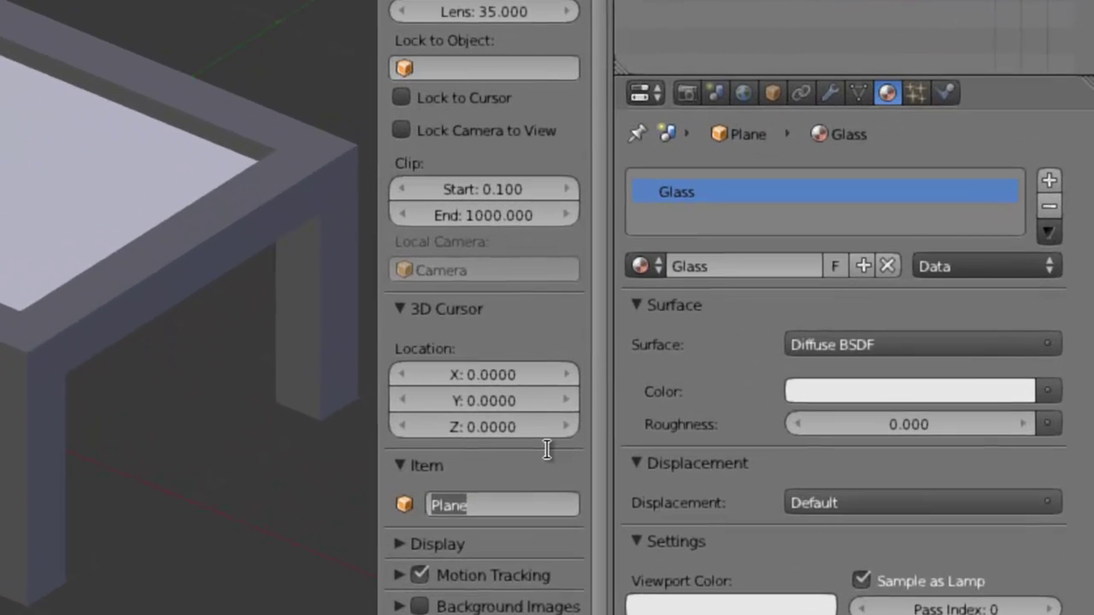
{"action": "key", "text": "BackSpace"}
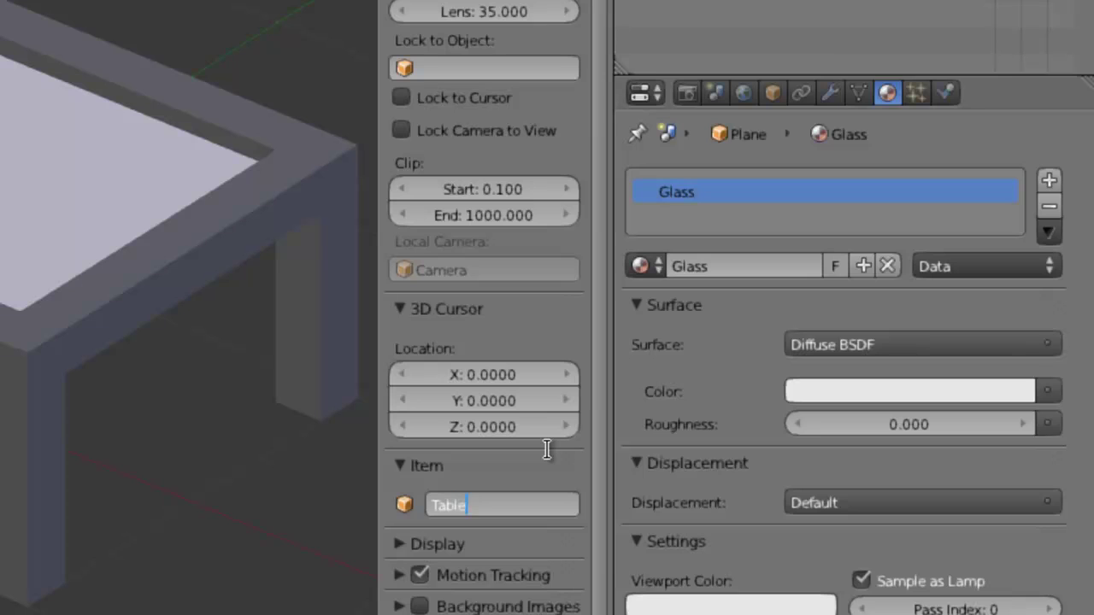
{"action": "key", "text": "Return"}
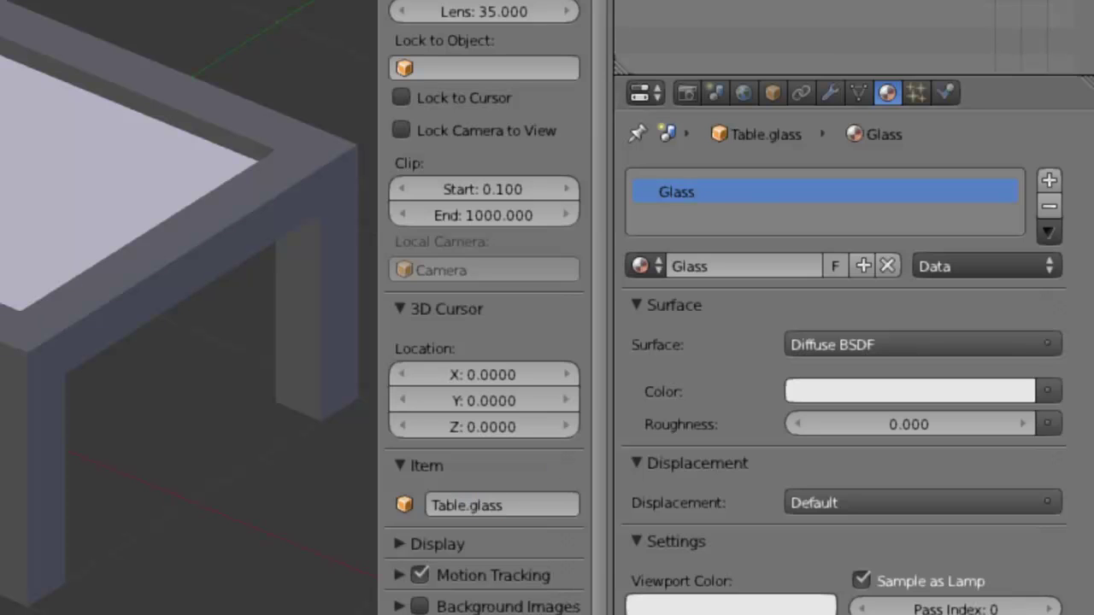
Step: Rename the table frame object to Table
{"action": "right_click", "coordinate": [12, 327]}
{"action": "left_click", "coordinate": [459, 503]}
{"action": "type", "text": "Table"}
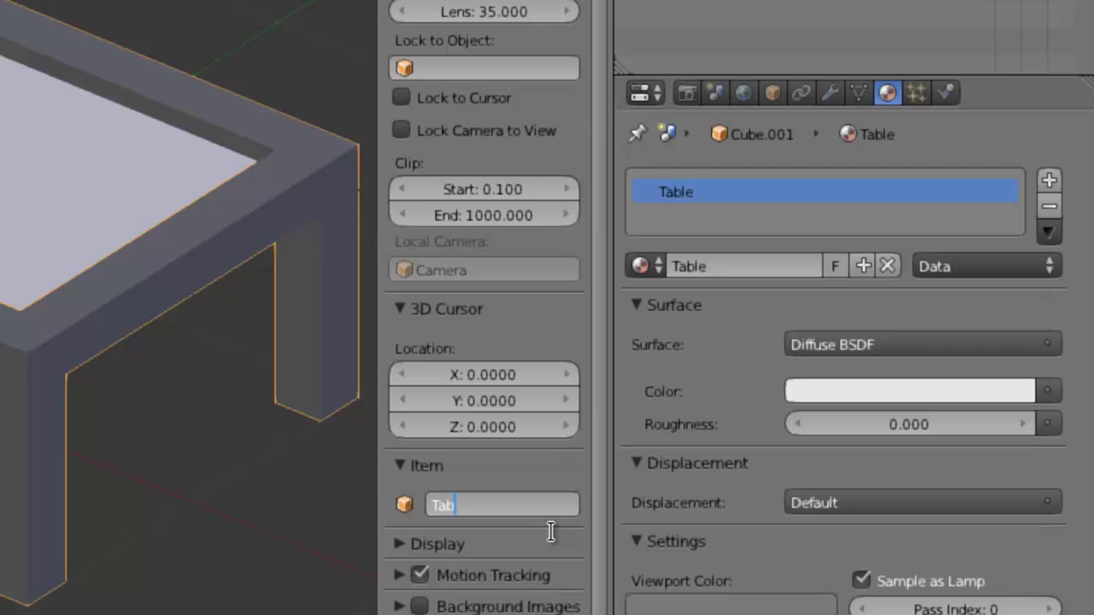
{"action": "key", "text": "Return"}
Step: Parent the glass tabletop to the table frame using the Object option
{"action": "right_click", "coordinate": [155, 214]}
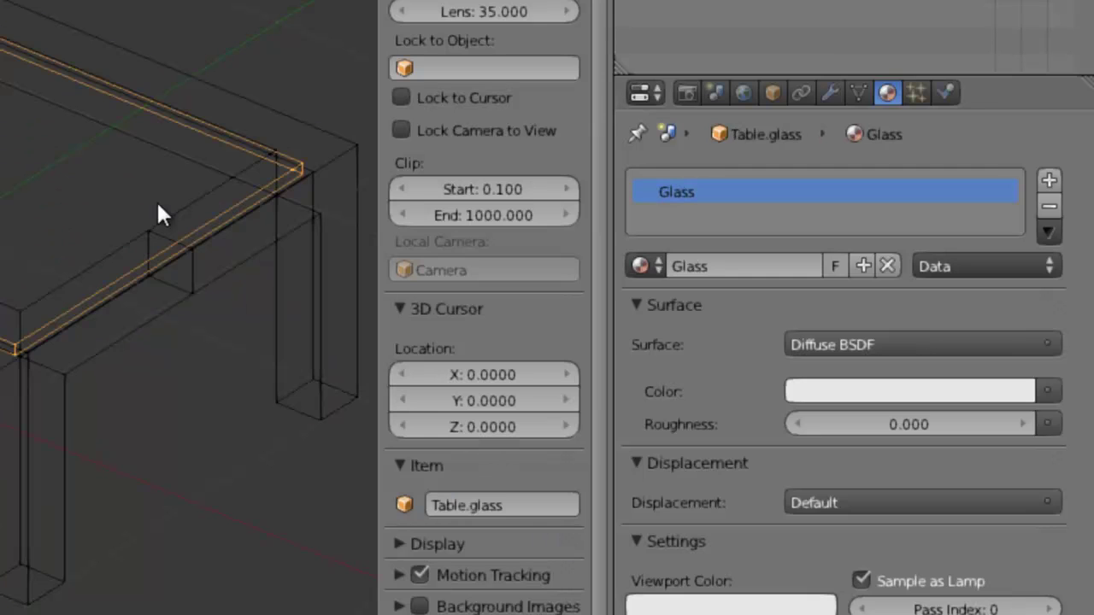
{"action": "right_click", "coordinate": [330, 156]}
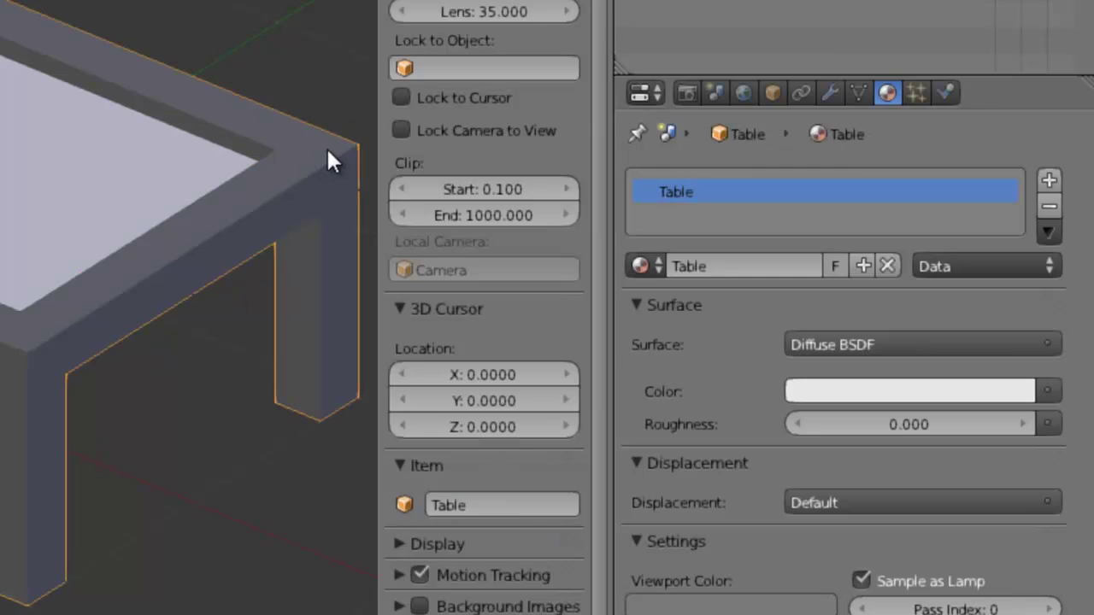
{"action": "key", "text": "g"}
{"action": "key", "text": "Escape"}
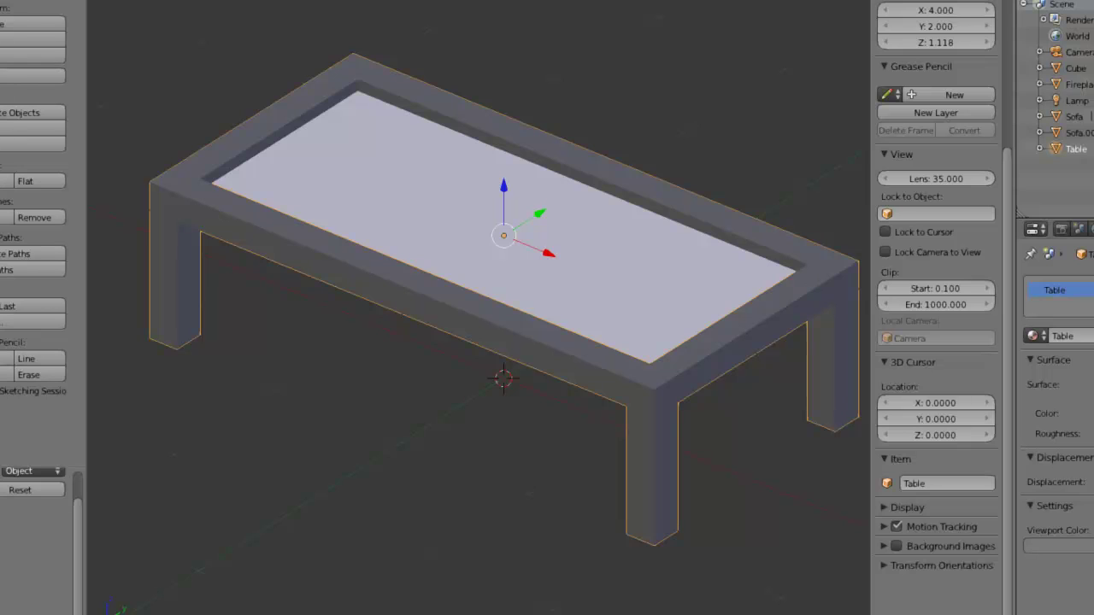
Step: Move the table frame and its glass top to the sofas' layer and display layer 2
{"action": "scroll", "coordinate": [595, 414], "scroll_direction": "down", "scroll_amount": 3}
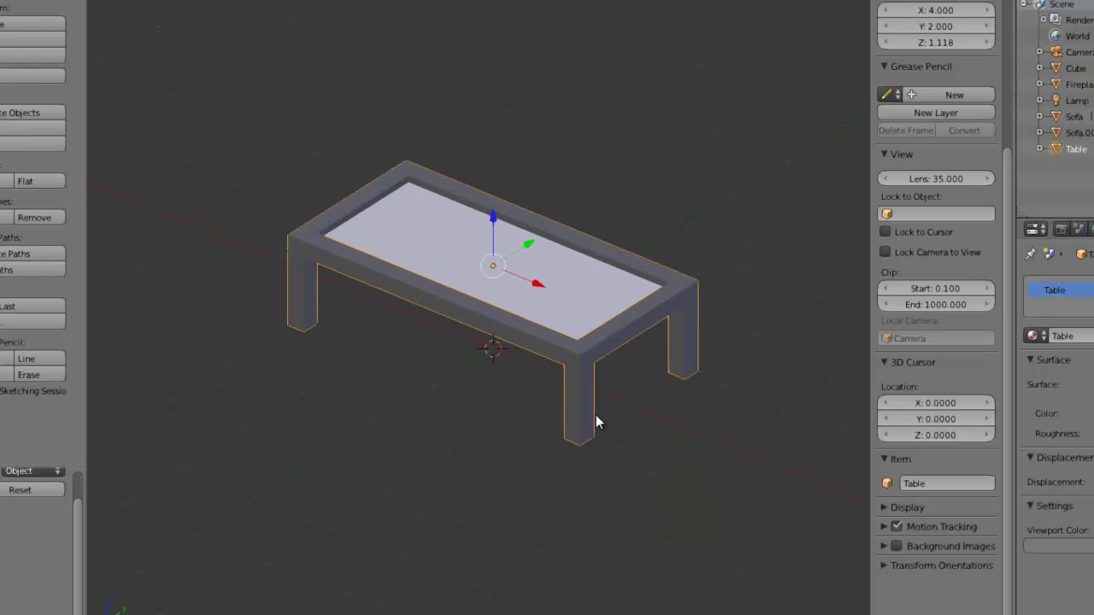
{"action": "right_click", "coordinate": [544, 308], "text": "shift"}
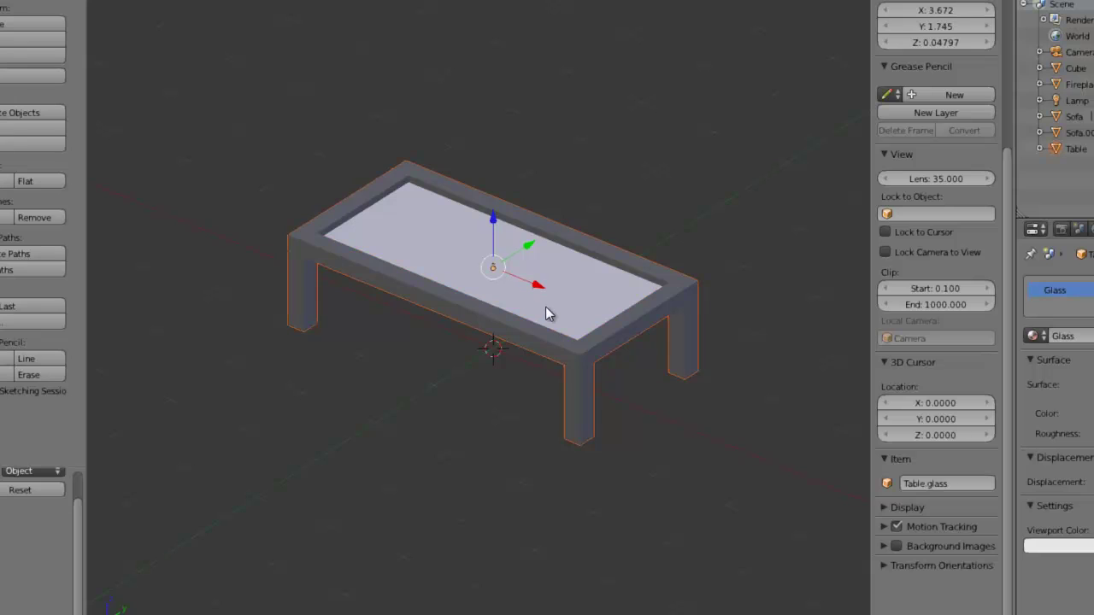
{"action": "key", "text": "m"}
{"action": "left_click", "coordinate": [686, 338]}
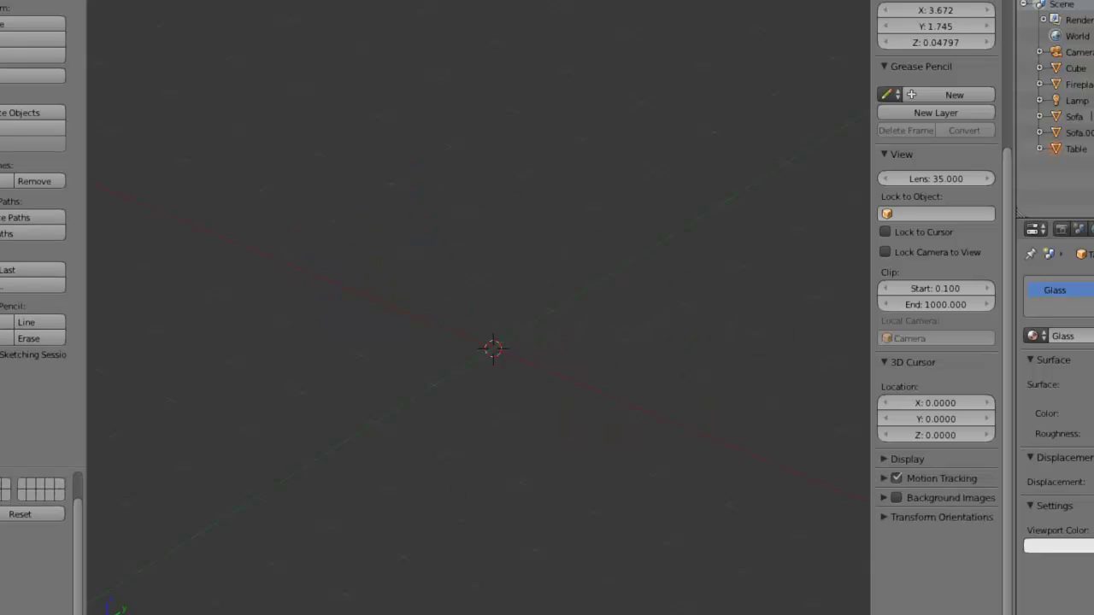
{"action": "key", "text": "2"}
Step: Scale the table and glass down to about 0.51 and lower them about 0.48 along Z toward the floor
{"action": "scroll", "coordinate": [362, 481], "scroll_direction": "down", "scroll_amount": 2}
{"action": "middle_click_drag", "start_coordinate": [512, 410], "coordinate": [575, 393]}
{"action": "key", "text": "s"}
{"action": "left_click", "coordinate": [588, 340]}
{"action": "middle_click_drag", "start_coordinate": [588, 340], "coordinate": [525, 334]}
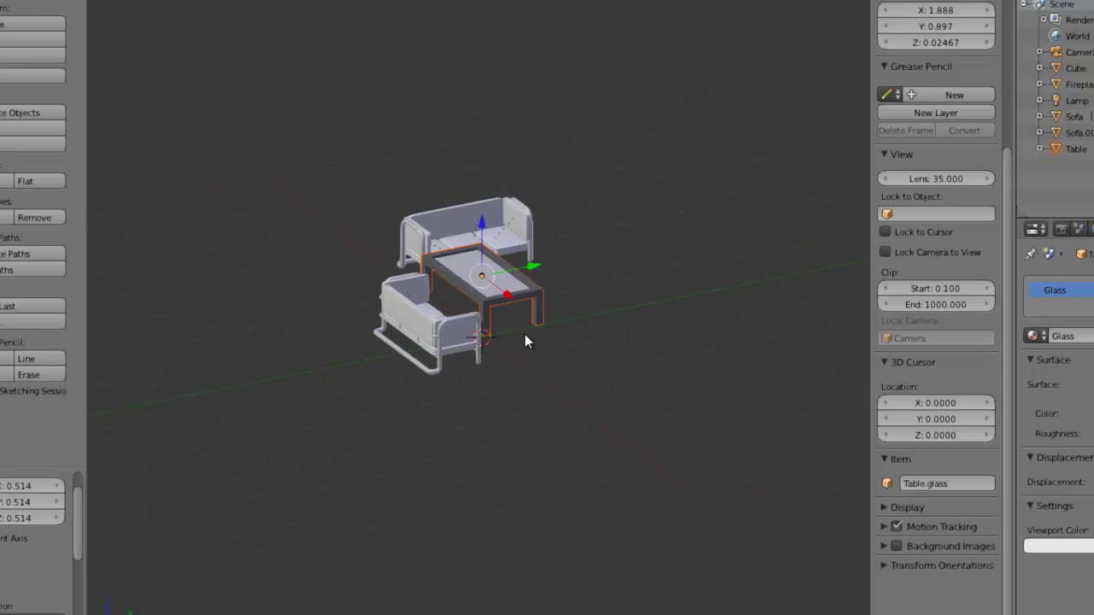
{"action": "key", "text": "g"}
{"action": "key", "text": "z"}
{"action": "left_click", "coordinate": [526, 357]}
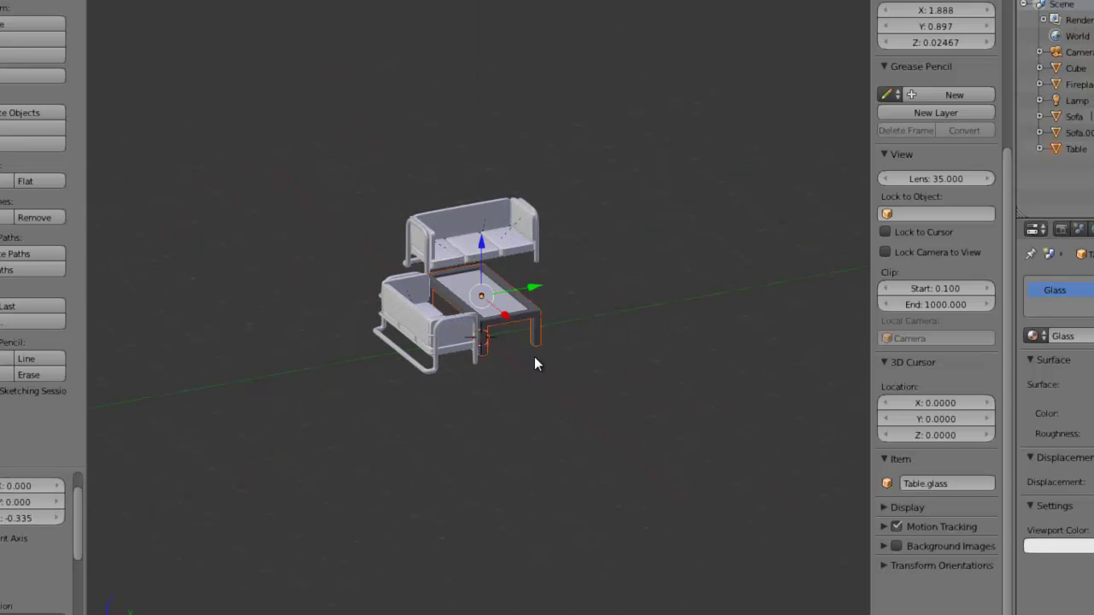
{"action": "key", "text": "KP_1"}
{"action": "scroll", "coordinate": [538, 357], "scroll_direction": "up", "scroll_amount": 4}
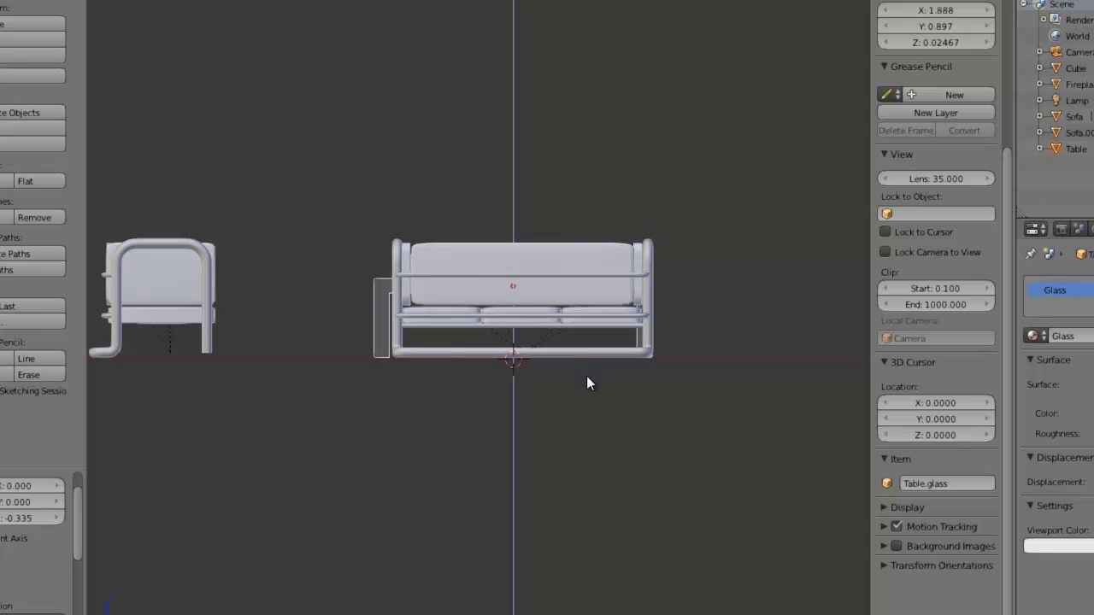
{"action": "left_click", "coordinate": [589, 352]}
Step: Scale the table down by a further factor of about 0.62 and lower it about 0.21 along Z onto the floor
{"action": "middle_click_drag", "start_coordinate": [590, 352], "coordinate": [764, 420]}
{"action": "key", "text": "s"}
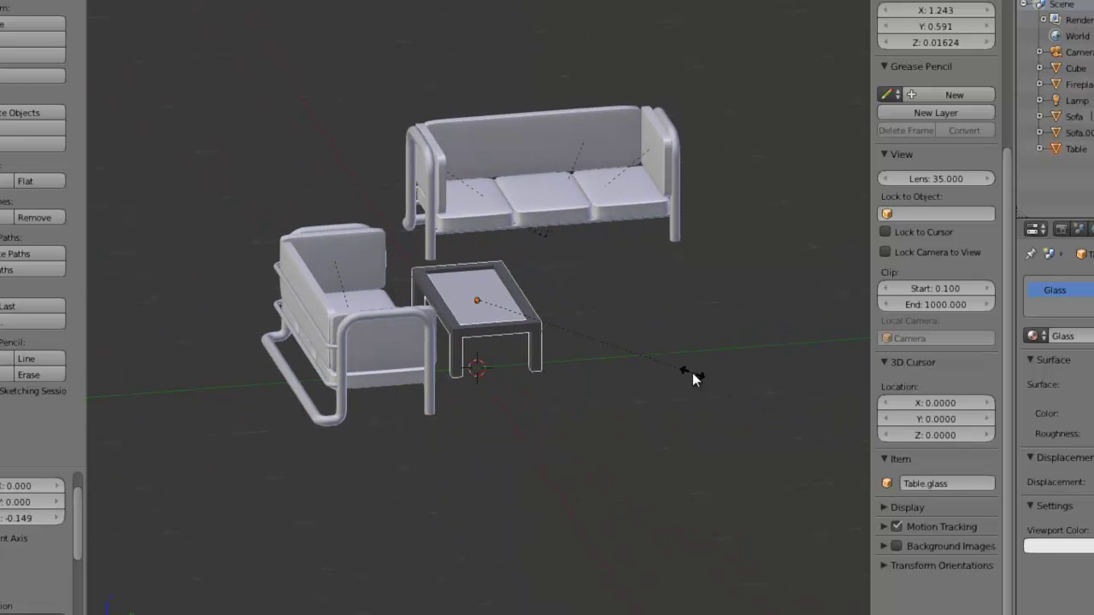
{"action": "left_click", "coordinate": [678, 370]}
{"action": "key", "text": "KP_1"}
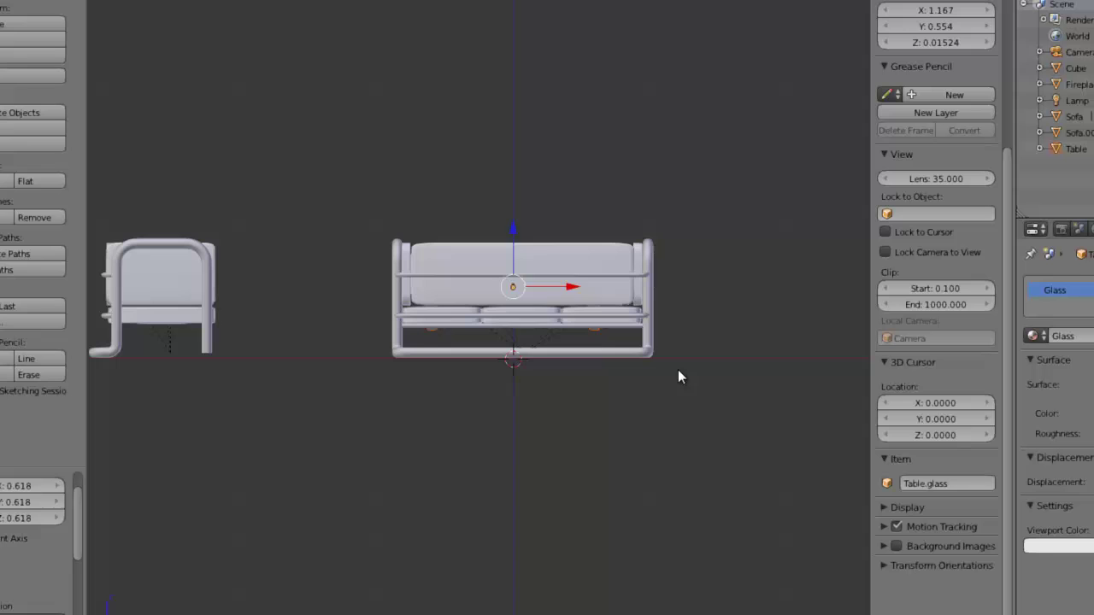
{"action": "key", "text": "g"}
{"action": "key", "text": "z"}
{"action": "left_click", "coordinate": [698, 389]}
{"action": "key", "text": "z"}
{"action": "scroll", "coordinate": [699, 391], "scroll_direction": "up", "scroll_amount": 7}
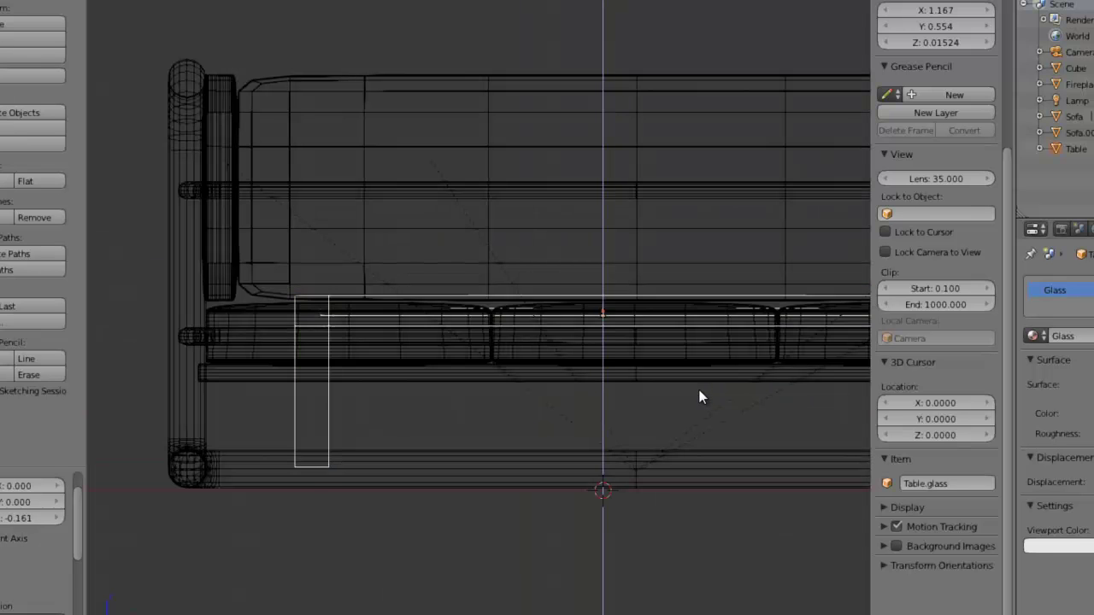
{"action": "left_click", "coordinate": [700, 410]}
Step: Move the table and its glass about 0.772 along Y between the sofas and save the scene
{"action": "key", "text": "z"}
{"action": "middle_click_drag", "start_coordinate": [651, 386], "coordinate": [667, 403]}
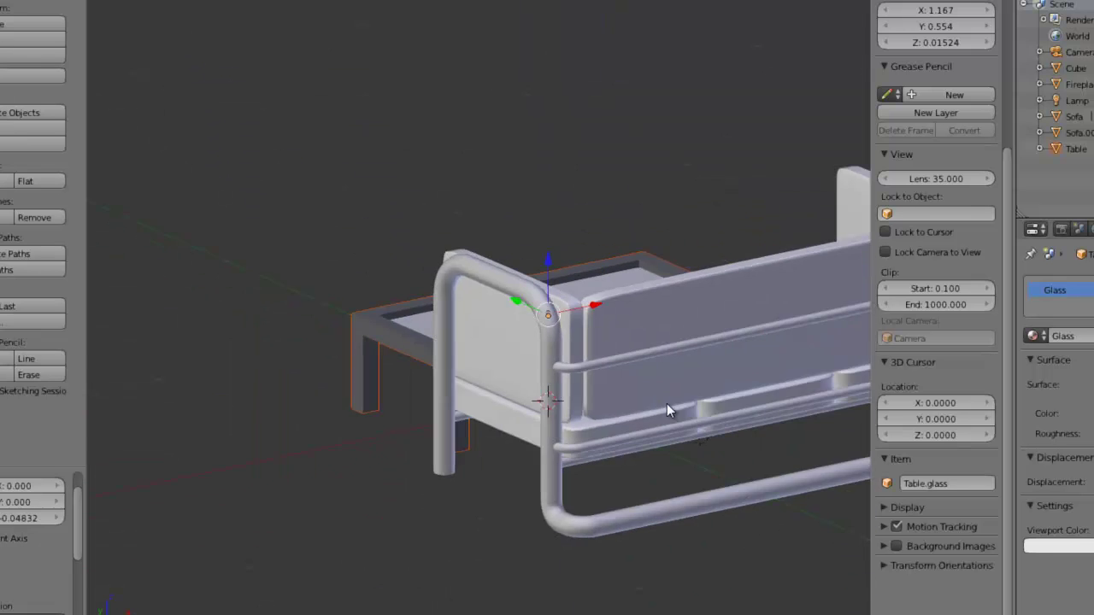
{"action": "scroll", "coordinate": [695, 452], "scroll_direction": "down", "scroll_amount": 6}
{"action": "middle_click_drag", "start_coordinate": [696, 452], "coordinate": [642, 421]}
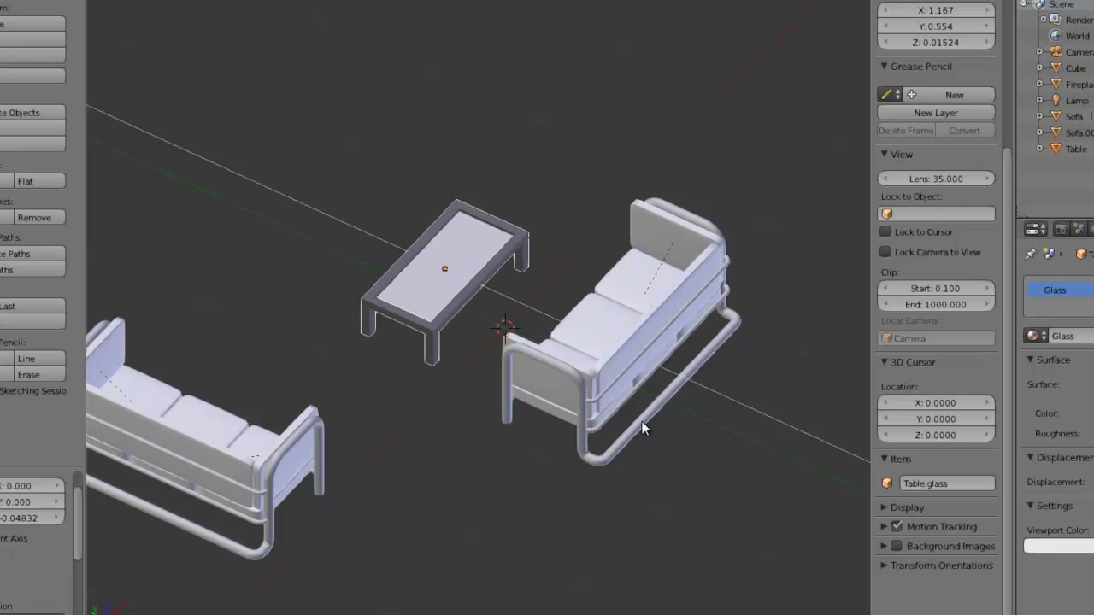
{"action": "left_click", "coordinate": [615, 397]}
{"action": "key", "text": "KP_0"}
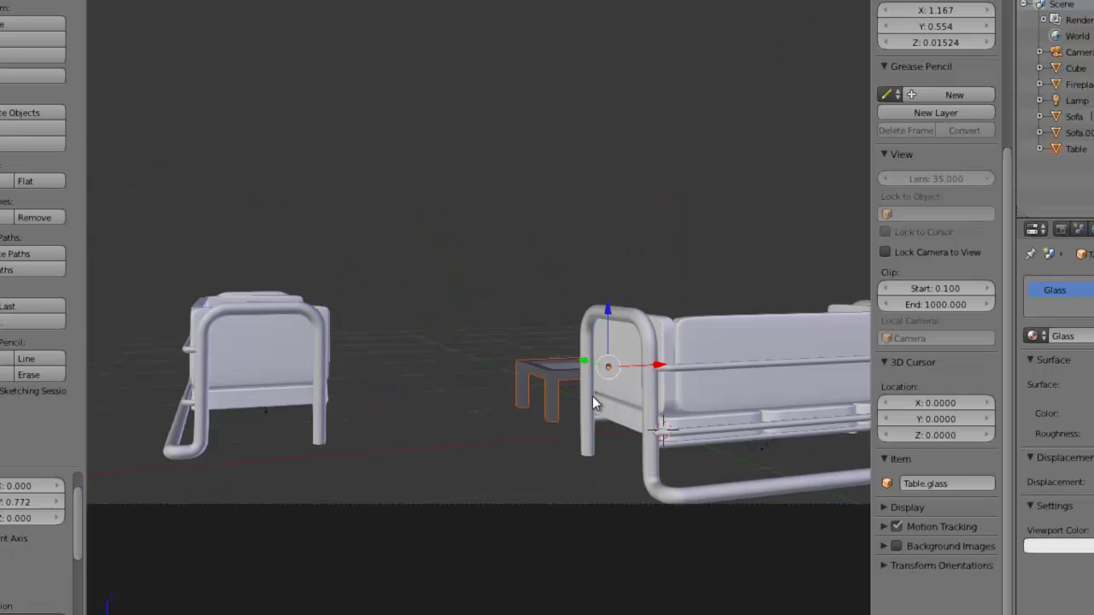
{"action": "key", "text": "ctrl+s"}
{"action": "left_click", "coordinate": [556, 349]}
Step: Raise the upper face of the table's glass along Z until the glass is about 0.031 thick
{"action": "scroll", "coordinate": [573, 387], "scroll_direction": "up", "scroll_amount": 2}
{"action": "right_click", "coordinate": [627, 416]}
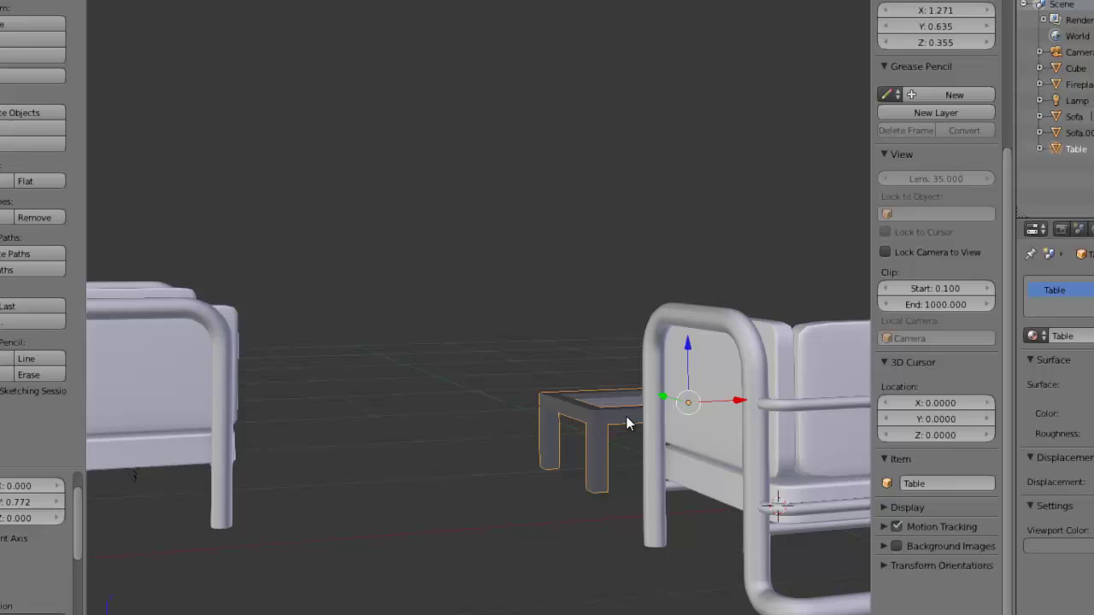
{"action": "key", "text": "Tab"}
{"action": "middle_click_drag", "start_coordinate": [626, 416], "coordinate": [496, 398], "text": "shift"}
{"action": "scroll", "coordinate": [576, 430], "scroll_direction": "up", "scroll_amount": 2}
{"action": "key", "text": "Tab"}
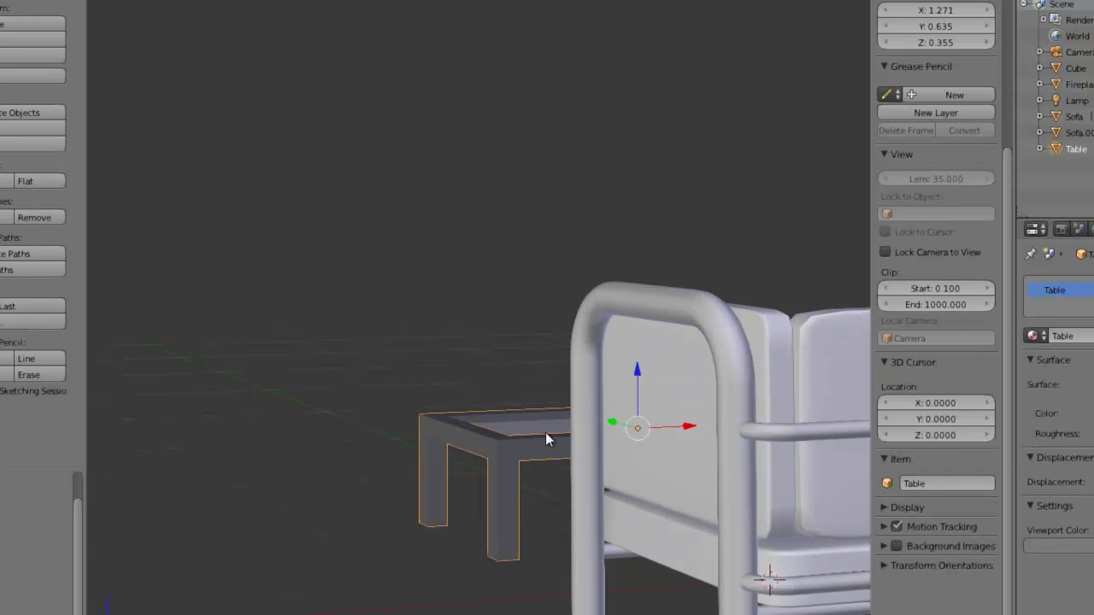
{"action": "right_click", "coordinate": [544, 432]}
{"action": "key", "text": "Tab"}
{"action": "key", "text": "g"}
{"action": "key", "text": "z"}
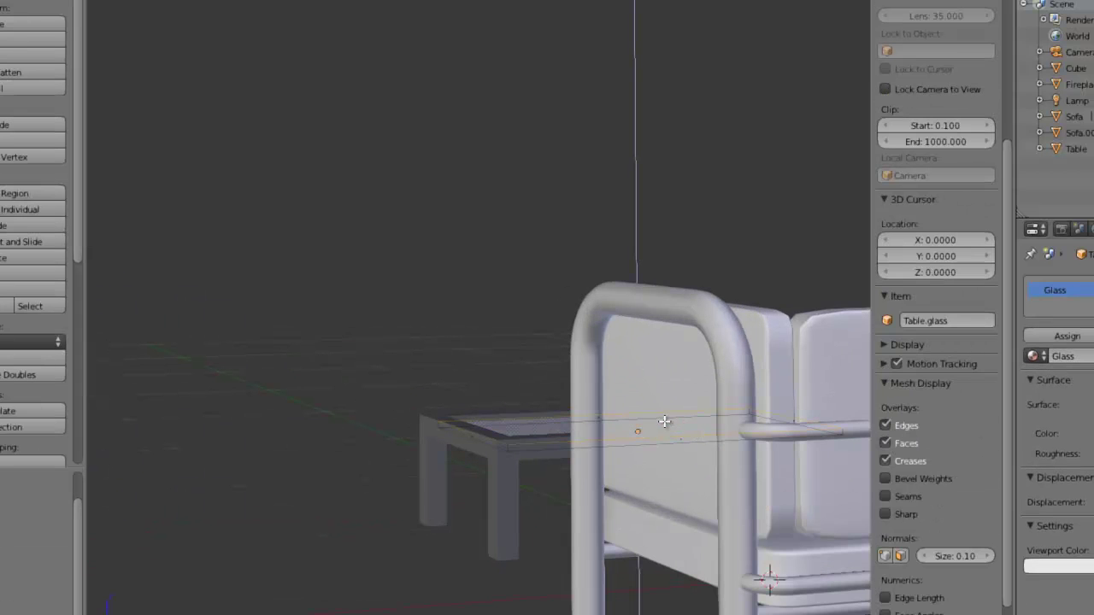
{"action": "left_click", "coordinate": [669, 419]}
{"action": "key", "text": "Tab"}
{"action": "scroll", "coordinate": [671, 425], "scroll_direction": "up", "scroll_amount": 1}
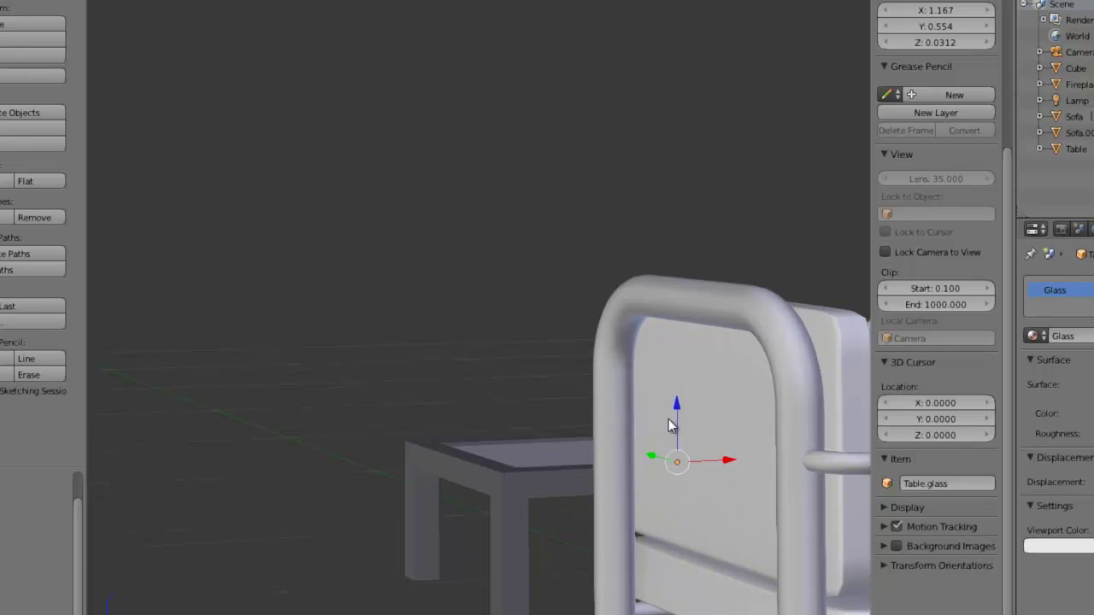
Step: Raise the glass's upper face further along Z to make the glass about 0.038 thick
{"action": "key", "text": "Tab"}
{"action": "key", "text": "g"}
{"action": "key", "text": "z"}
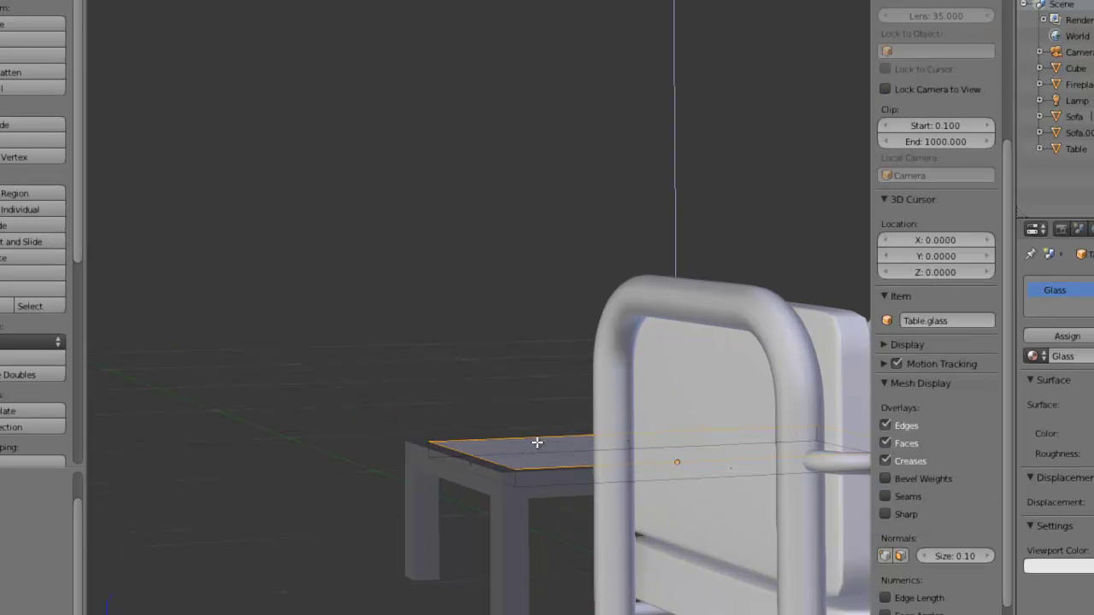
{"action": "left_click", "coordinate": [536, 443]}
{"action": "key", "text": "Tab"}
{"action": "scroll", "coordinate": [538, 446], "scroll_direction": "down", "scroll_amount": 1}
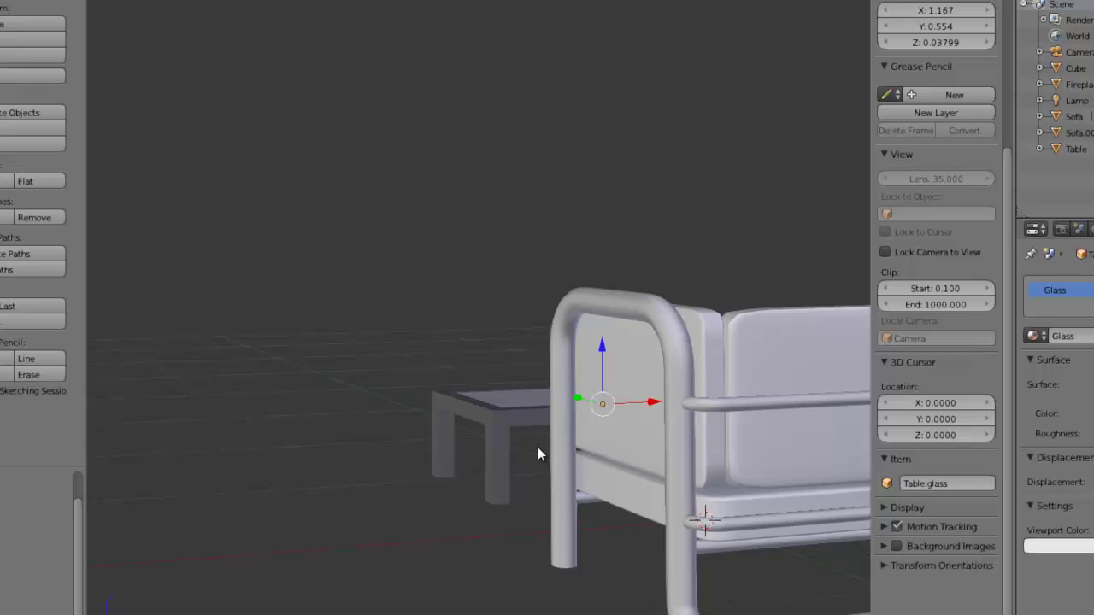
Step: Compare the full scene from the camera with the Modern_Apartment.png reference in a temporary UV/Image Editor, and close that editor
{"action": "key", "text": "KP_0"}
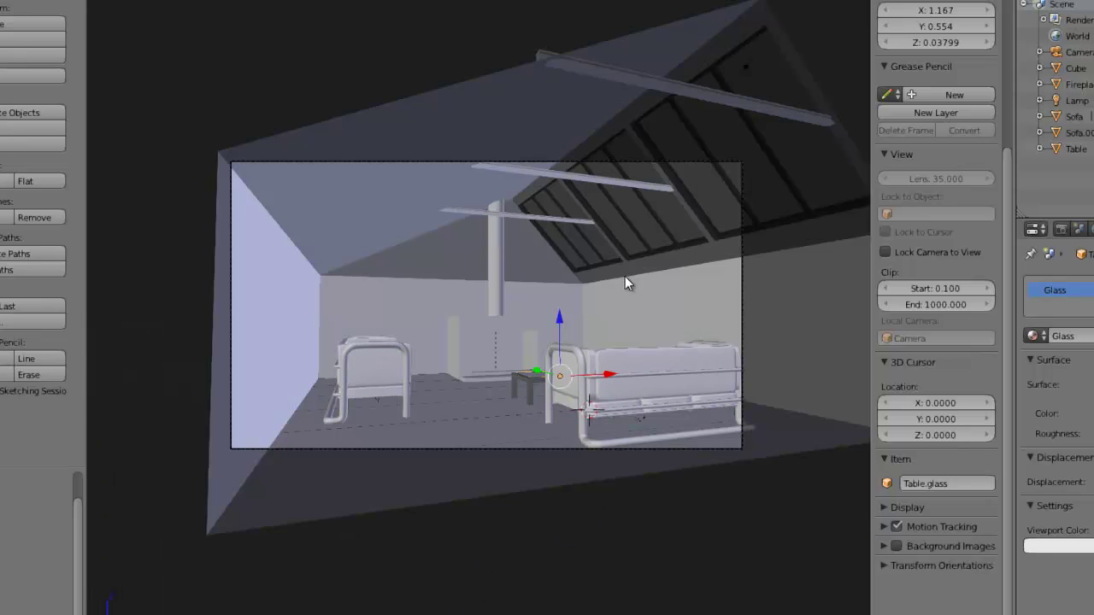
{"action": "key", "text": "Home"}
{"action": "scroll", "coordinate": [636, 282], "scroll_direction": "up", "scroll_amount": 1}
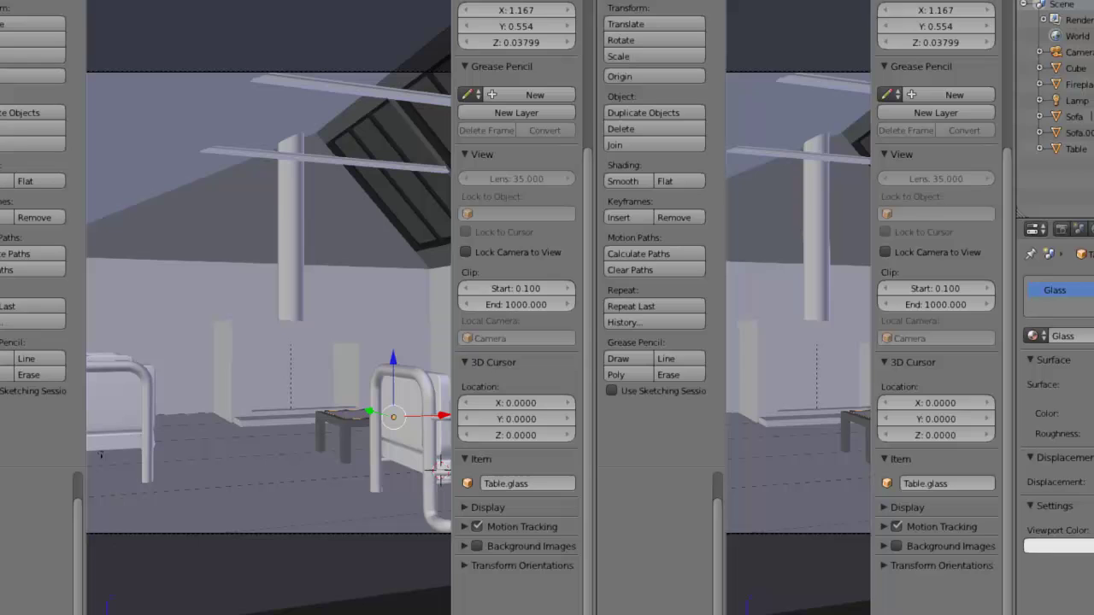
{"action": "left_click", "coordinate": [608, 609]}
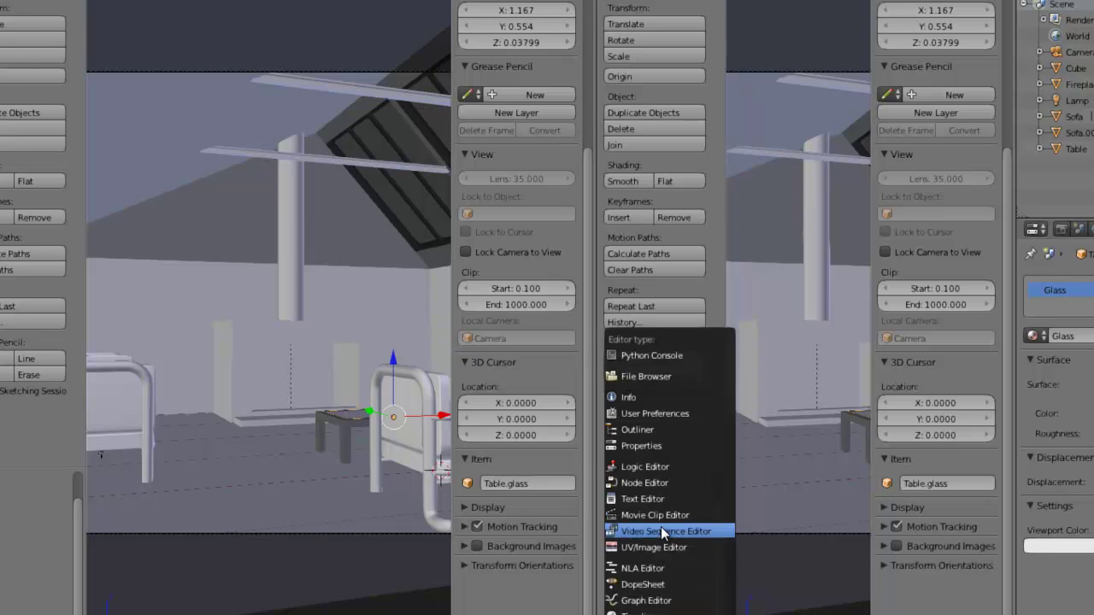
{"action": "left_click", "coordinate": [668, 549]}
{"action": "left_click", "coordinate": [733, 608]}
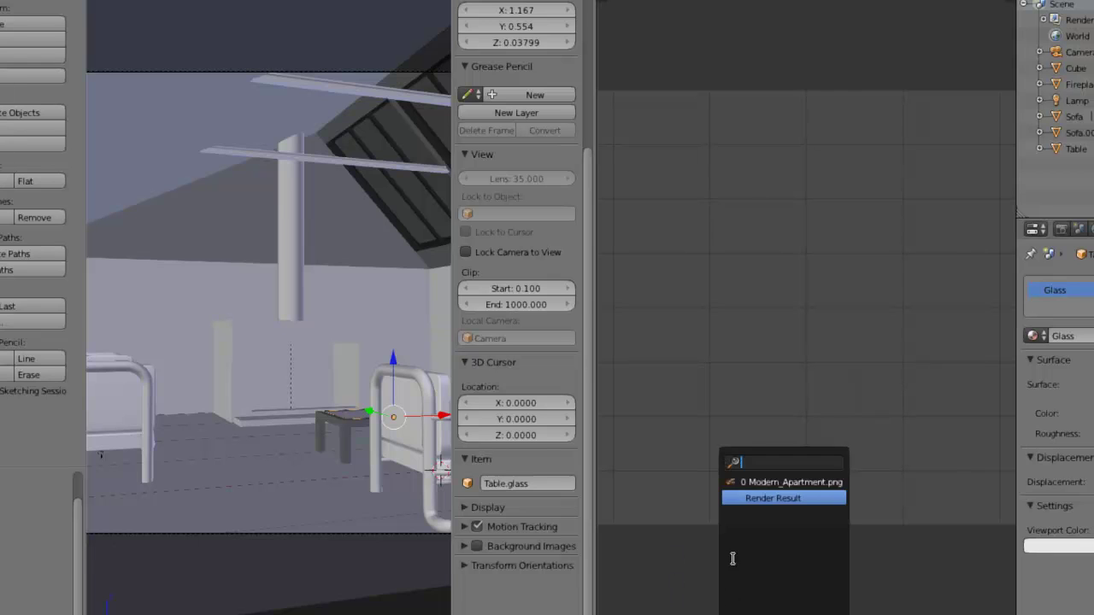
{"action": "left_click", "coordinate": [743, 481]}
{"action": "scroll", "coordinate": [784, 436], "scroll_direction": "down", "scroll_amount": 4}
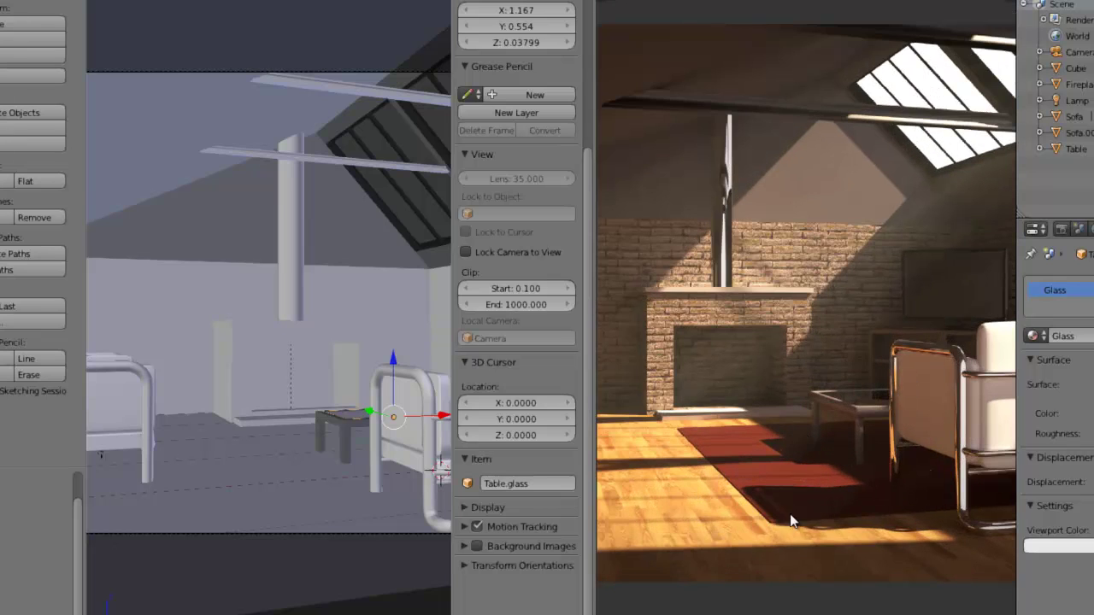
{"action": "scroll", "coordinate": [718, 454], "scroll_direction": "up", "scroll_amount": 1}
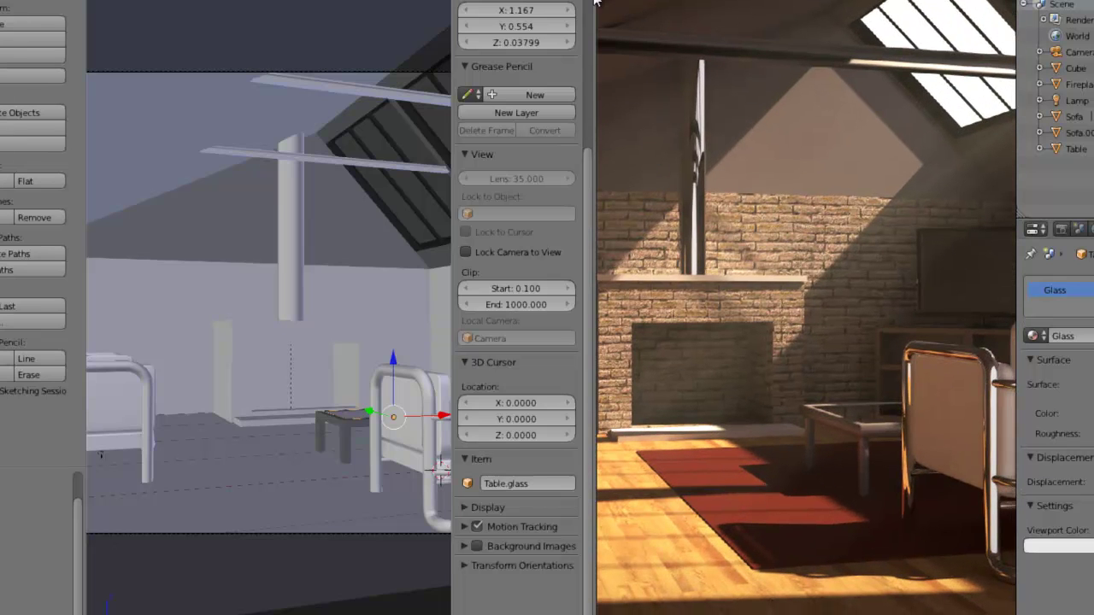
{"action": "left_click_drag", "start_coordinate": [588, 3], "coordinate": [684, 25]}
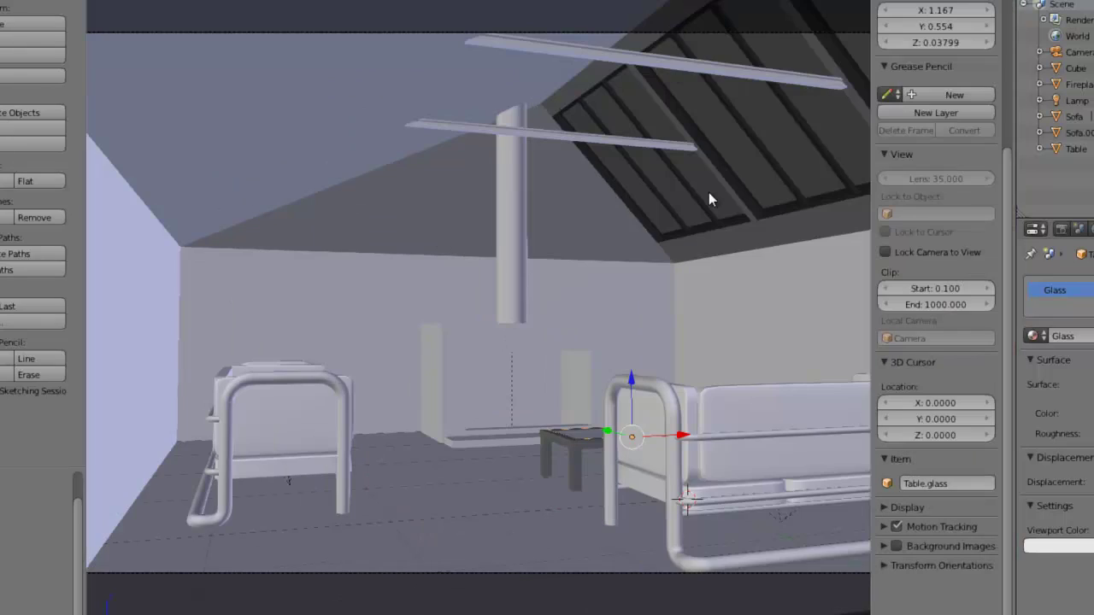
Step: Add a plane mesh at the origin on an empty layer and enter Edit Mode on it
{"action": "key", "text": "t"}
{"action": "key", "text": "n"}
{"action": "key", "text": "2"}
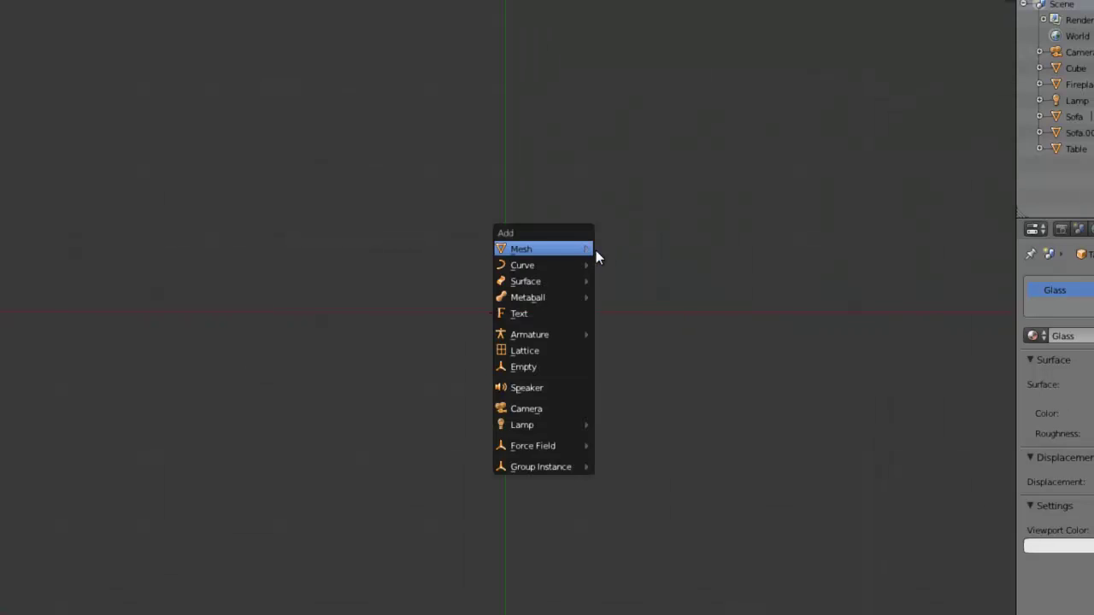
{"action": "left_click", "coordinate": [614, 249]}
{"action": "scroll", "coordinate": [614, 306], "scroll_direction": "down", "scroll_amount": 1}
{"action": "scroll", "coordinate": [757, 239], "scroll_direction": "up", "scroll_amount": 3}
{"action": "key", "text": "Tab"}
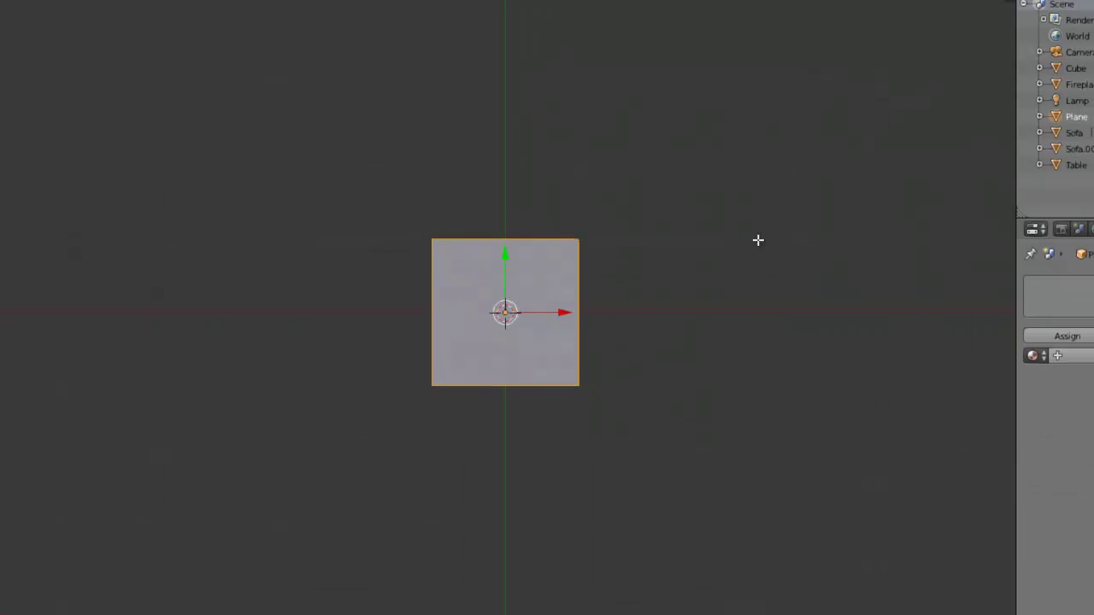
Step: Subdivide the whole plane with 10 cuts
{"action": "key", "text": "w"}
{"action": "left_click", "coordinate": [757, 240]}
{"action": "key", "text": "t"}
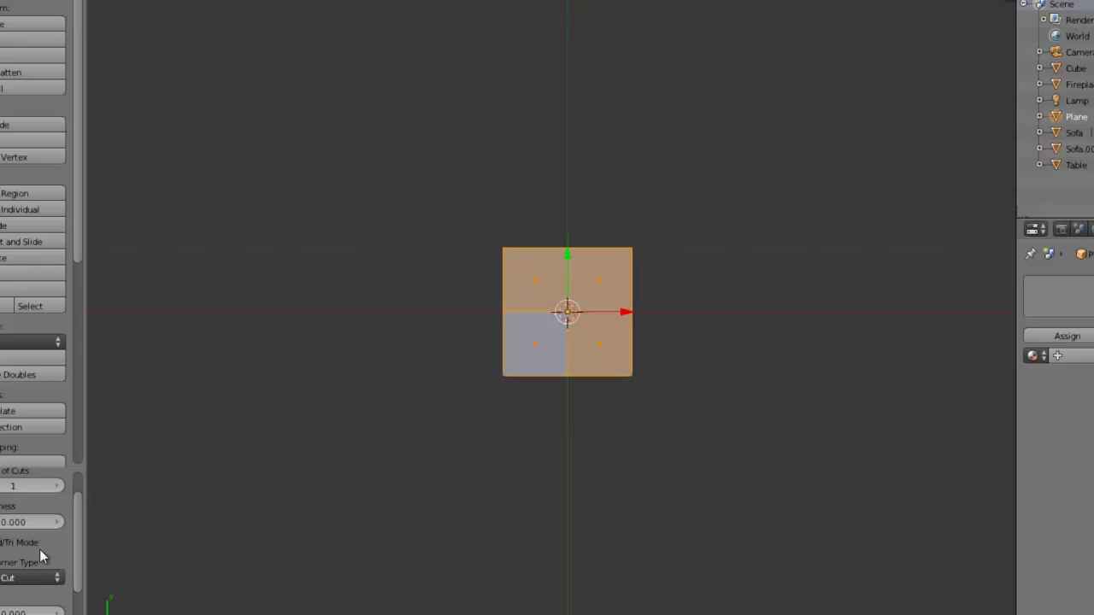
{"action": "scroll", "coordinate": [580, 327], "scroll_direction": "up", "scroll_amount": 1}
{"action": "left_click_drag", "start_coordinate": [78, 504], "coordinate": [77, 477]}
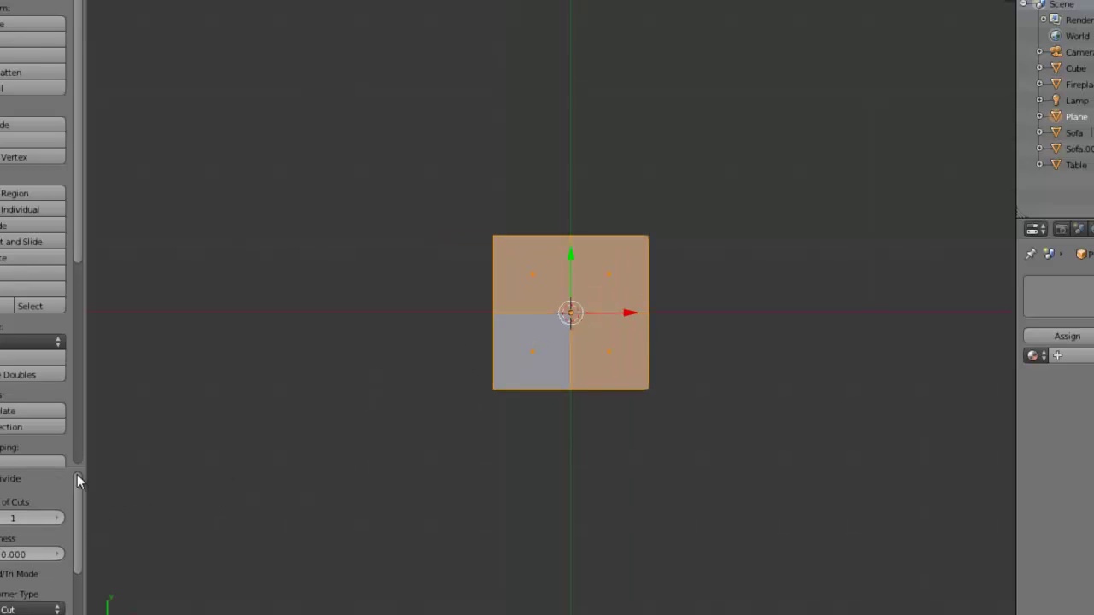
{"action": "left_click_drag", "start_coordinate": [8, 518], "coordinate": [537, 511]}
{"action": "scroll", "coordinate": [566, 480], "scroll_direction": "up", "scroll_amount": 1}
{"action": "scroll", "coordinate": [566, 480], "scroll_direction": "up", "scroll_amount": 1}
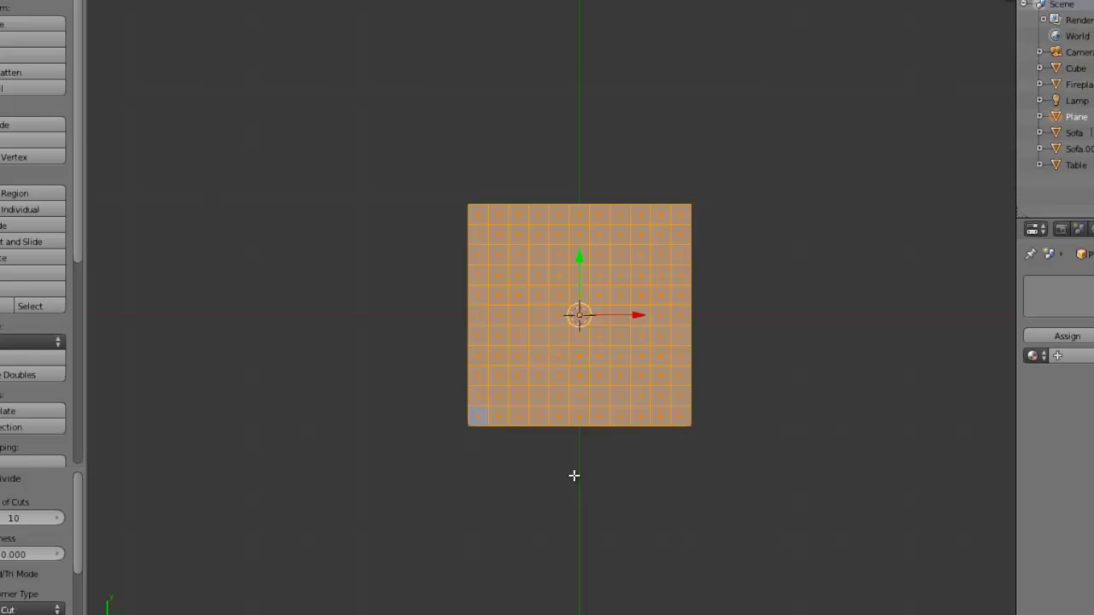
{"action": "key", "text": "w"}
{"action": "left_click", "coordinate": [572, 473]}
{"action": "key", "text": "a"}
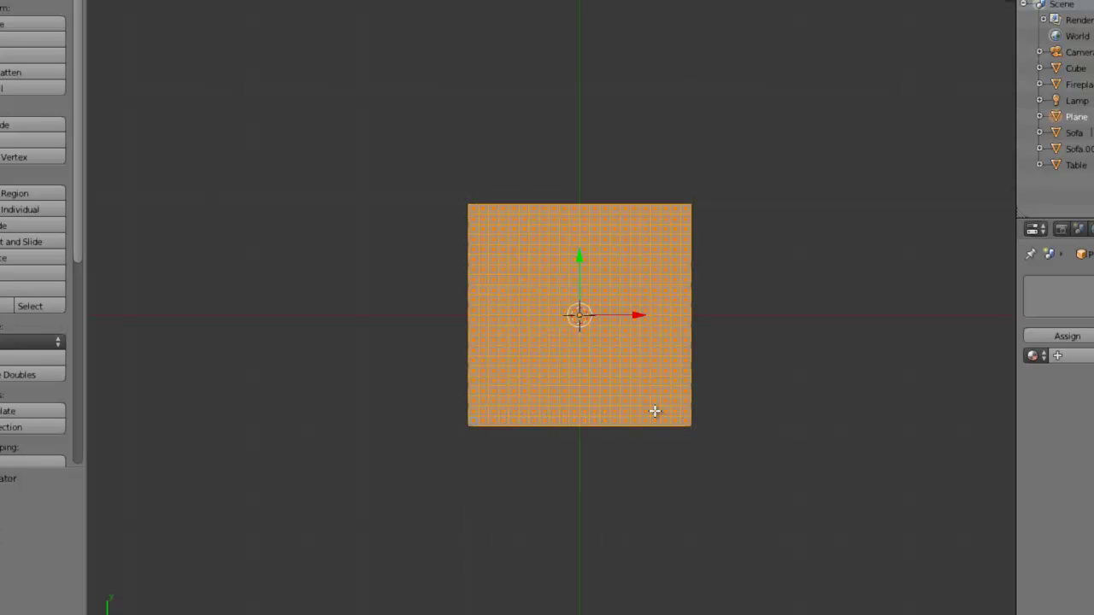
Step: Subdivide the gridded plane again with a Fractal value of 0.844 to make its surface and edges uneven
{"action": "middle_click_drag", "start_coordinate": [654, 412], "coordinate": [628, 304]}
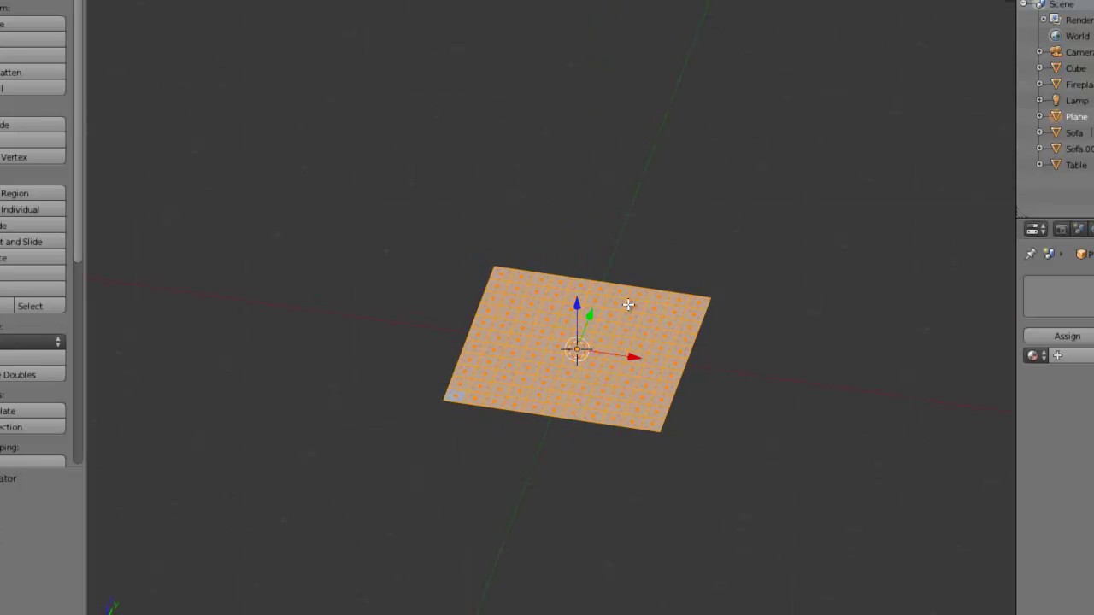
{"action": "key", "text": "w"}
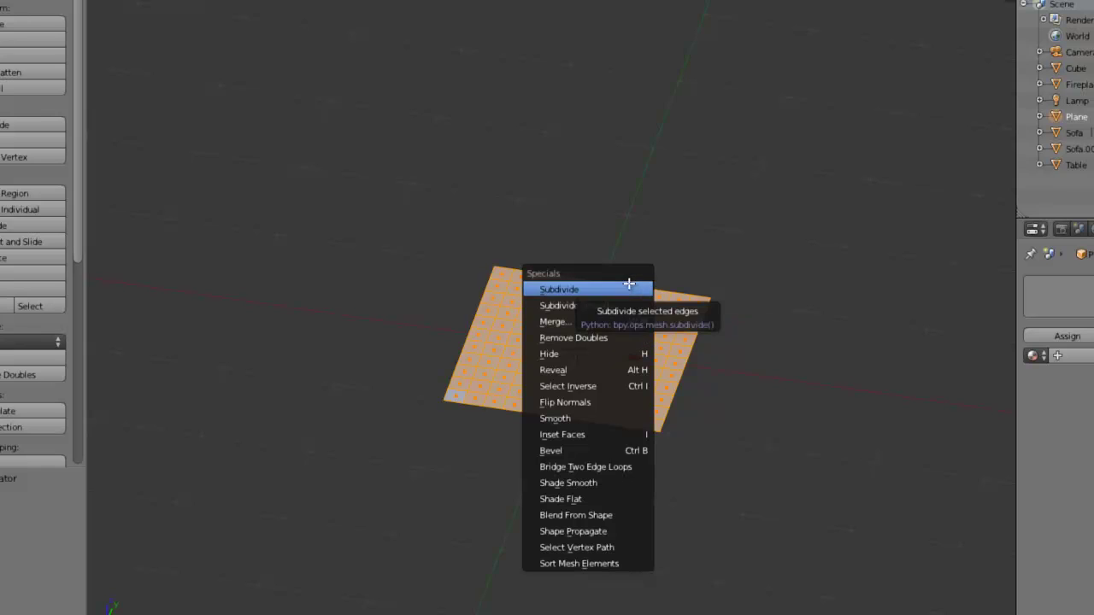
{"action": "left_click", "coordinate": [629, 288]}
{"action": "scroll", "coordinate": [46, 554], "scroll_direction": "down", "scroll_amount": 3}
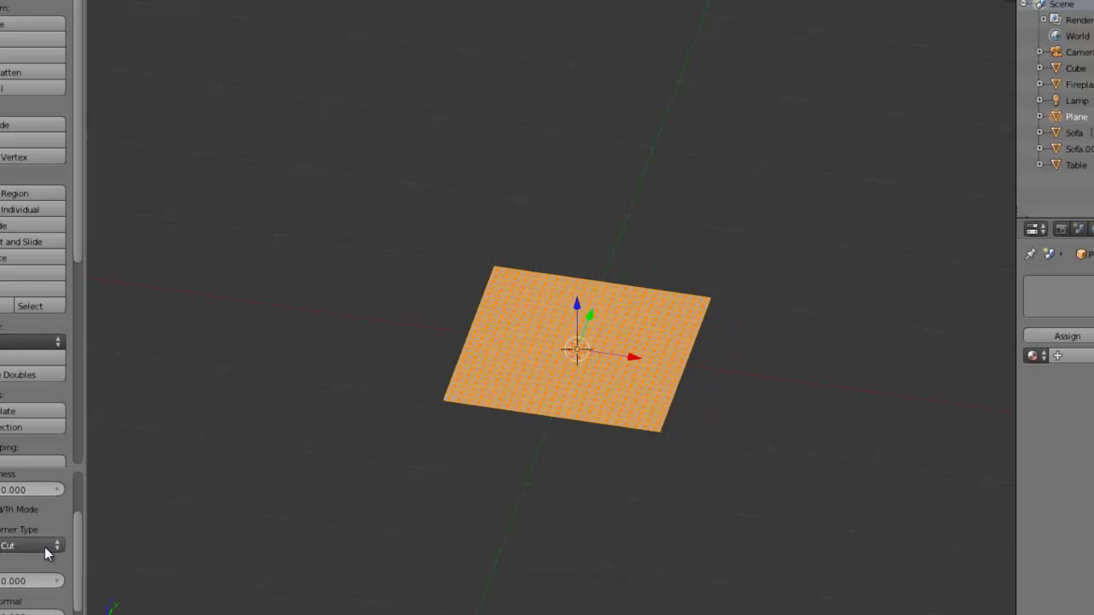
{"action": "scroll", "coordinate": [349, 512], "scroll_direction": "up", "scroll_amount": 4}
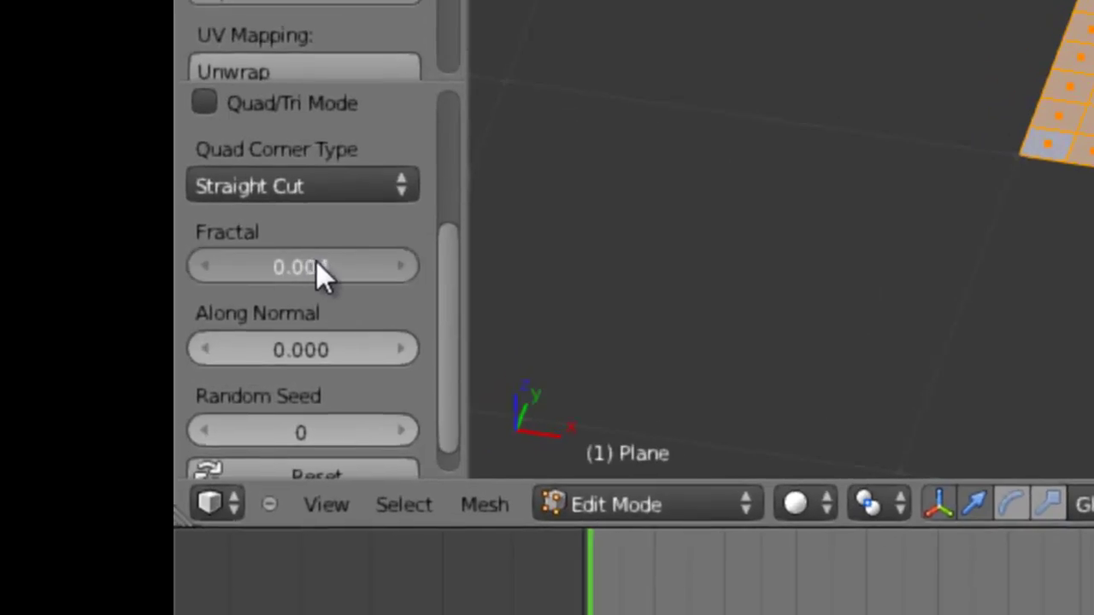
{"action": "left_click_drag", "start_coordinate": [45, 529], "coordinate": [60, 528]}
{"action": "left_click_drag", "start_coordinate": [77, 448], "coordinate": [85, 446]}
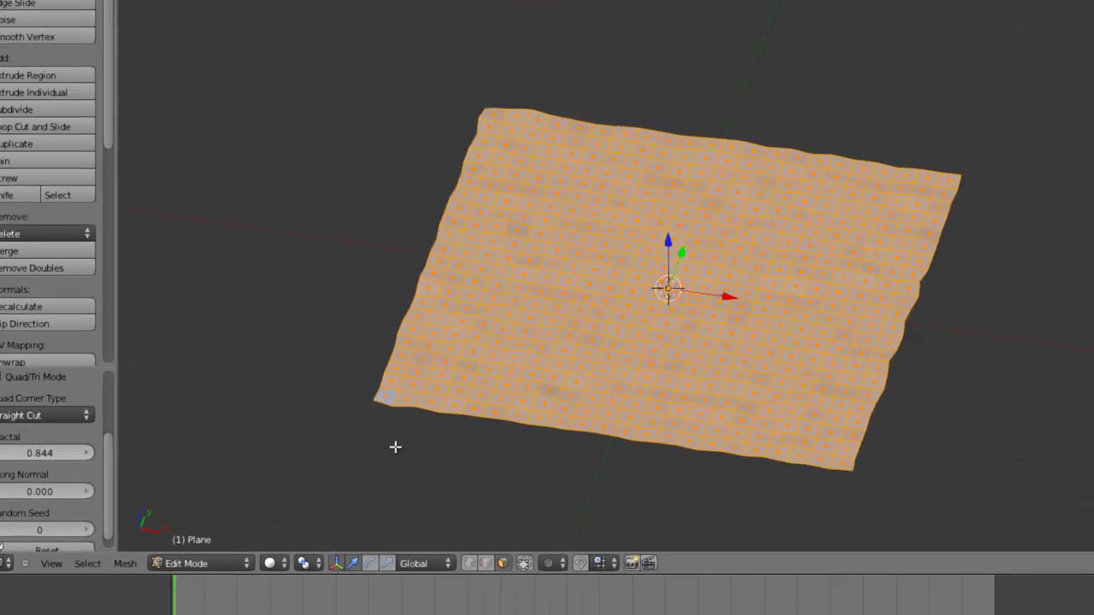
{"action": "middle_click_drag", "start_coordinate": [432, 433], "coordinate": [495, 207]}
{"action": "middle_click_drag", "start_coordinate": [342, 261], "coordinate": [261, 202]}
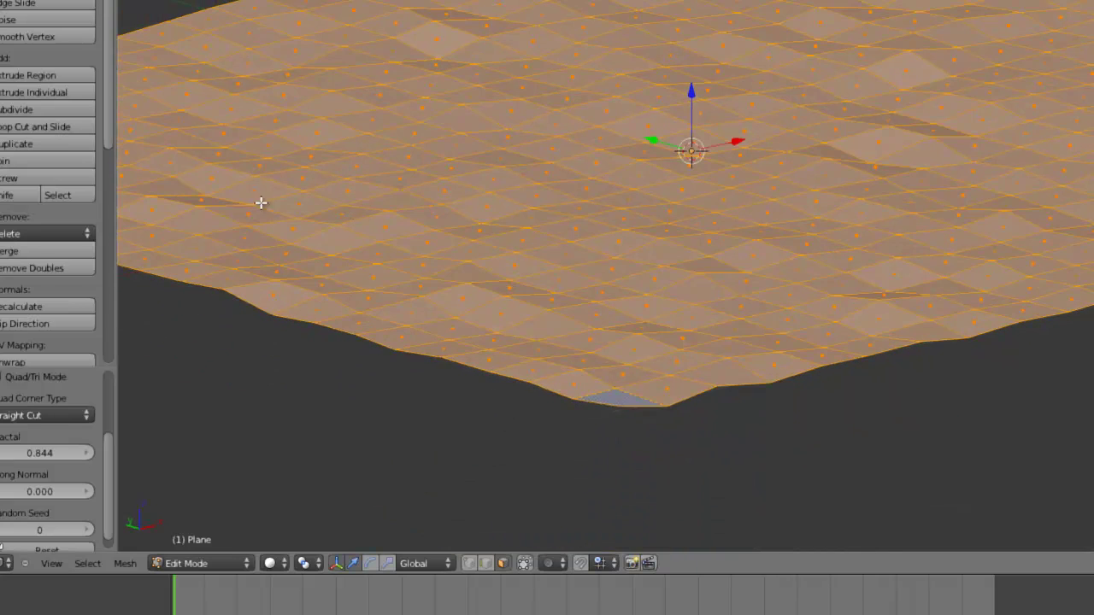
Step: Return to Object Mode and apply smooth shading to the uneven plane
{"action": "key", "text": "Tab"}
{"action": "middle_click_drag", "start_coordinate": [423, 204], "coordinate": [374, 220]}
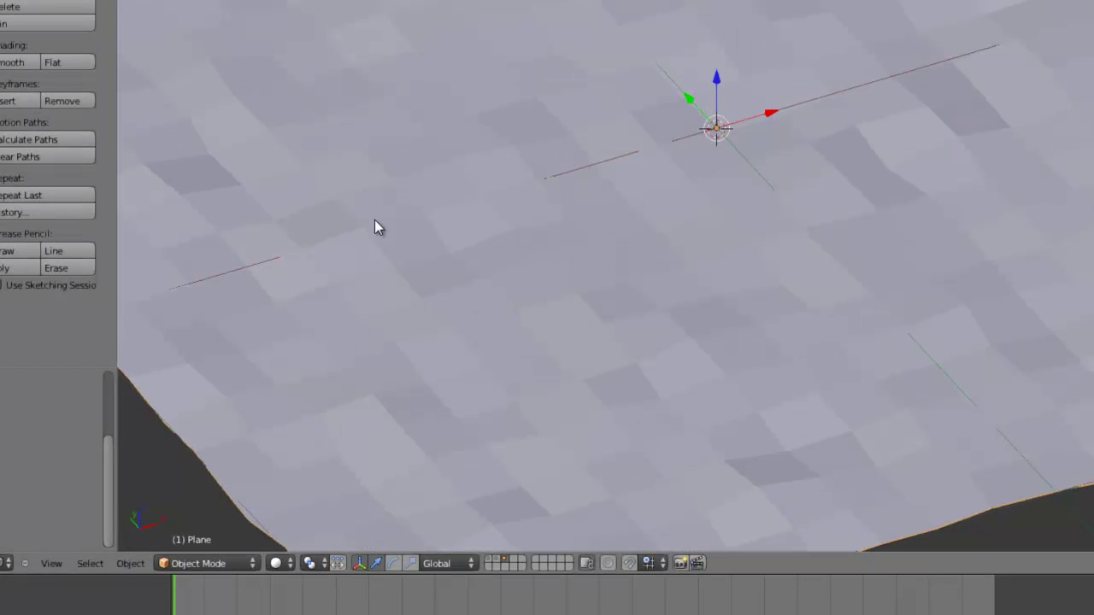
{"action": "left_click", "coordinate": [19, 67]}
{"action": "middle_click_drag", "start_coordinate": [441, 149], "coordinate": [393, 100]}
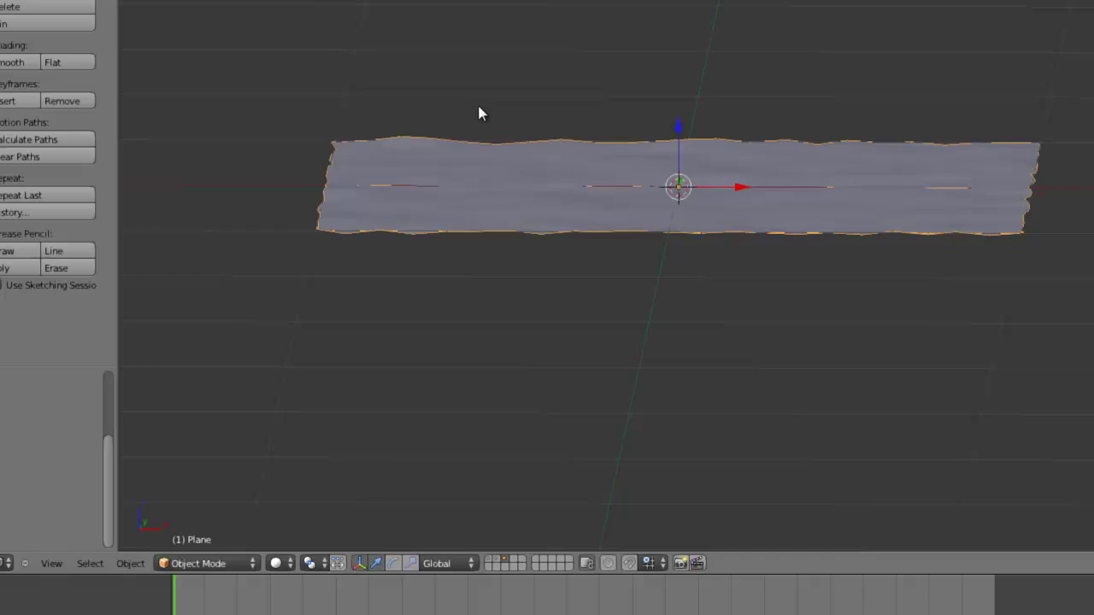
{"action": "middle_click_drag", "start_coordinate": [479, 114], "coordinate": [556, 122]}
Step: Add a Solidify modifier to the plane and set its thickness to about 0.0083
{"action": "left_click", "coordinate": [944, 95]}
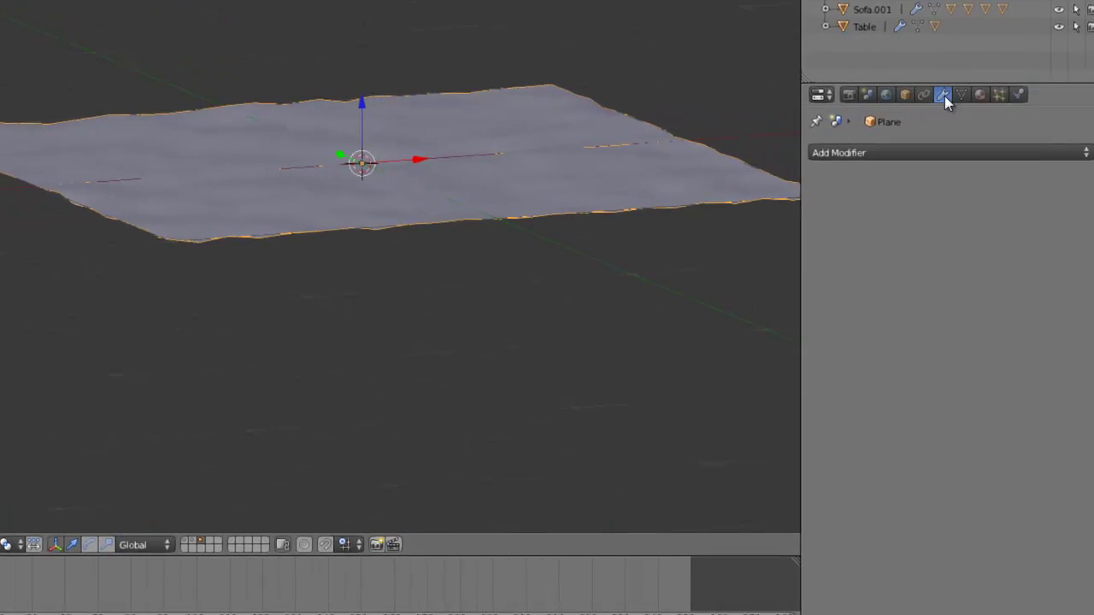
{"action": "left_click", "coordinate": [927, 152]}
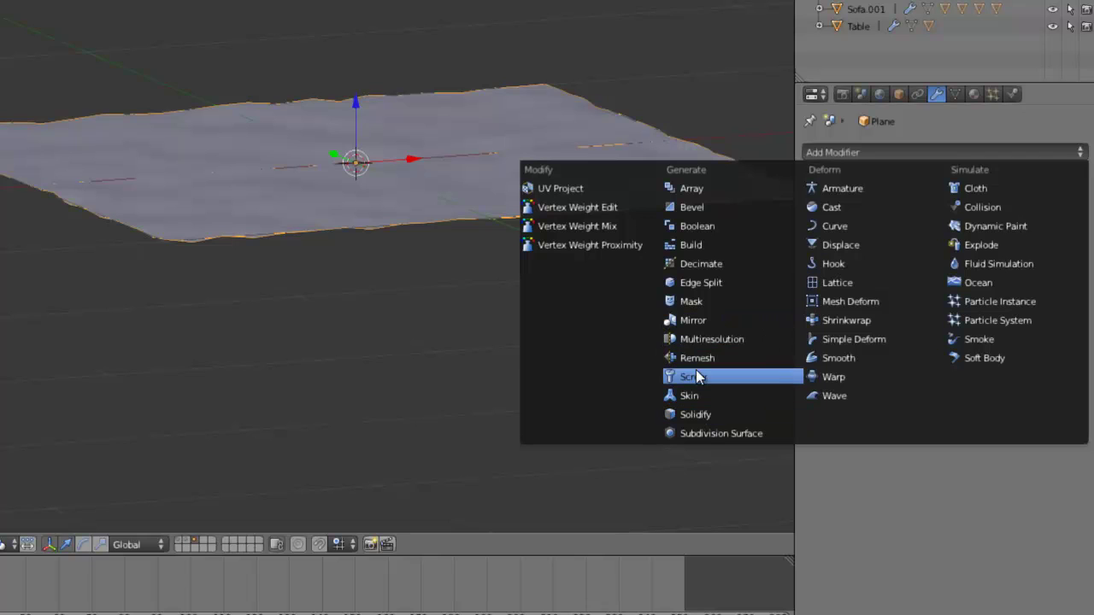
{"action": "left_click", "coordinate": [695, 414]}
{"action": "middle_click_drag", "start_coordinate": [541, 277], "coordinate": [536, 198]}
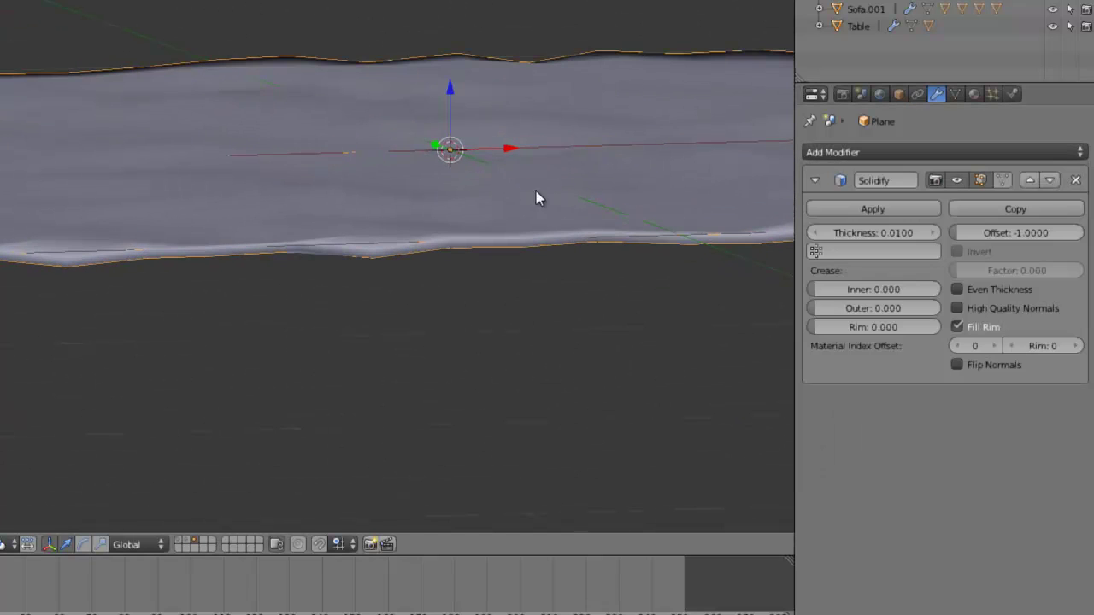
{"action": "left_click_drag", "start_coordinate": [883, 245], "coordinate": [874, 243]}
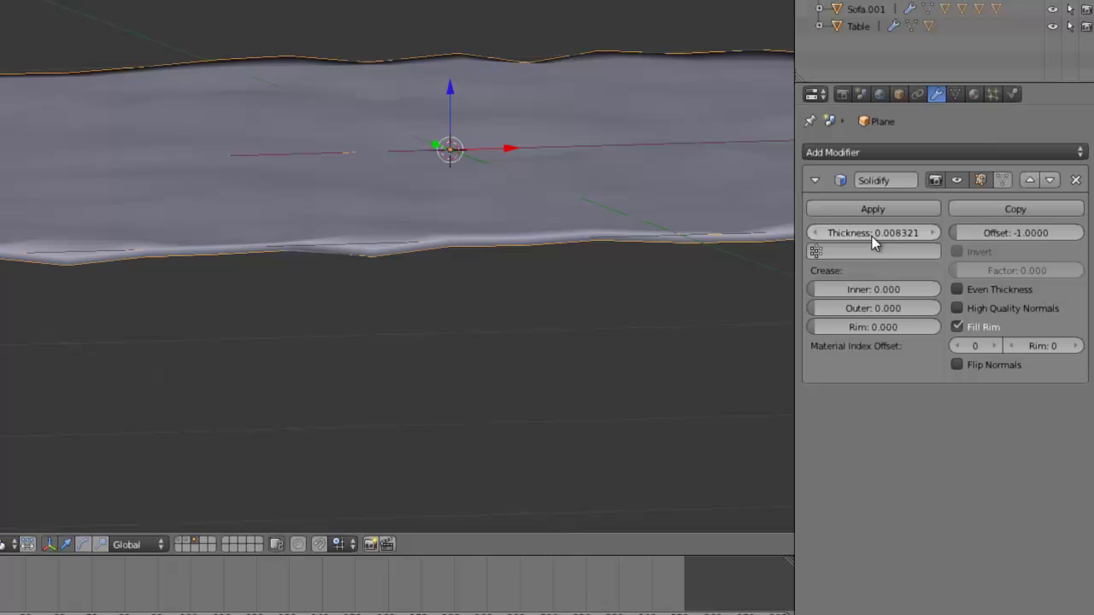
{"action": "middle_click_drag", "start_coordinate": [615, 205], "coordinate": [169, 117]}
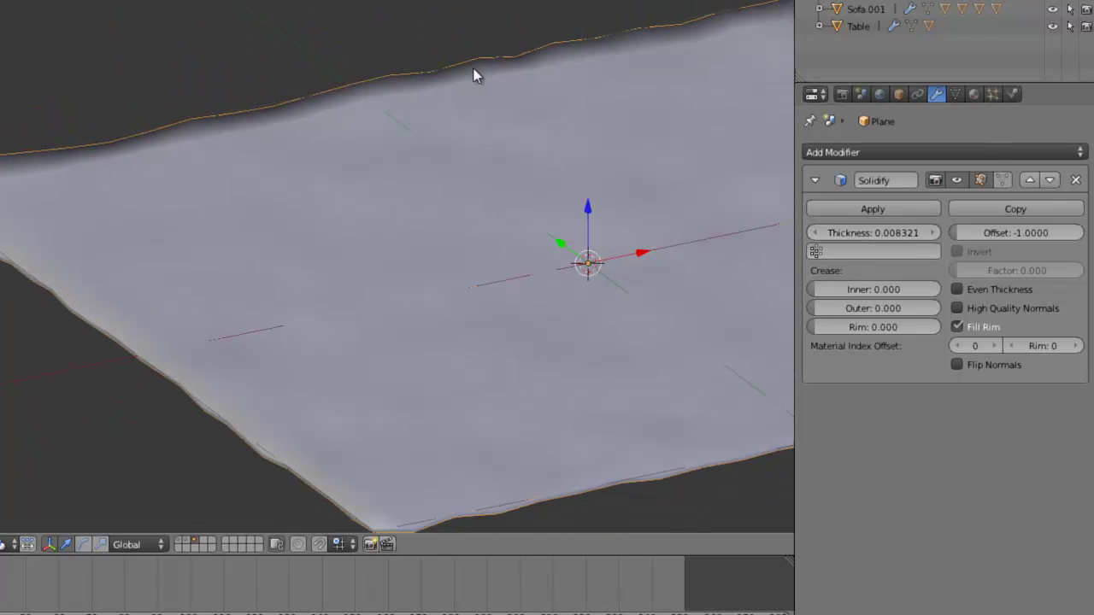
Step: Add an Edge Split modifier to the uneven plane below its Solidify modifier
{"action": "left_click", "coordinate": [921, 155]}
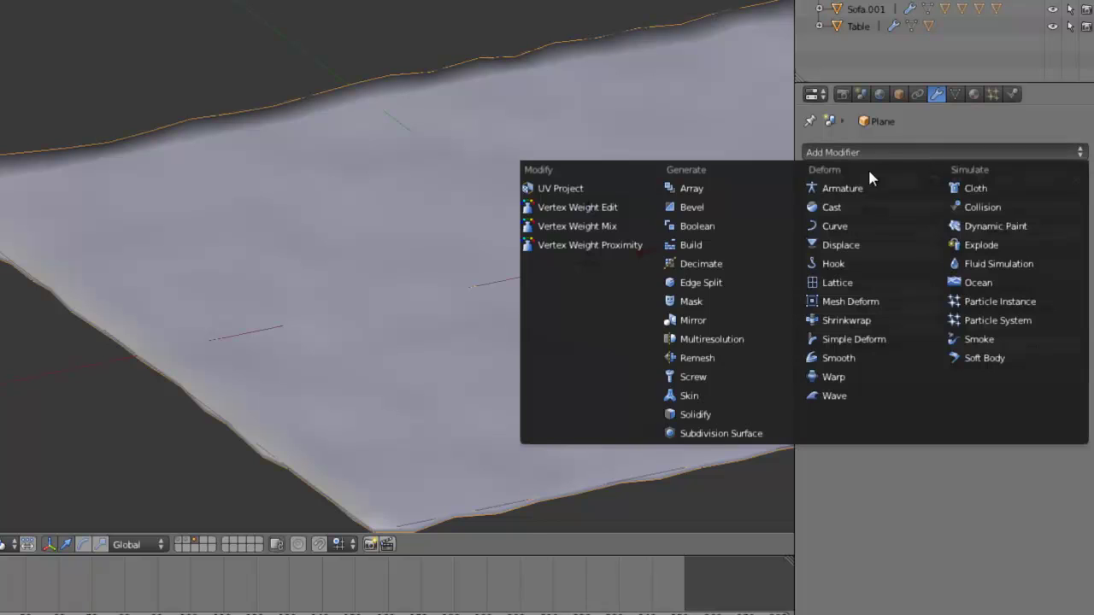
{"action": "left_click", "coordinate": [711, 282]}
{"action": "middle_click_drag", "start_coordinate": [471, 278], "coordinate": [503, 195]}
{"action": "key", "text": "Tab"}
{"action": "scroll", "coordinate": [518, 154], "scroll_direction": "up", "scroll_amount": 4}
{"action": "key", "text": "Tab"}
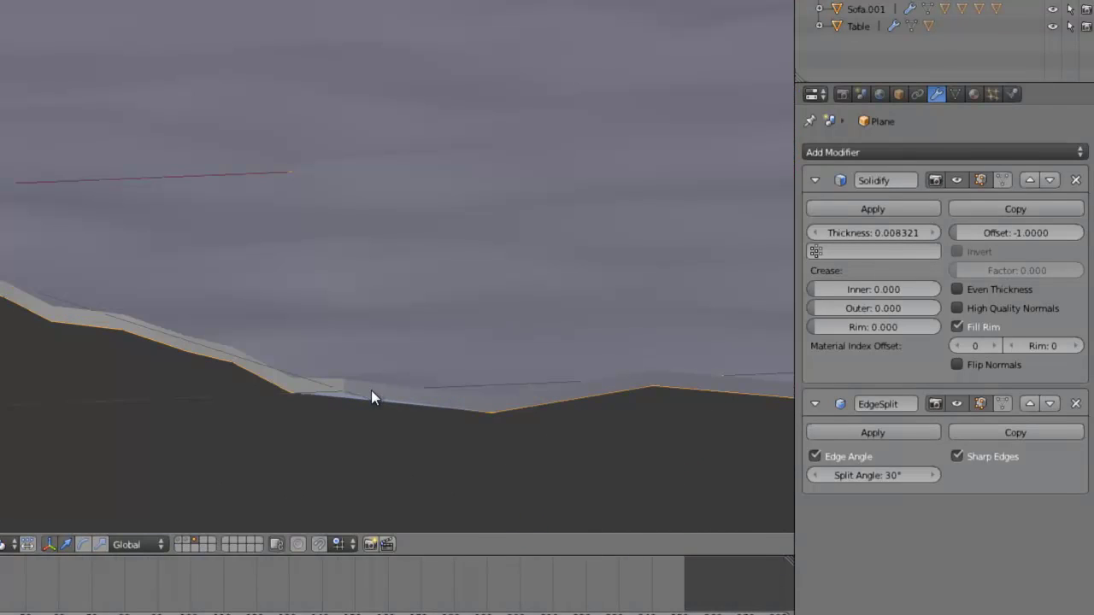
Step: Try Edge Split angles of 90° and 89° on the plane and save over the existing file
{"action": "left_click_drag", "start_coordinate": [850, 478], "coordinate": [952, 476]}
{"action": "left_click", "coordinate": [875, 473]}
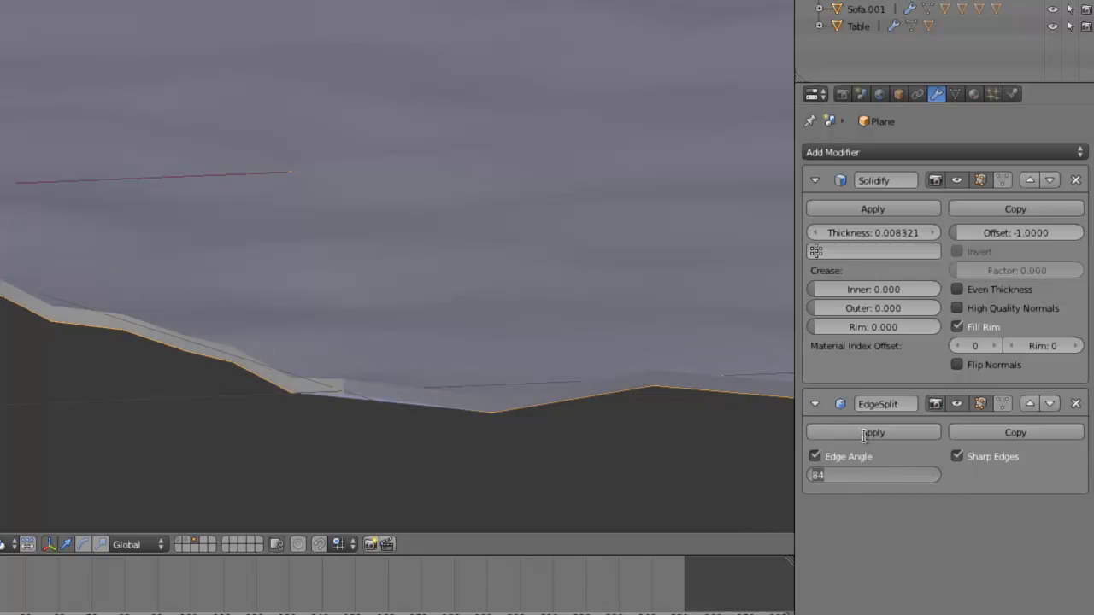
{"action": "type", "text": "90"}
{"action": "key", "text": "Return"}
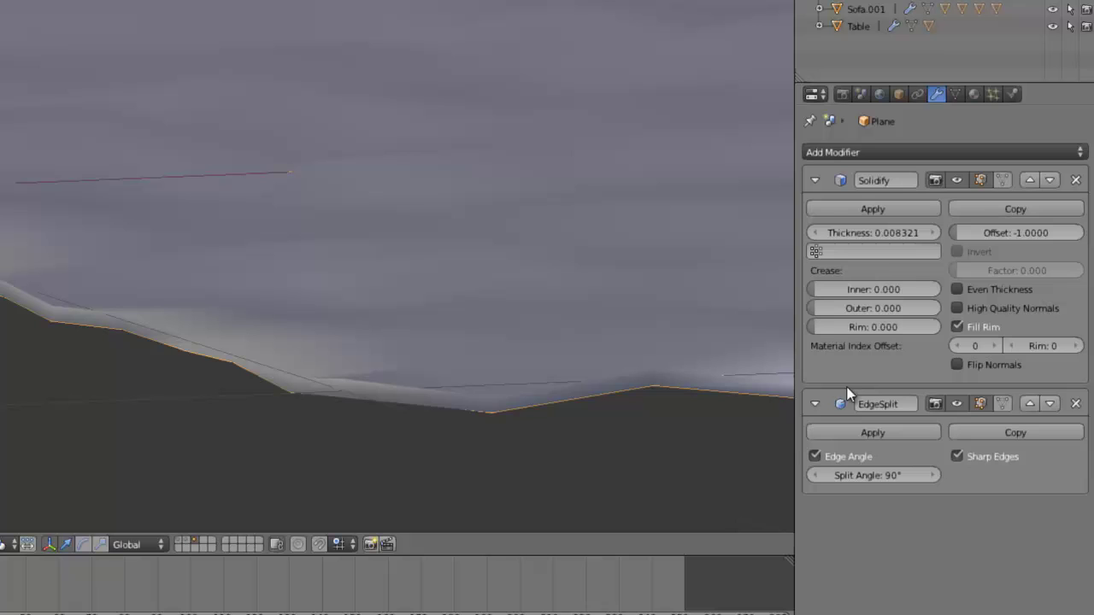
{"action": "left_click", "coordinate": [880, 475]}
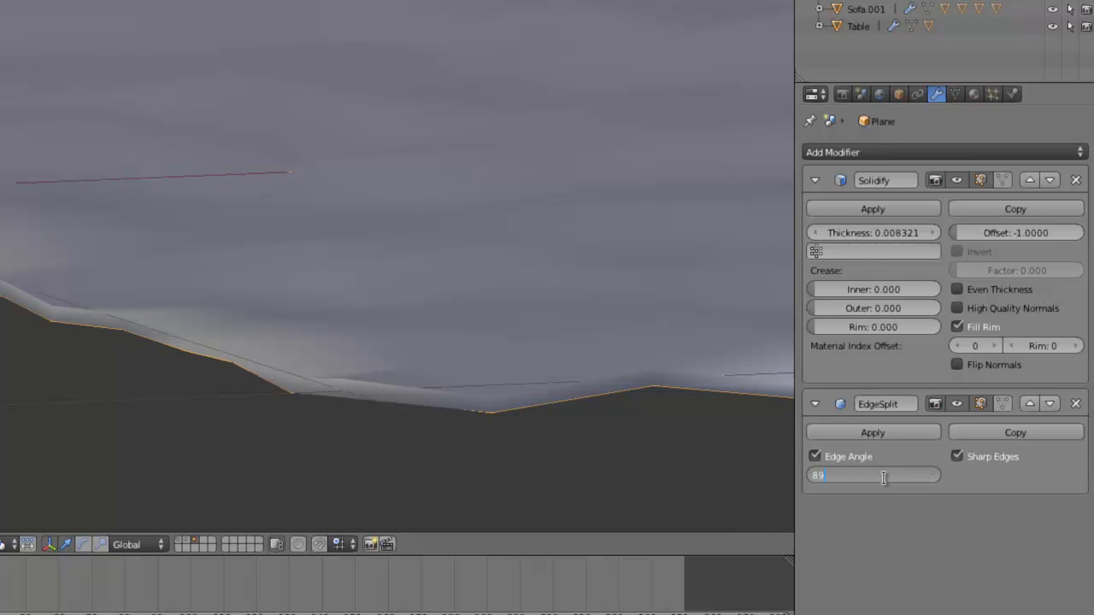
{"action": "key", "text": "Return"}
{"action": "scroll", "coordinate": [692, 163], "scroll_direction": "down", "scroll_amount": 3}
{"action": "key", "text": "ctrl+s"}
{"action": "left_click", "coordinate": [692, 163]}
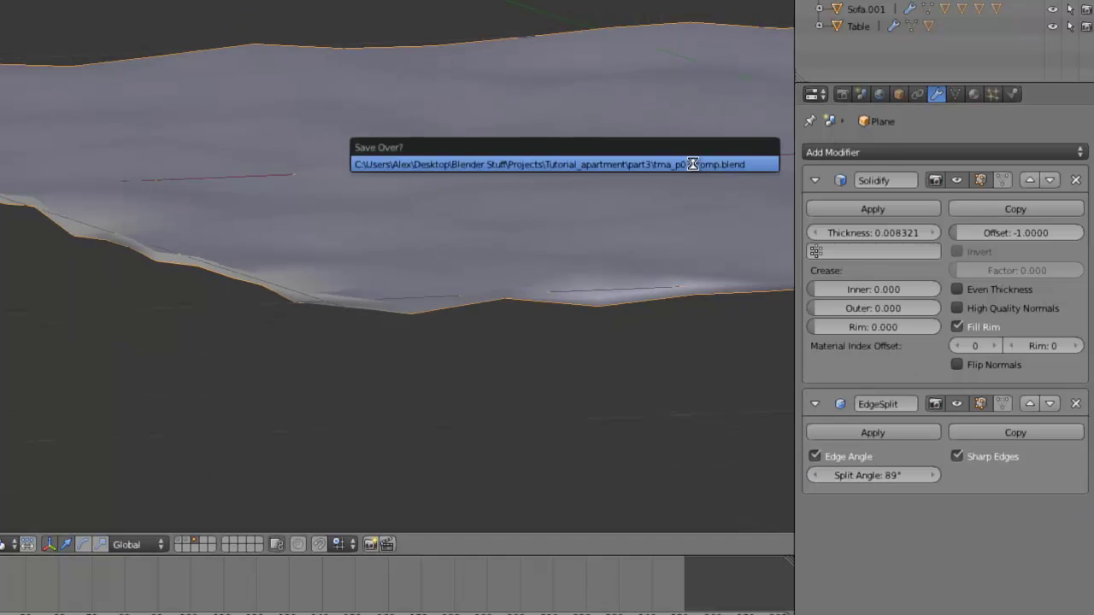
{"action": "middle_click_drag", "start_coordinate": [692, 163], "coordinate": [790, 296]}
{"action": "scroll", "coordinate": [666, 186], "scroll_direction": "down", "scroll_amount": 2}
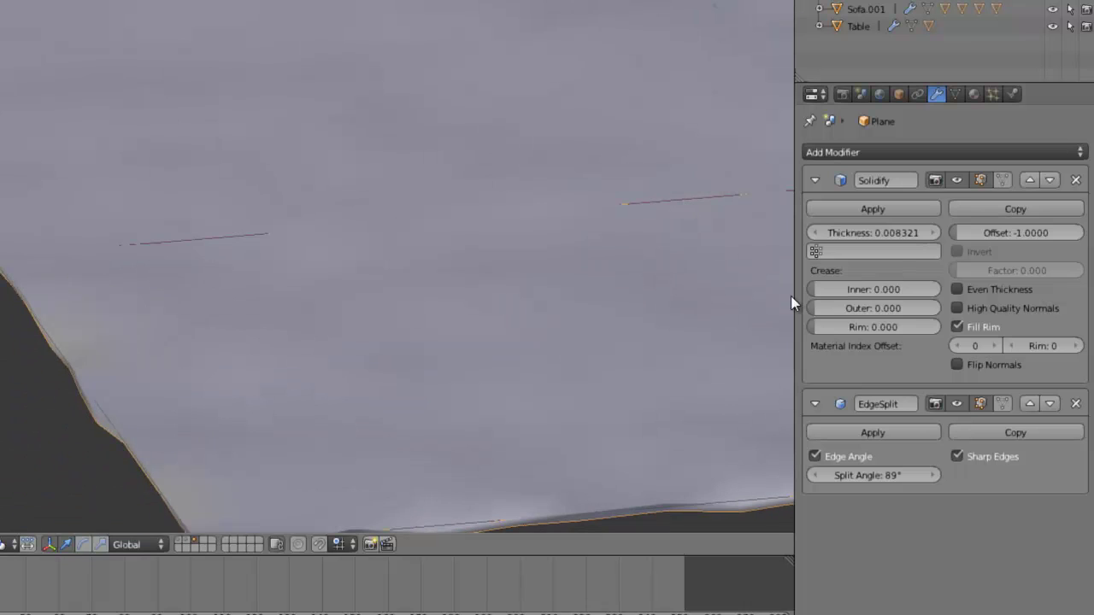
Step: Set the Edge Split modifier's Split Angle to 60° and save over the existing file
{"action": "left_click", "coordinate": [925, 476]}
{"action": "type", "text": "60"}
{"action": "key", "text": "Return"}
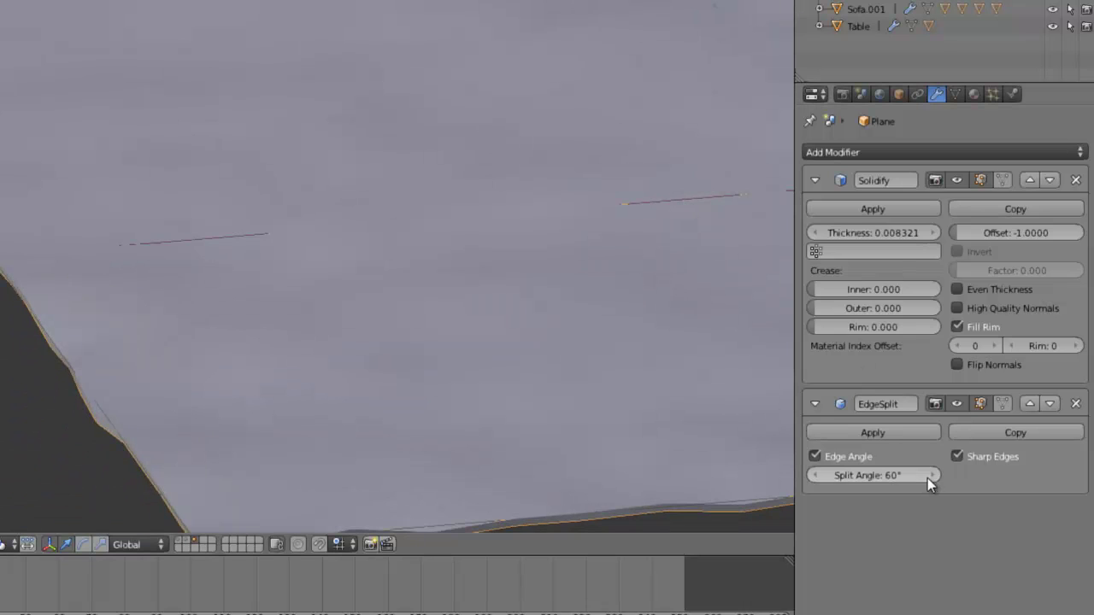
{"action": "key", "text": "ctrl+s"}
{"action": "left_click", "coordinate": [668, 253]}
{"action": "scroll", "coordinate": [693, 247], "scroll_direction": "down", "scroll_amount": 5}
{"action": "scroll", "coordinate": [667, 218], "scroll_direction": "down", "scroll_amount": 2}
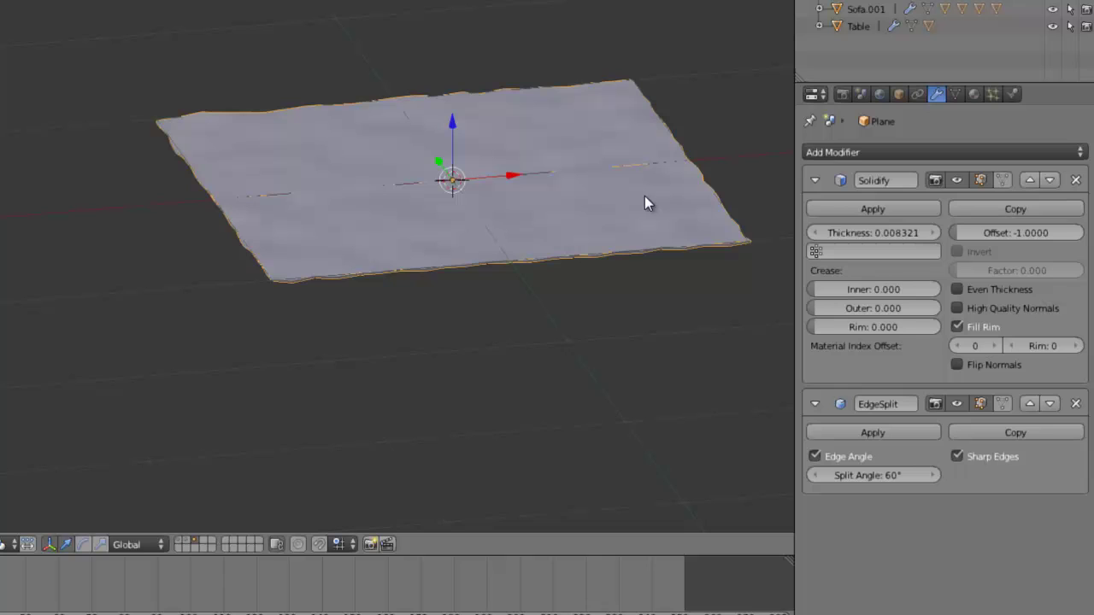
Step: Give the plane a new Diffuse BSDF material and name both the object and the material "Rug"
{"action": "left_click", "coordinate": [974, 94]}
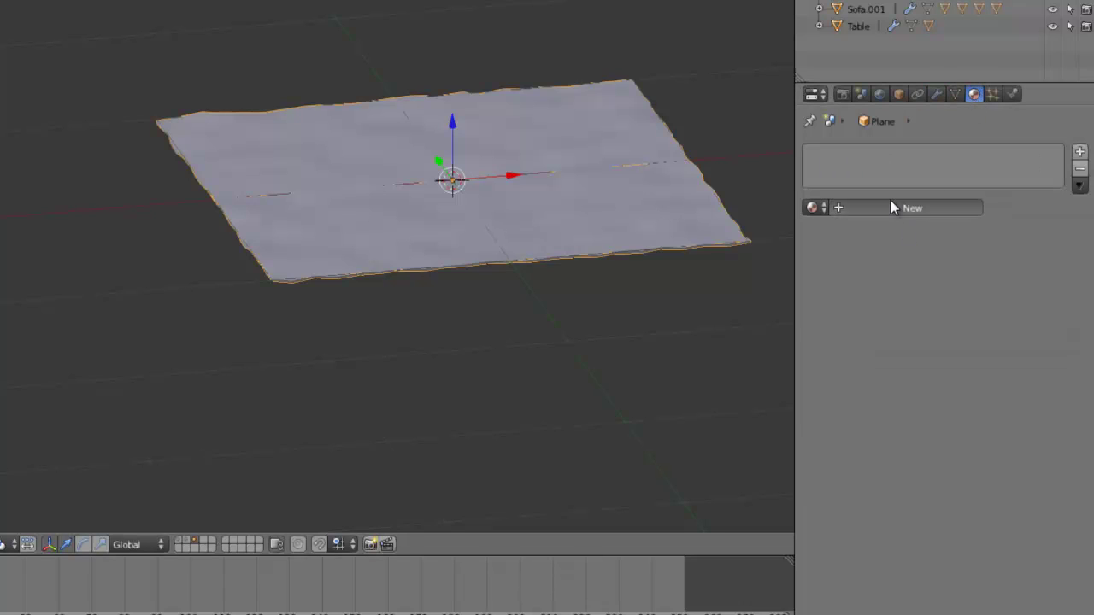
{"action": "left_click", "coordinate": [891, 207]}
{"action": "type", "text": "rug"}
{"action": "key", "text": "Return"}
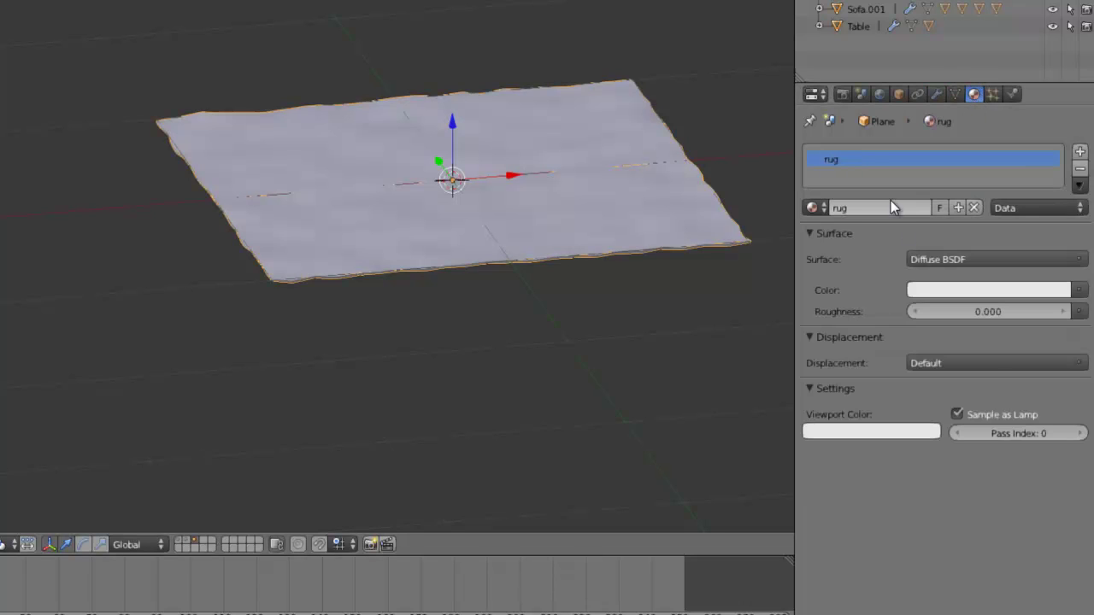
{"action": "key", "text": "n"}
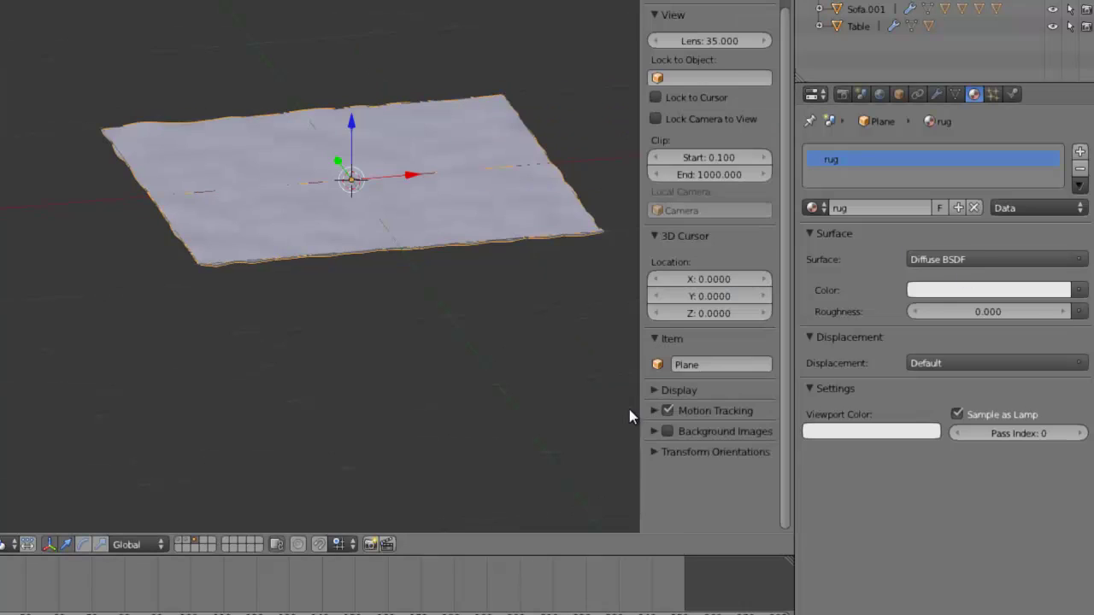
{"action": "left_click", "coordinate": [742, 369]}
{"action": "key", "text": "Return"}
{"action": "key", "text": "n"}
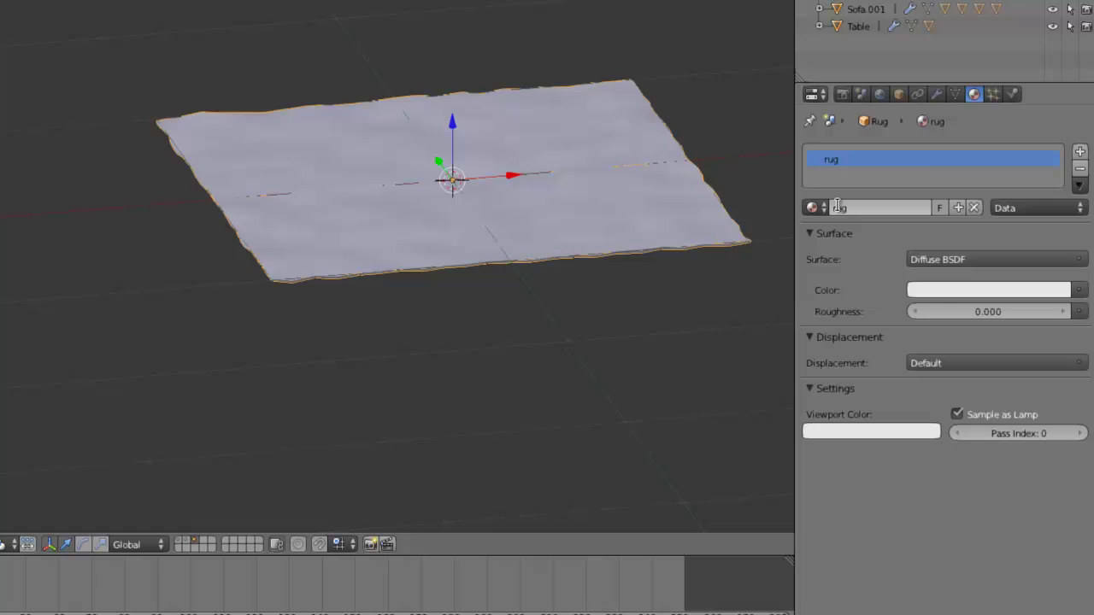
{"action": "left_click", "coordinate": [837, 205]}
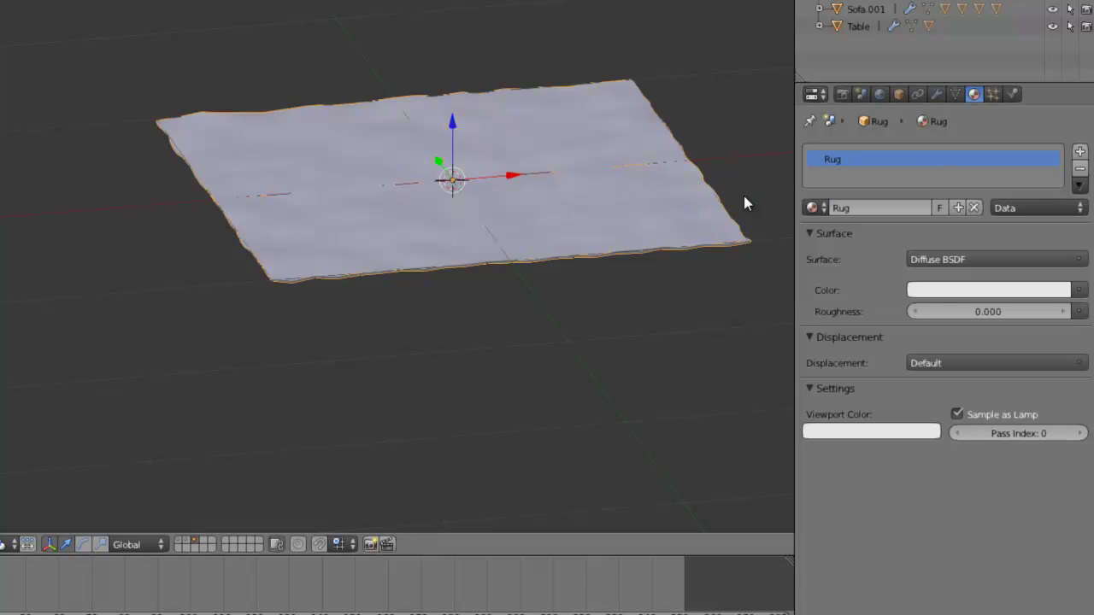
Step: Scale the rug's whole mesh up to about 1.5 times in Edit Mode and return to Object Mode
{"action": "key", "text": "KP_0"}
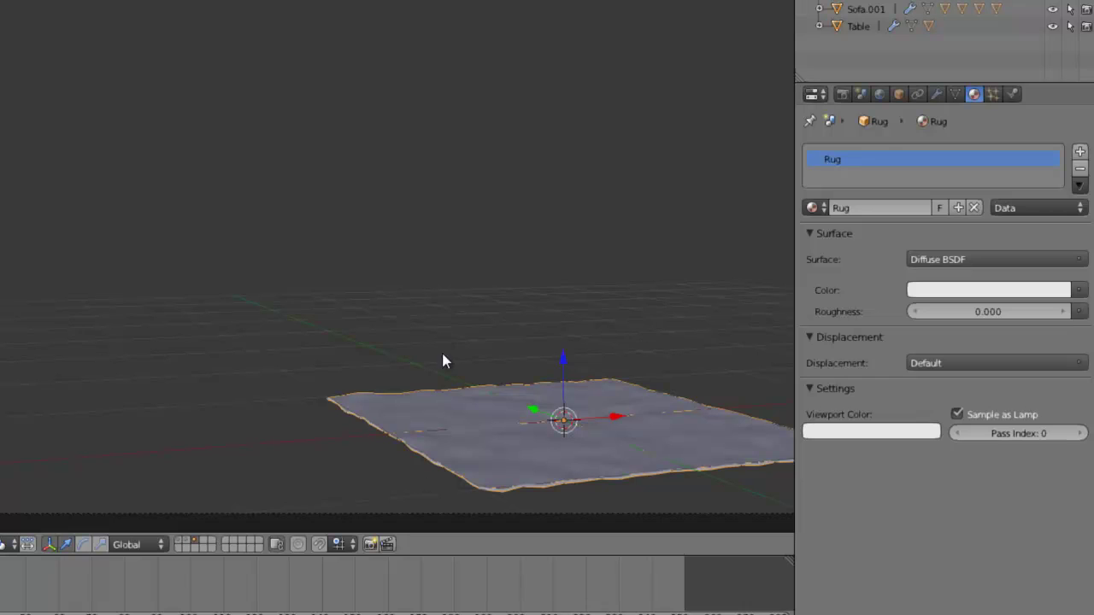
{"action": "key", "text": "KP_7"}
{"action": "key", "text": "Tab"}
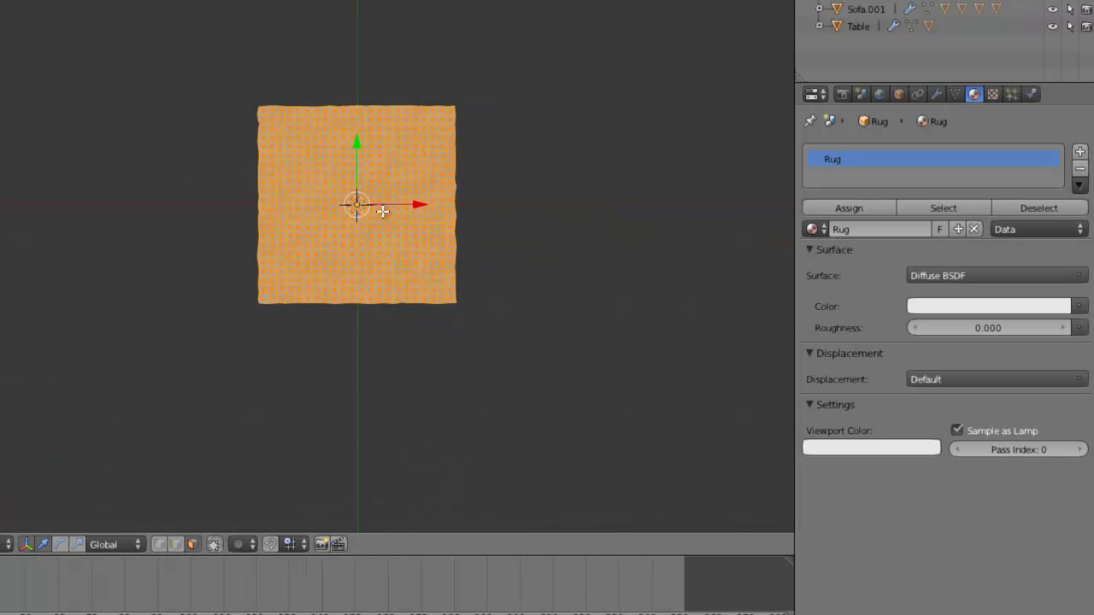
{"action": "key", "text": "s"}
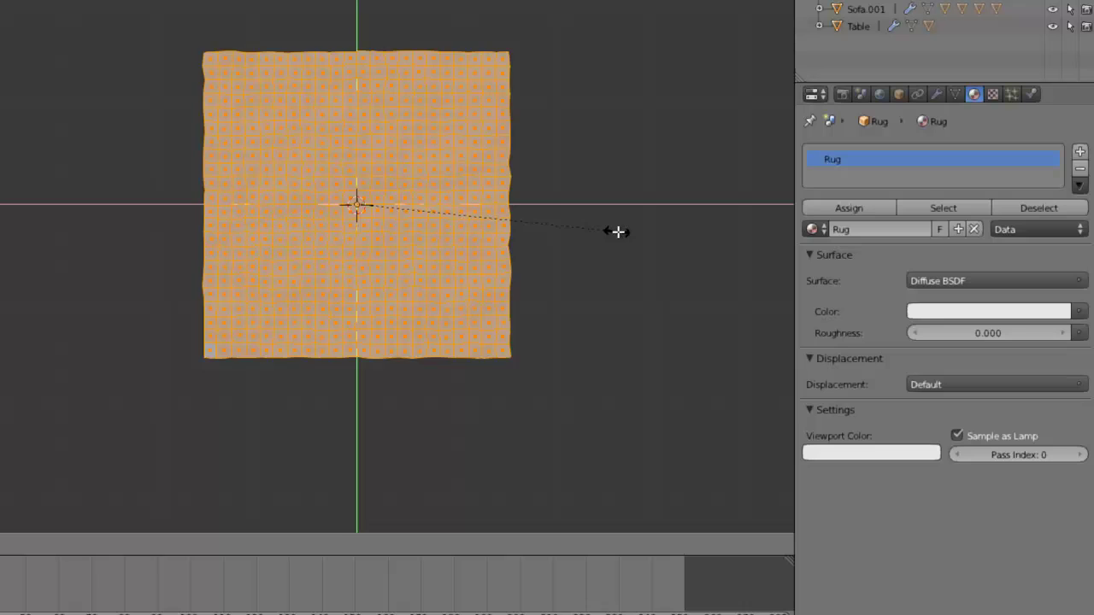
{"action": "left_click", "coordinate": [632, 231]}
{"action": "key", "text": "Tab"}
{"action": "middle_click_drag", "start_coordinate": [622, 250], "coordinate": [559, 83]}
{"action": "key", "text": "KP_0"}
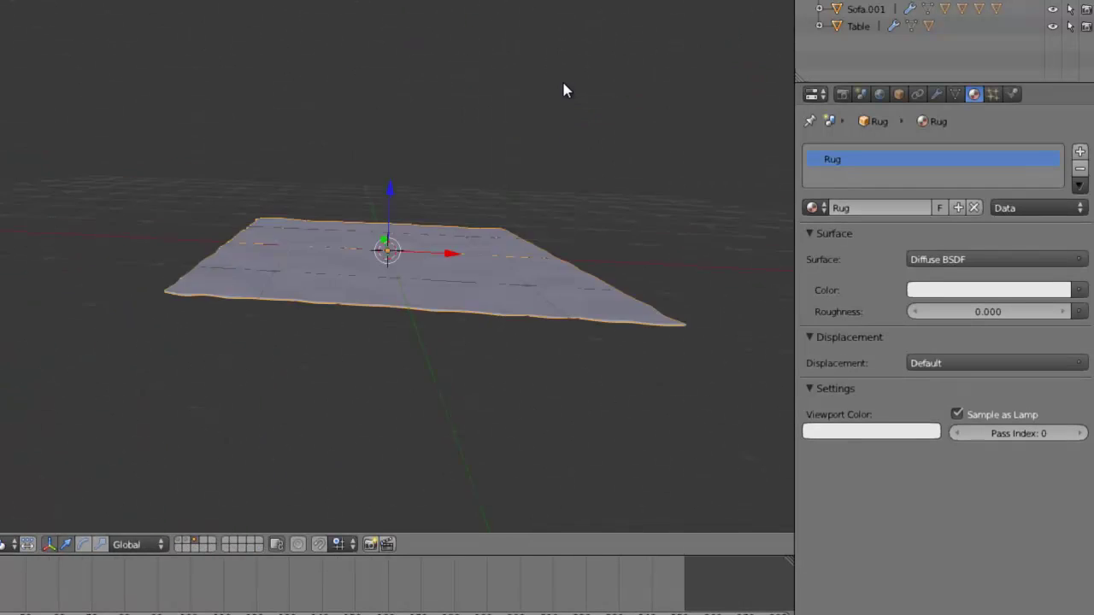
Step: Move the rug to the second layer and show that layer with the sofas and coffee table
{"action": "key", "text": "m"}
{"action": "left_click", "coordinate": [732, 142]}
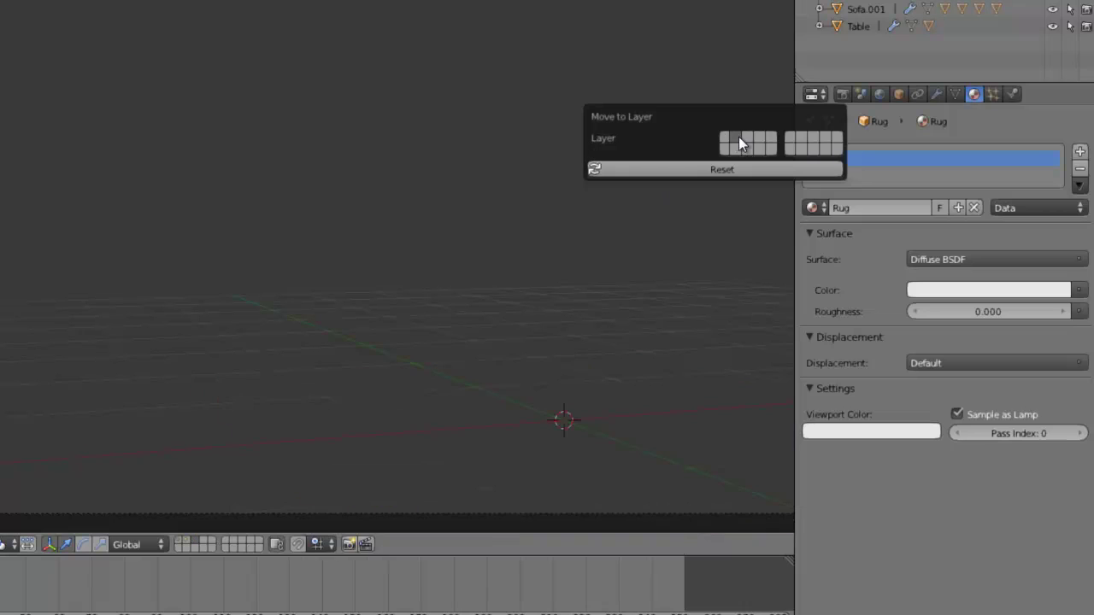
{"action": "left_click", "coordinate": [180, 540]}
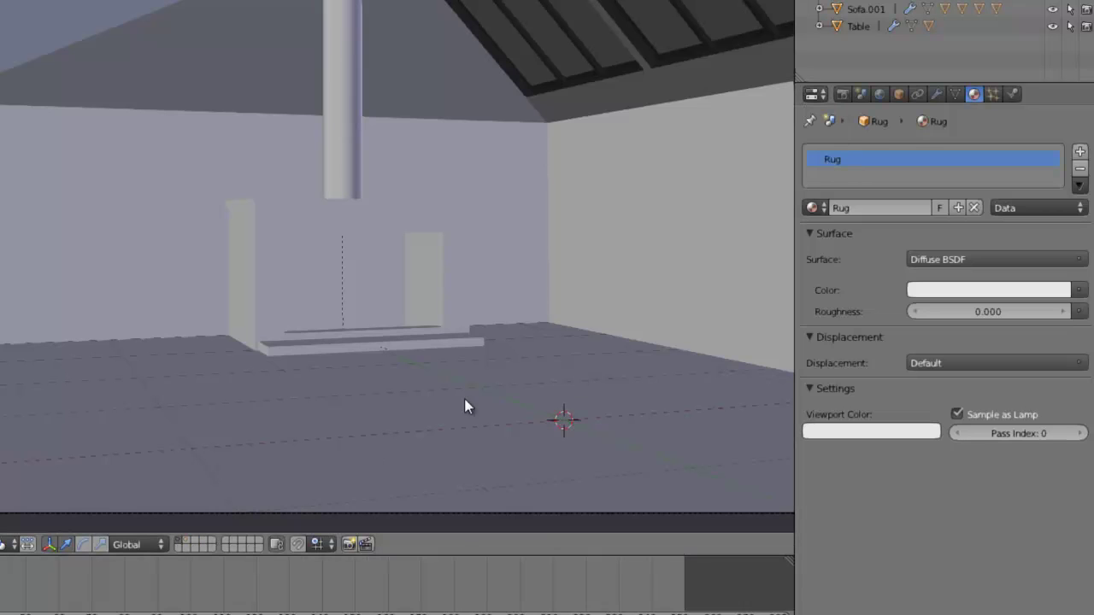
{"action": "left_click", "coordinate": [189, 540]}
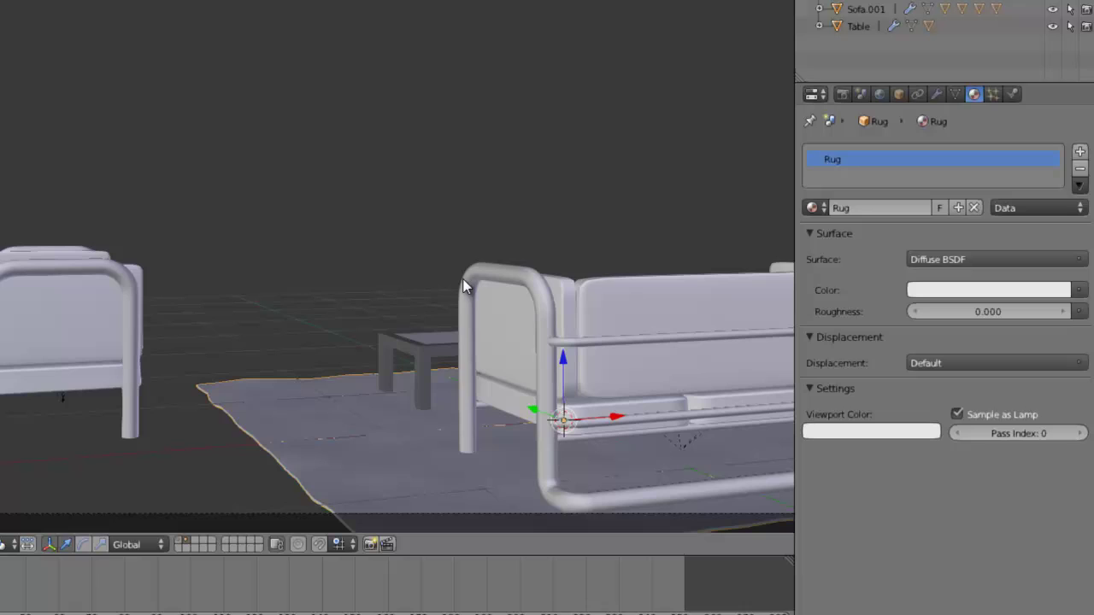
Step: Raise the rug slightly to the level of the sofa's feet and shift it a little toward the coffee table
{"action": "key", "text": "KP_1"}
{"action": "scroll", "coordinate": [397, 365], "scroll_direction": "up", "scroll_amount": 3}
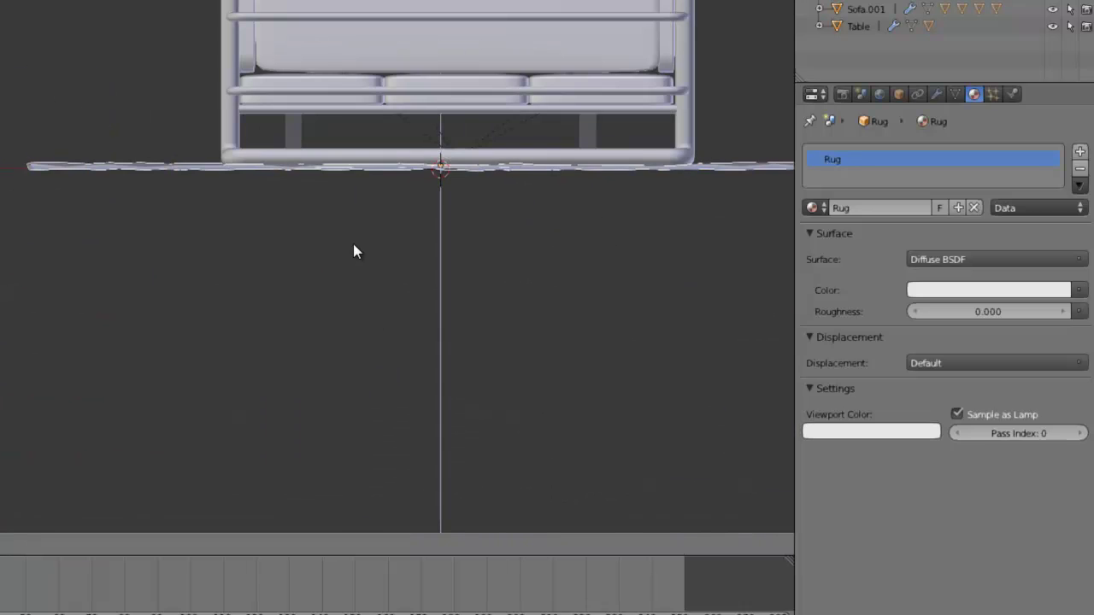
{"action": "middle_click_drag", "start_coordinate": [361, 249], "coordinate": [491, 353]}
{"action": "key", "text": "a"}
{"action": "left_click", "coordinate": [460, 330]}
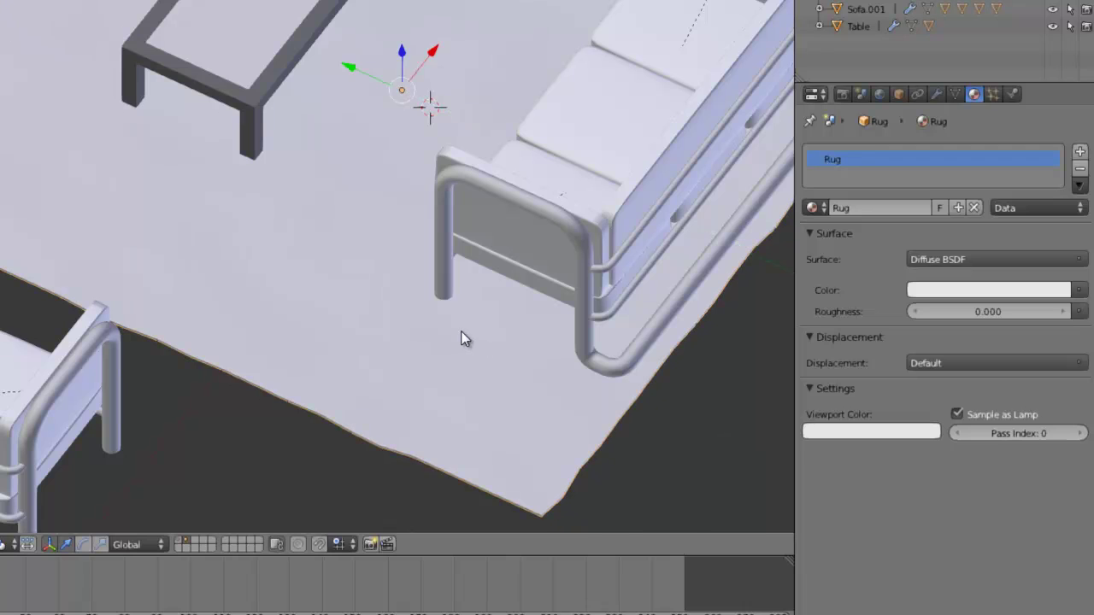
{"action": "key", "text": "KP_0"}
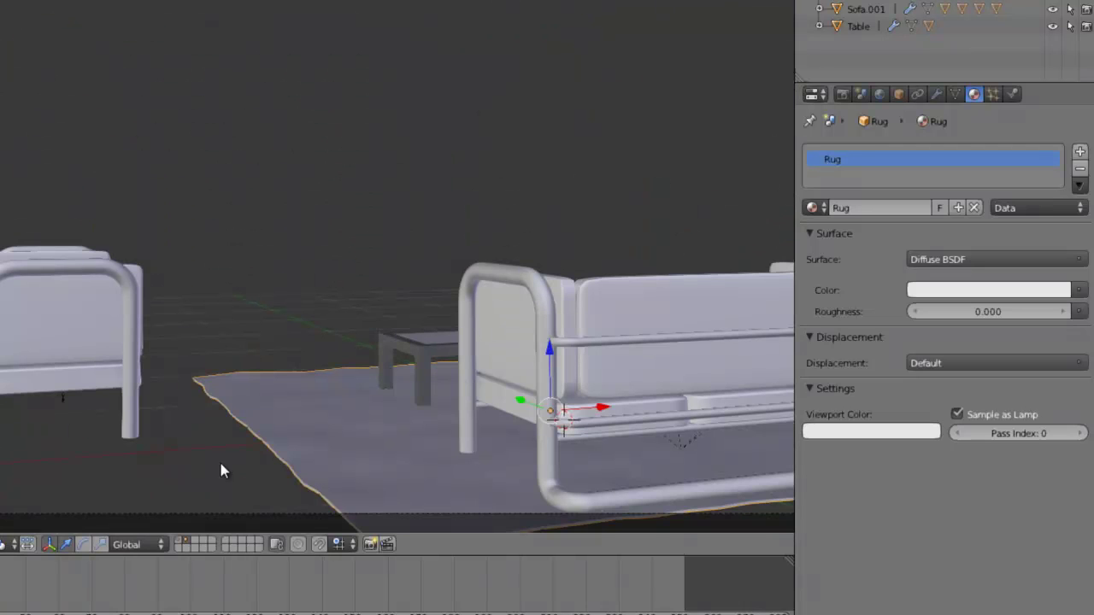
Step: Show the room together with the furniture and move the rug along Y toward the fireplace
{"action": "key", "text": "KP_0"}
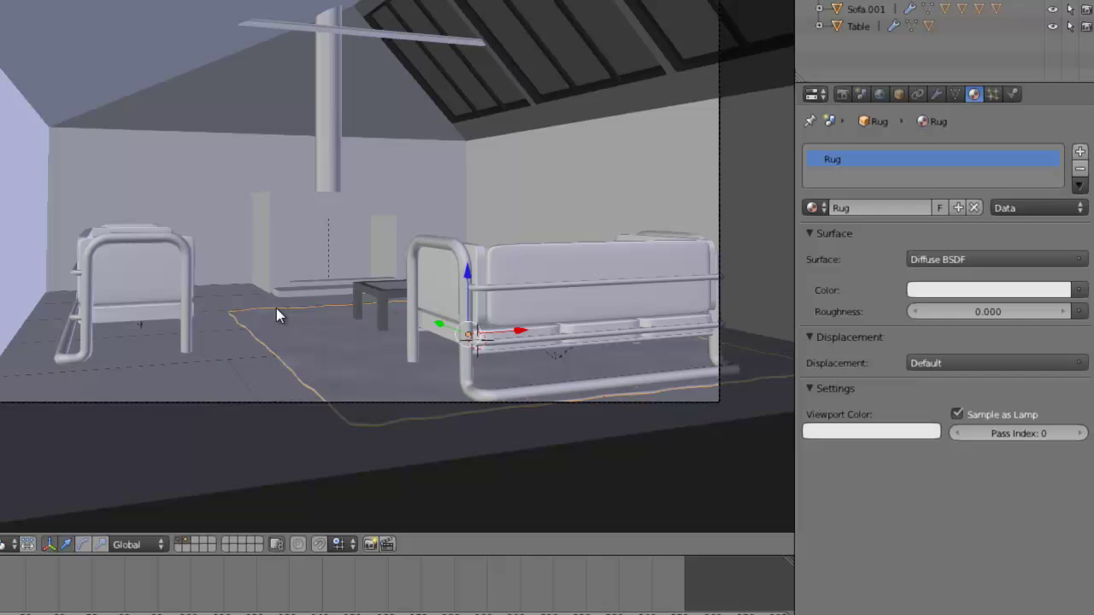
{"action": "key", "text": "g"}
{"action": "key", "text": "y"}
{"action": "left_click", "coordinate": [254, 286]}
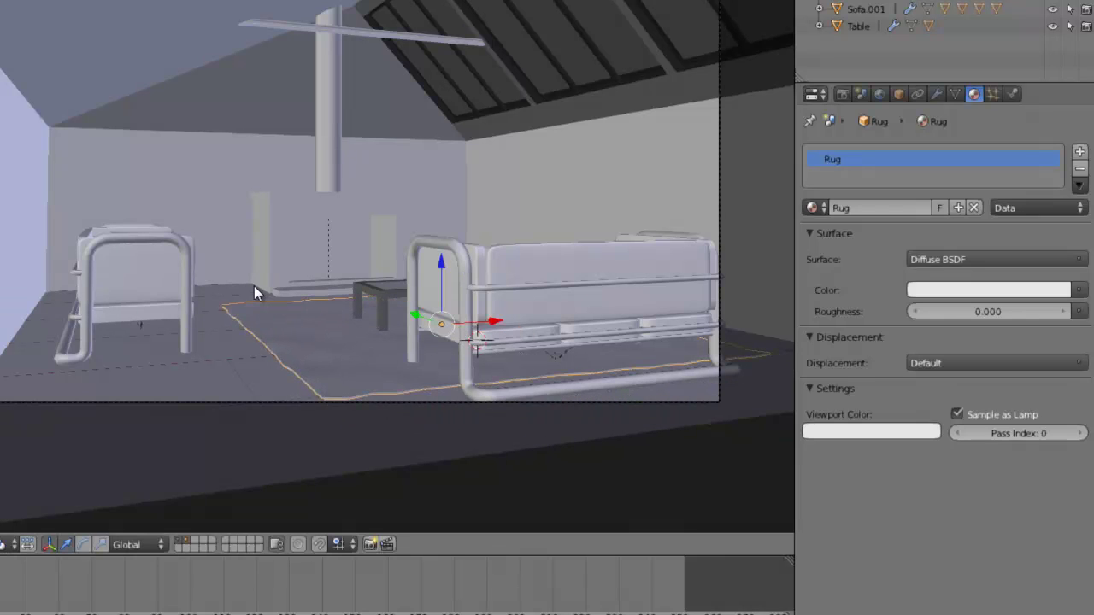
{"action": "scroll", "coordinate": [253, 285], "scroll_direction": "up", "scroll_amount": 5}
{"action": "key", "text": "g"}
{"action": "key", "text": "y"}
{"action": "left_click", "coordinate": [277, 307]}
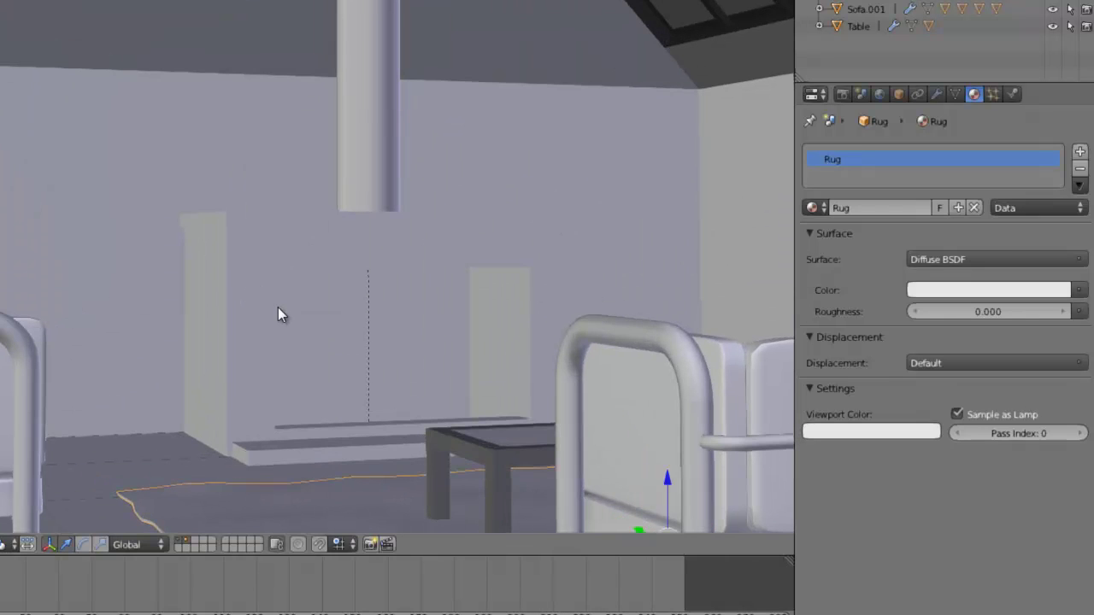
Step: Check the rug's position on the floor under the sofa and save over the existing file
{"action": "key", "text": "KP_0"}
{"action": "key", "text": "KP_7"}
{"action": "middle_click_drag", "start_coordinate": [307, 310], "coordinate": [357, 157]}
{"action": "key", "text": "ctrl+s"}
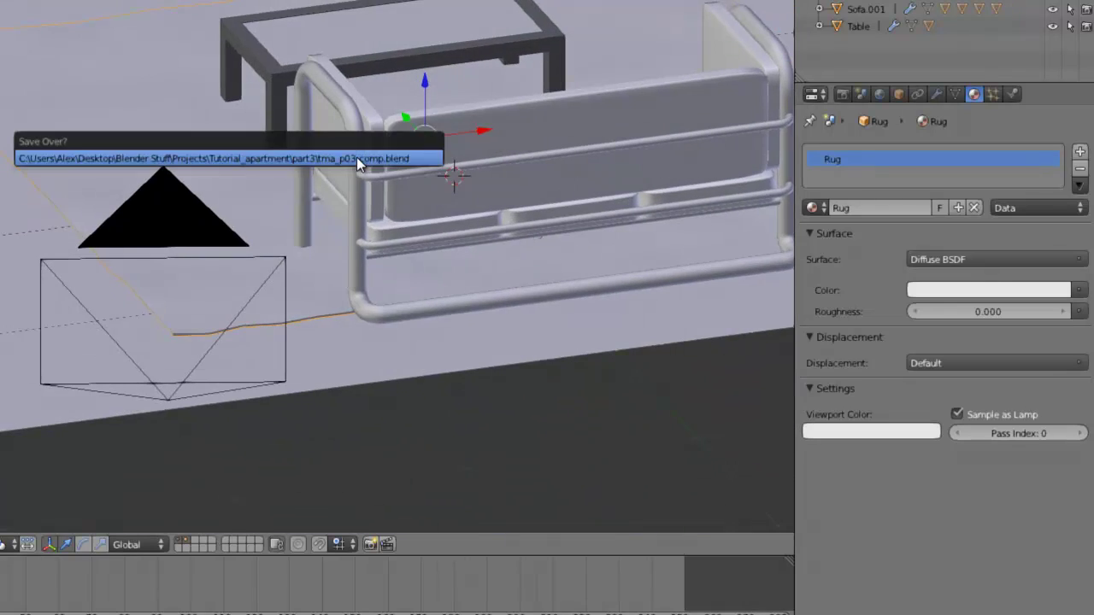
{"action": "left_click", "coordinate": [356, 158]}
{"action": "middle_click_drag", "start_coordinate": [406, 133], "coordinate": [62, 145]}
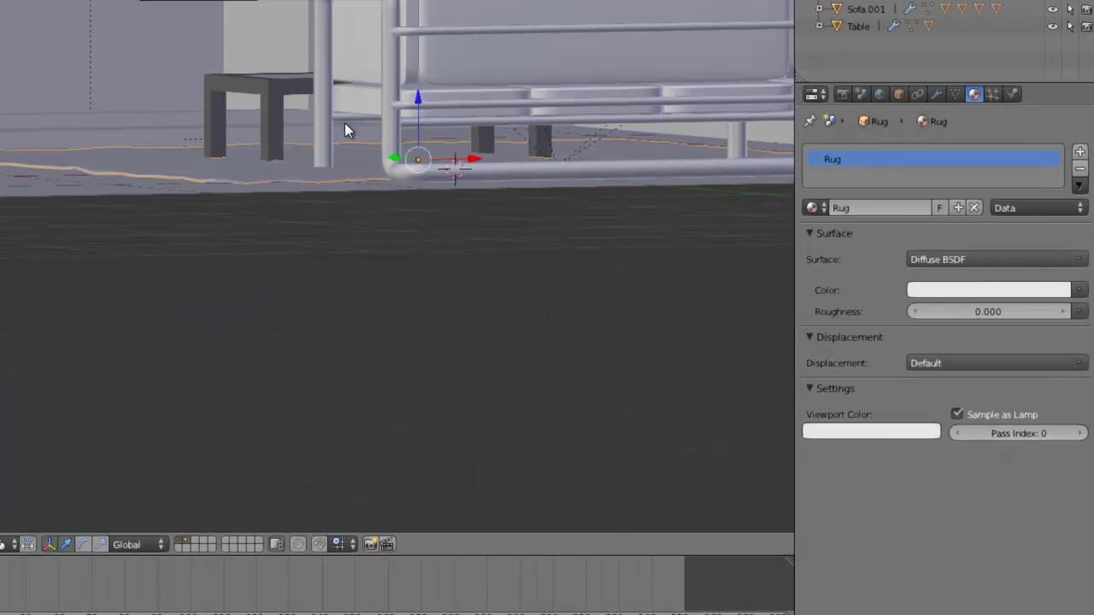
{"action": "middle_click_drag", "start_coordinate": [344, 124], "coordinate": [164, 59]}
{"action": "key", "text": "KP_0"}
{"action": "key", "text": "ctrl+s"}
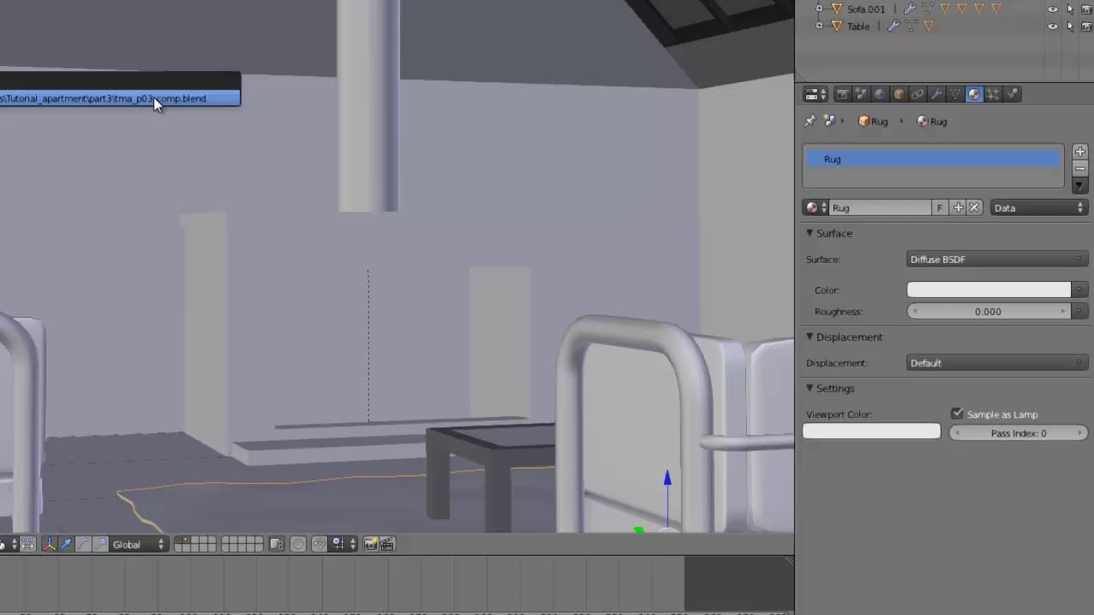
{"action": "left_click", "coordinate": [153, 99]}
Step: Examine how the rug, sofas and coffee table are arranged within the camera frame
{"action": "middle_click_drag", "start_coordinate": [269, 173], "coordinate": [264, 91], "text": "shift"}
{"action": "scroll", "coordinate": [265, 89], "scroll_direction": "down", "scroll_amount": 6}
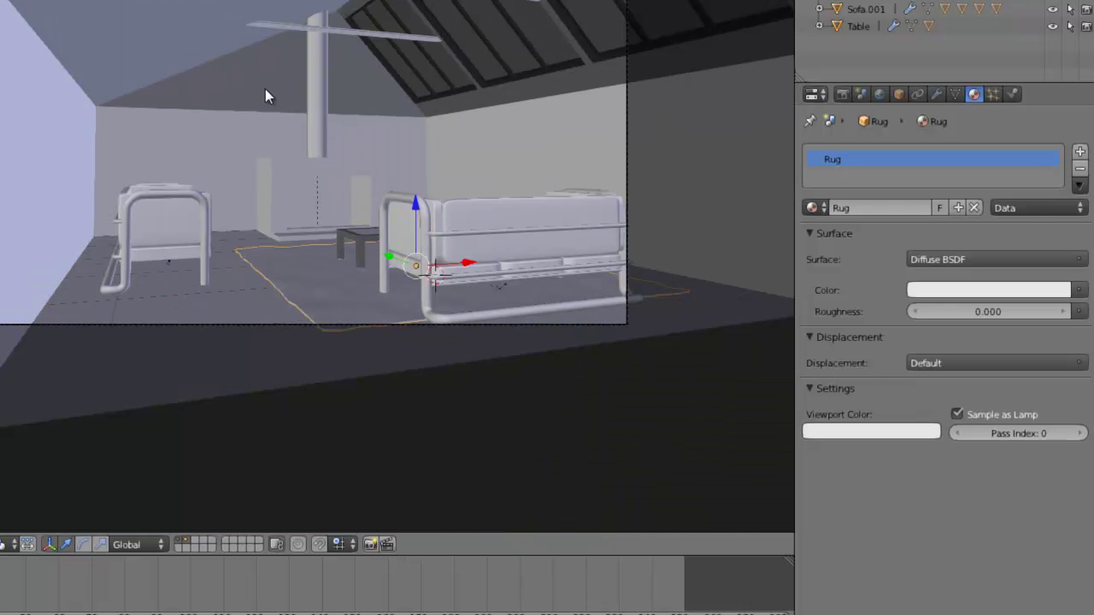
{"action": "scroll", "coordinate": [365, 234], "scroll_direction": "up", "scroll_amount": 1}
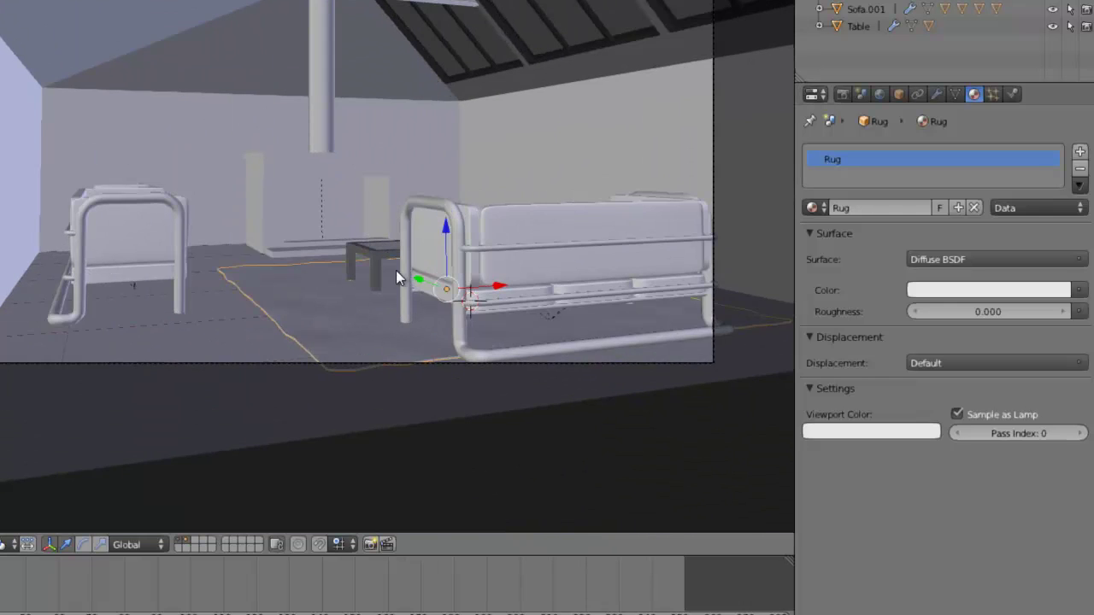
{"action": "scroll", "coordinate": [395, 270], "scroll_direction": "up", "scroll_amount": 1}
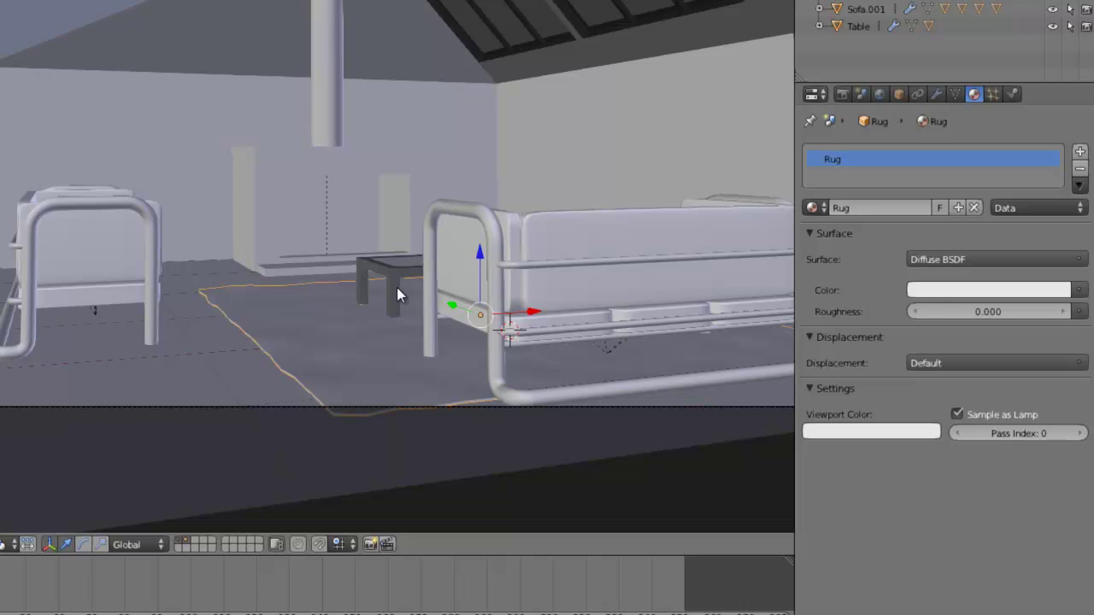
{"action": "scroll", "coordinate": [397, 290], "scroll_direction": "down", "scroll_amount": 1}
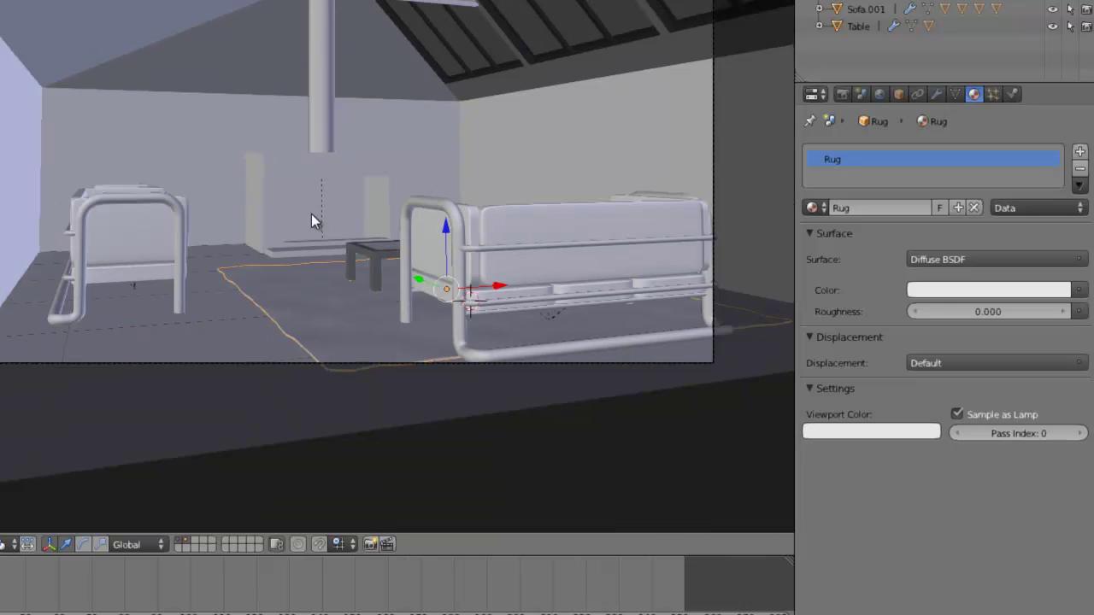
{"action": "key", "text": "n"}
{"action": "scroll", "coordinate": [313, 216], "scroll_direction": "up", "scroll_amount": 1}
{"action": "key", "text": "n"}
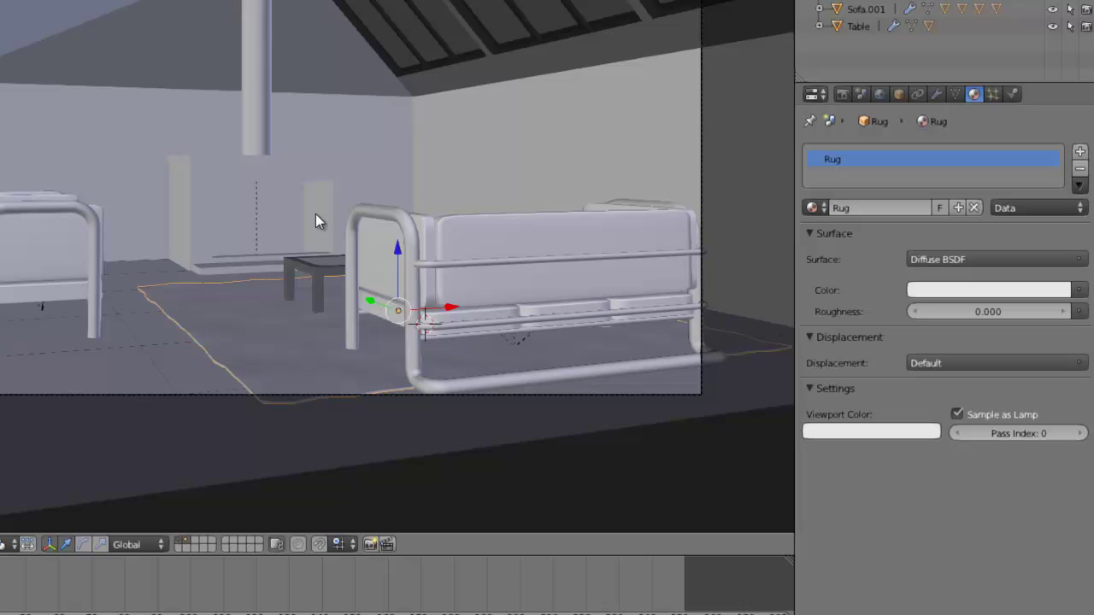
Step: Save the scene with the positioned rug over the existing tma_p03-comp.blend file, repeating the save once
{"action": "scroll", "coordinate": [315, 213], "scroll_direction": "up", "scroll_amount": 2}
{"action": "key", "text": "ctrl+s"}
{"action": "left_click", "coordinate": [316, 215]}
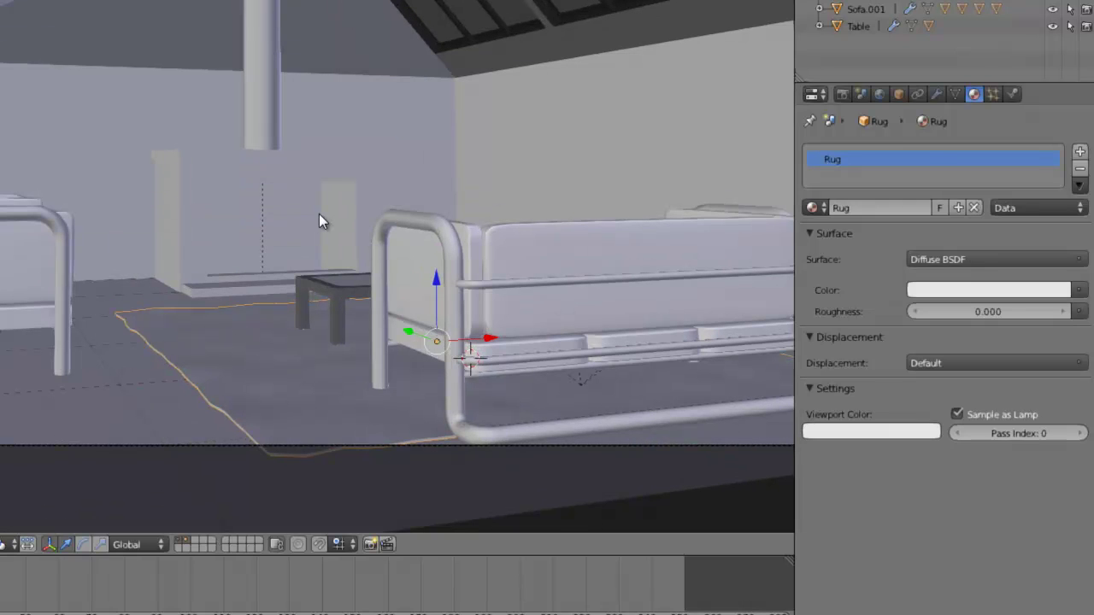
{"action": "middle_click_drag", "start_coordinate": [303, 196], "coordinate": [264, 257], "text": "shift"}
{"action": "key", "text": "ctrl+s"}
{"action": "left_click", "coordinate": [265, 250]}
{"action": "scroll", "coordinate": [267, 251], "scroll_direction": "down", "scroll_amount": 2}
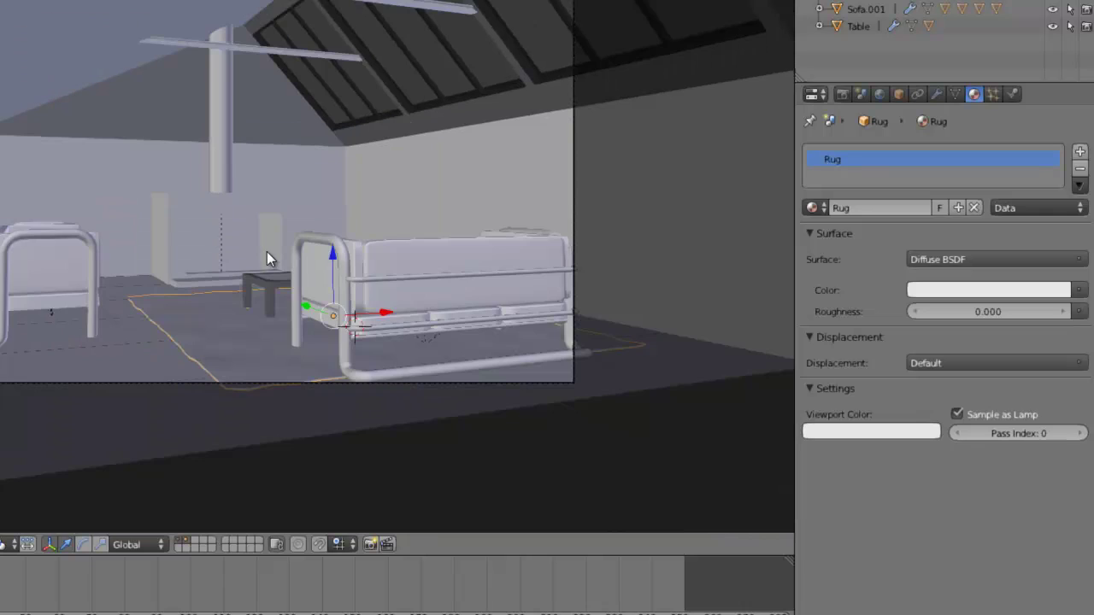
{"action": "scroll", "coordinate": [267, 251], "scroll_direction": "up", "scroll_amount": 2}
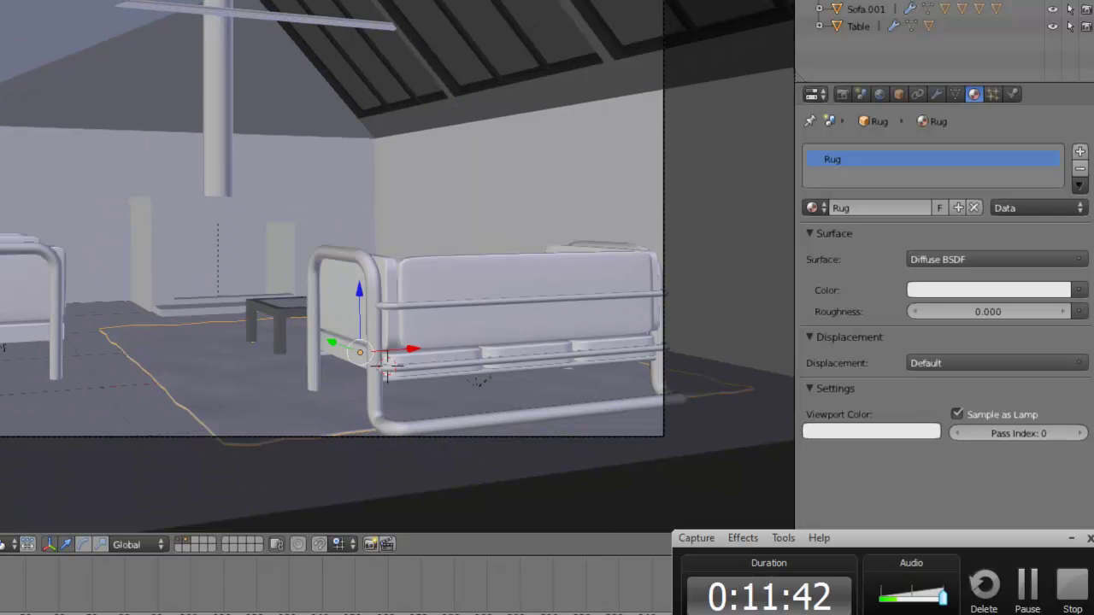
Step: Switch to Windows Explorer, check the saved blend files in the Tutorial_apartment project's part3 folder, and return to the Blender scene
{"action": "key", "text": "alt+Tab"}
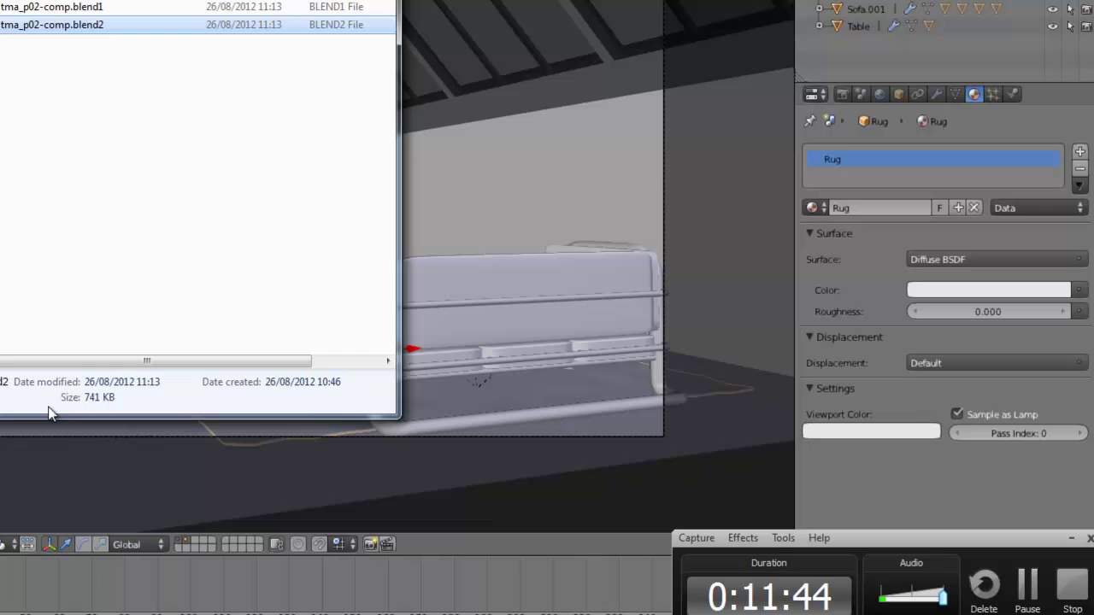
{"action": "key", "text": "BackSpace"}
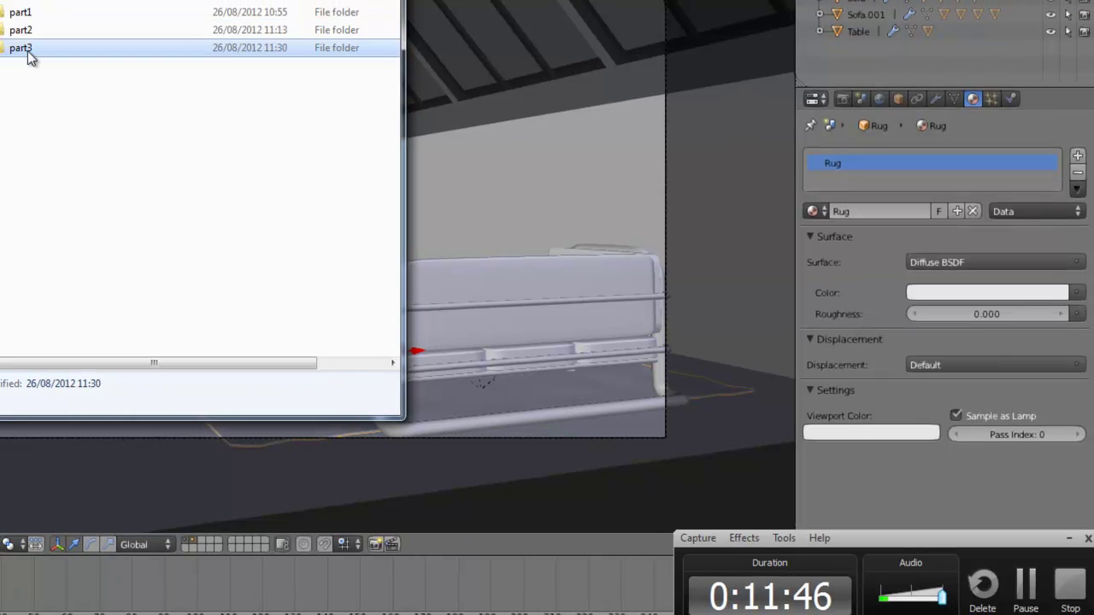
{"action": "double_click", "coordinate": [27, 51]}
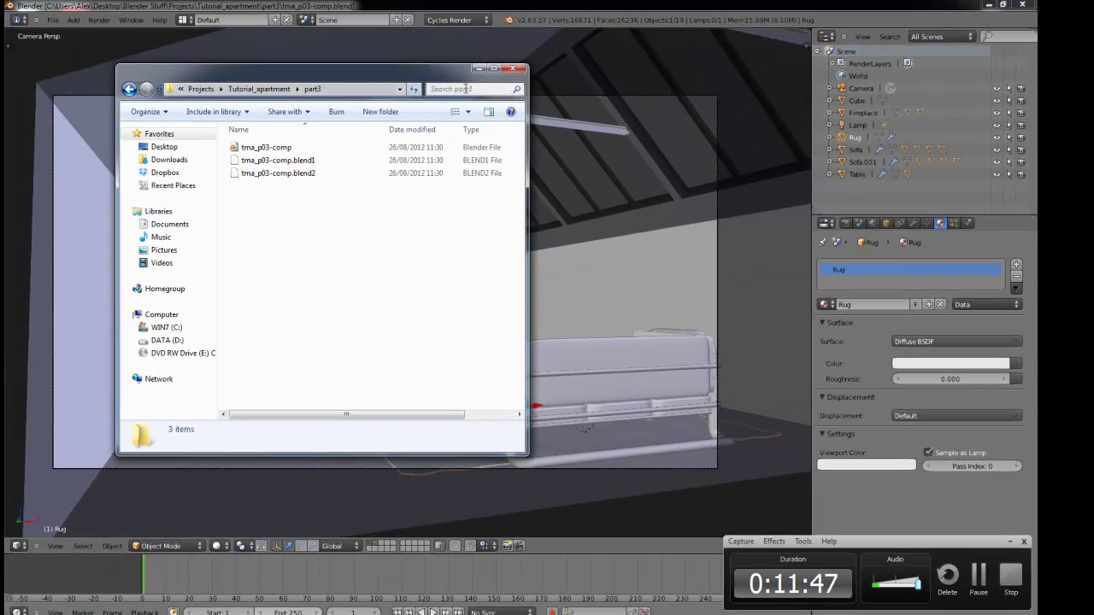
{"action": "left_click", "coordinate": [480, 67]}
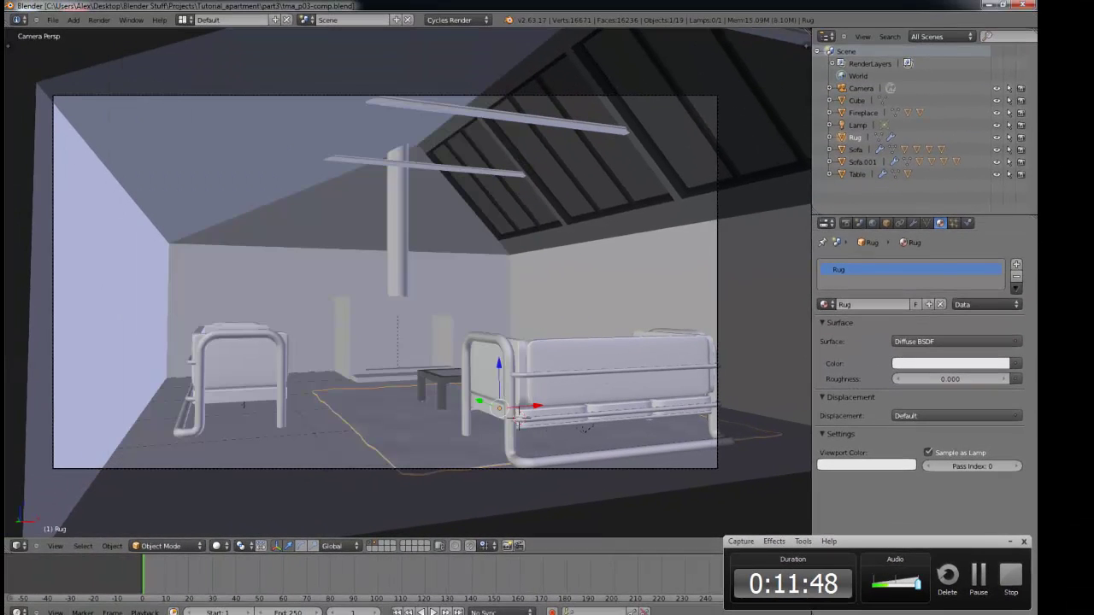